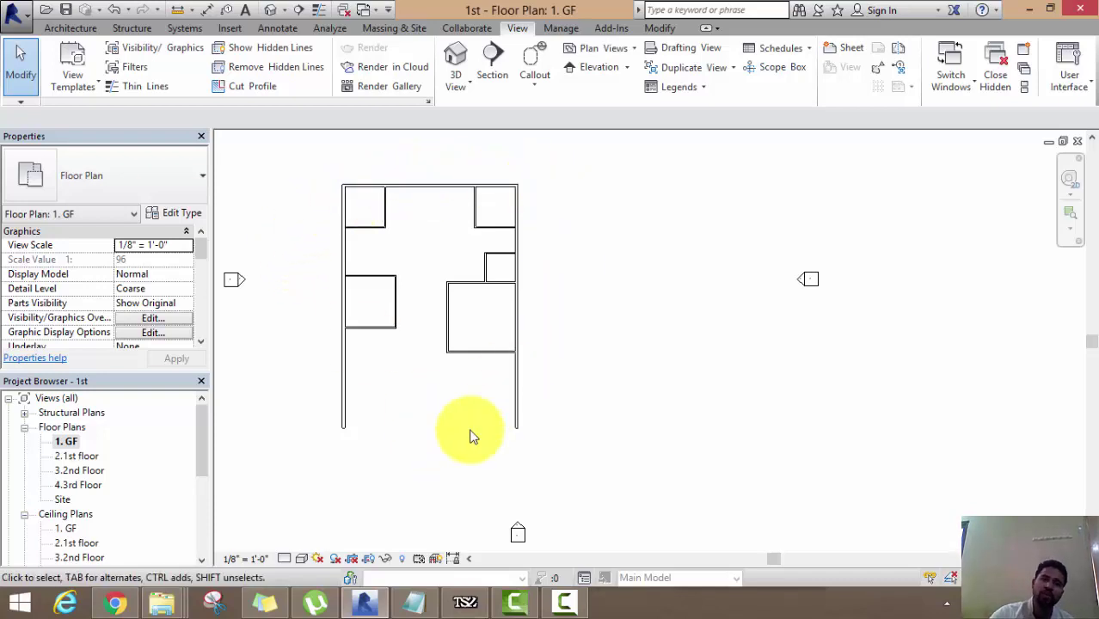
- Open the default 3D view and orbit to see the ground-floor walls from the front corner
{"action": "left_click", "coordinate": [90, 29]}
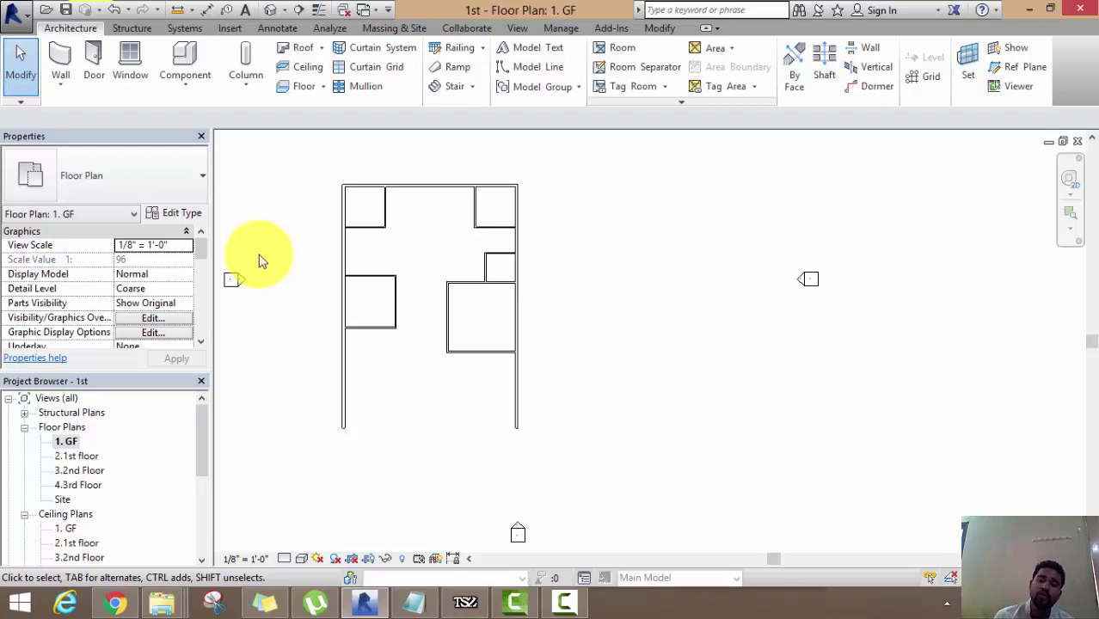
{"action": "left_click", "coordinate": [516, 28]}
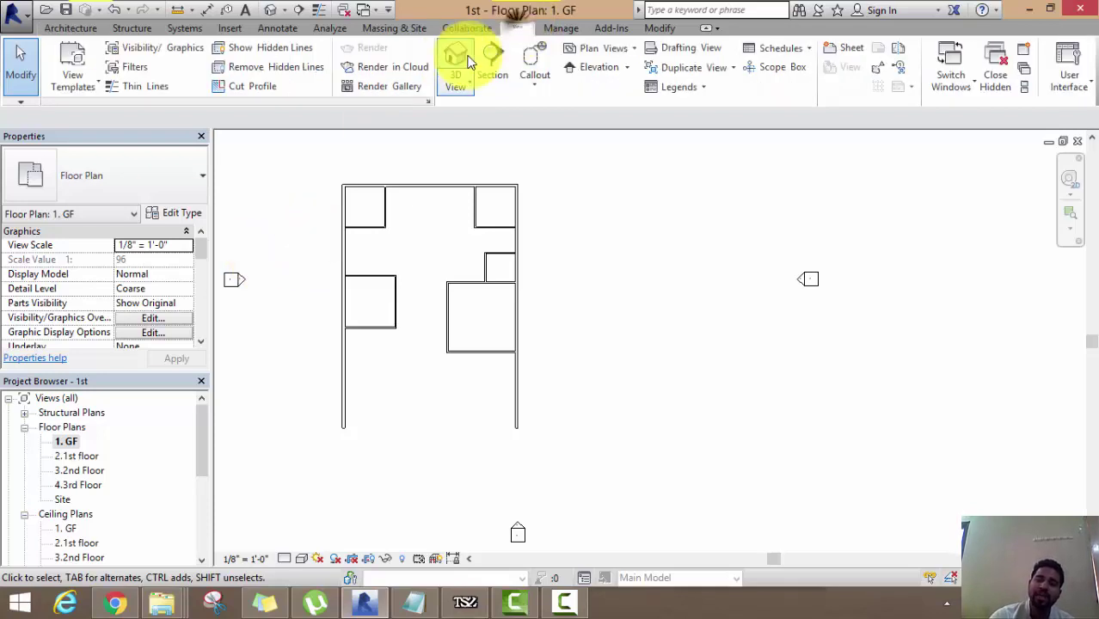
{"action": "left_click", "coordinate": [464, 62]}
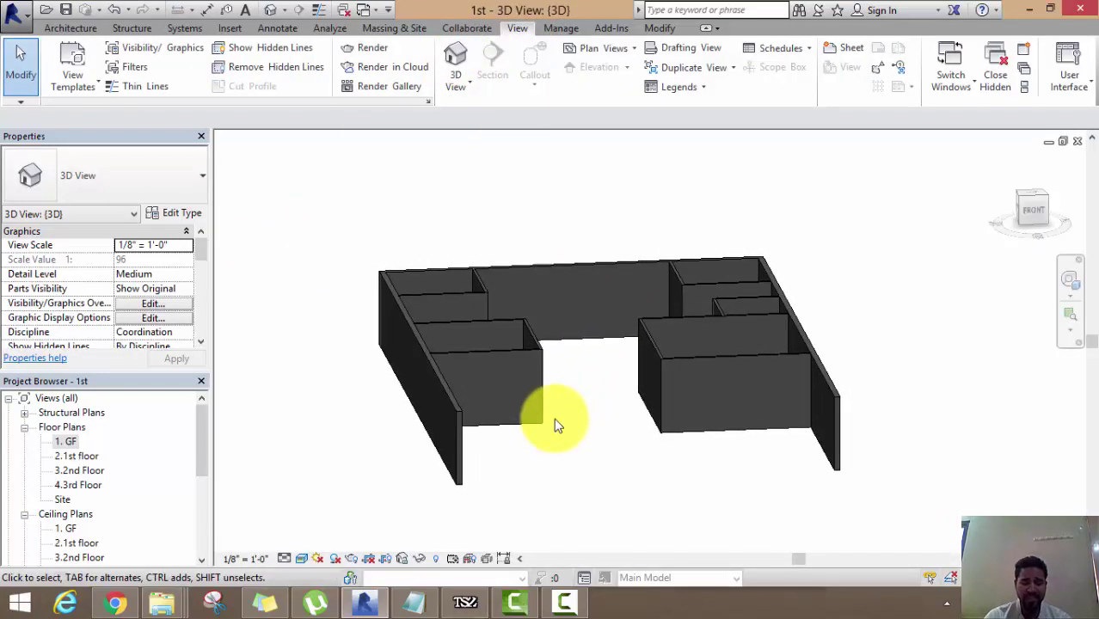
{"action": "middle_click_drag", "start_coordinate": [564, 437], "coordinate": [619, 456], "text": "shift"}
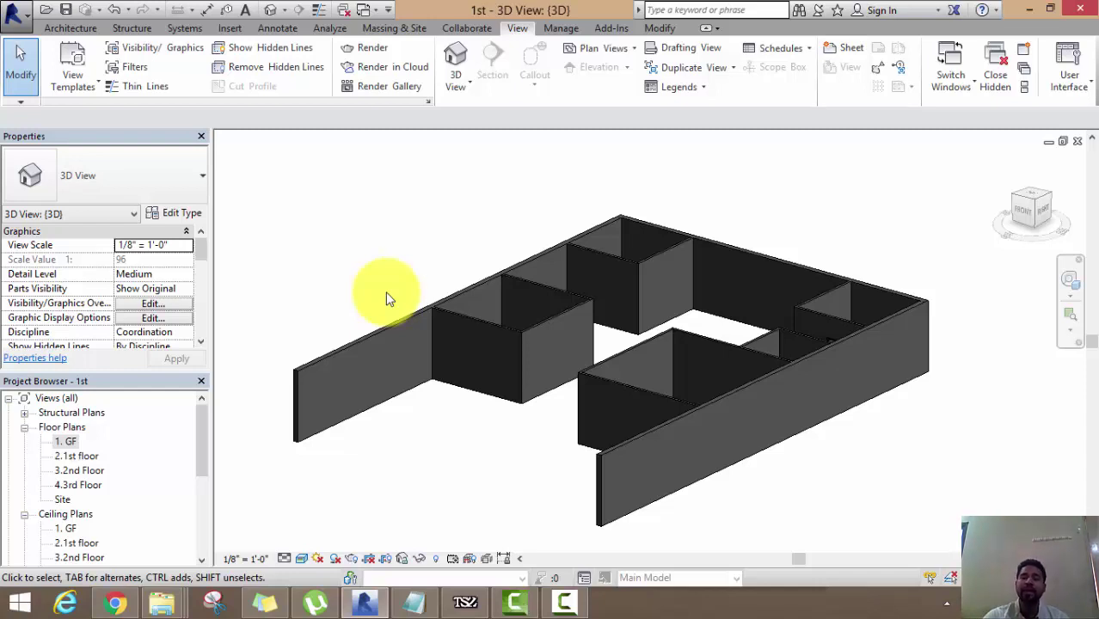
{"action": "left_click", "coordinate": [75, 28]}
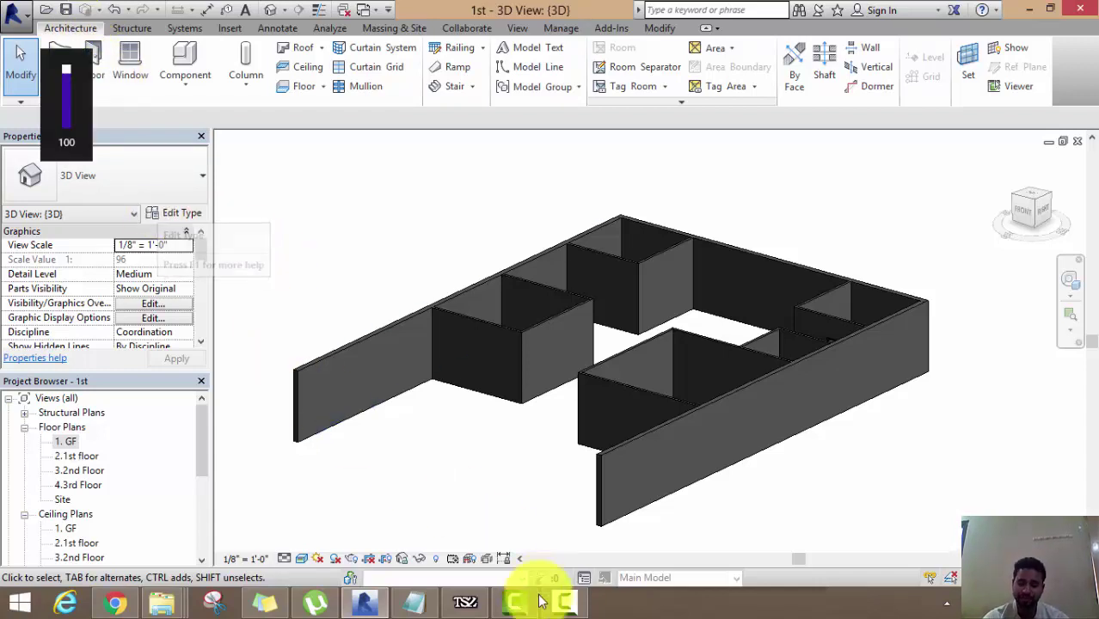
{"action": "mouse_move", "coordinate": [565, 603]}
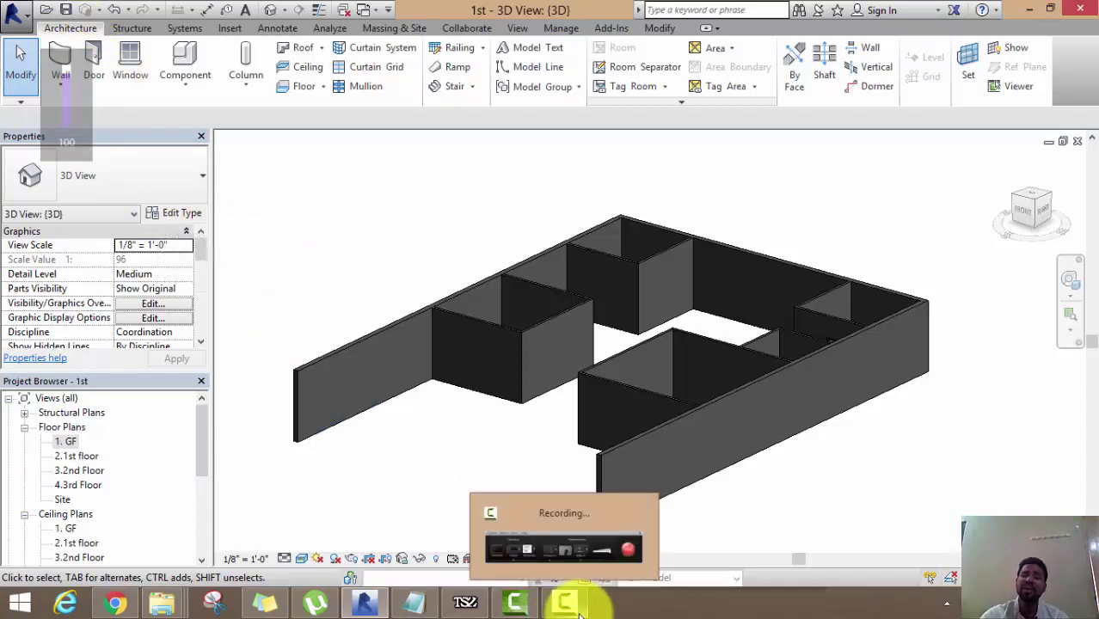
{"action": "left_click", "coordinate": [579, 613]}
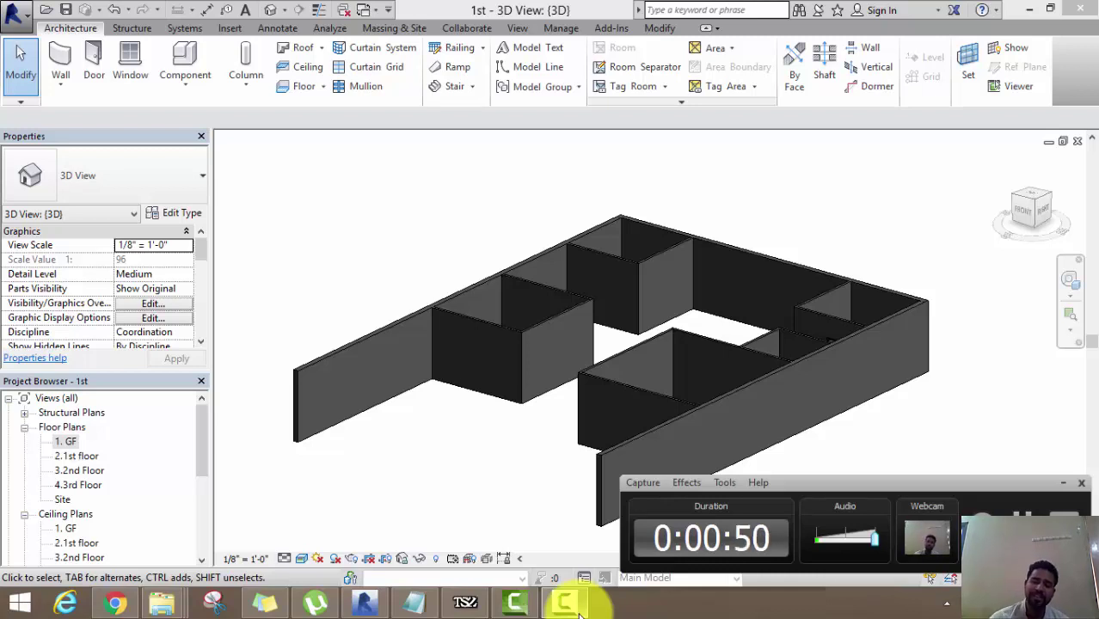
{"action": "left_click", "coordinate": [1061, 484]}
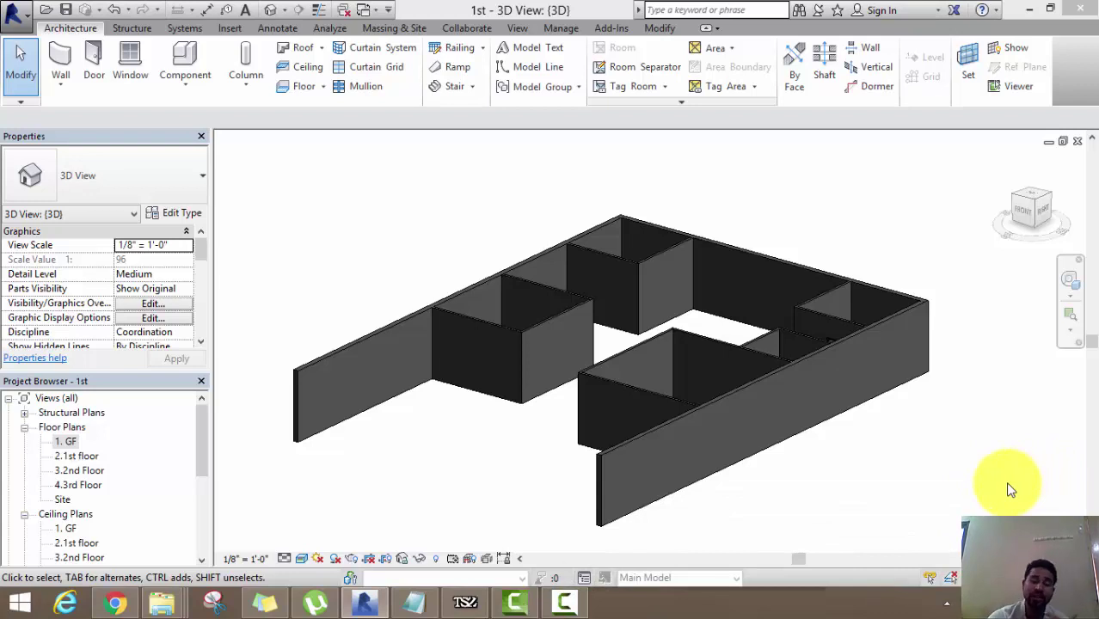
{"action": "middle_click_drag", "start_coordinate": [846, 486], "coordinate": [863, 481]}
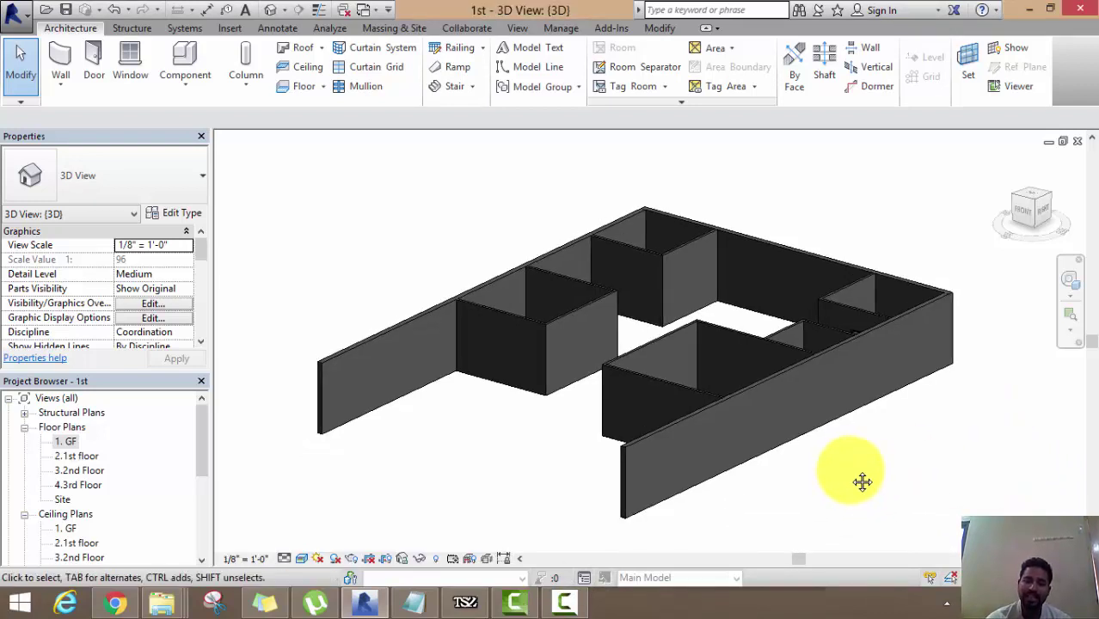
- Select the long left front wall and open its profile as an editable sketch
{"action": "left_click", "coordinate": [354, 351]}
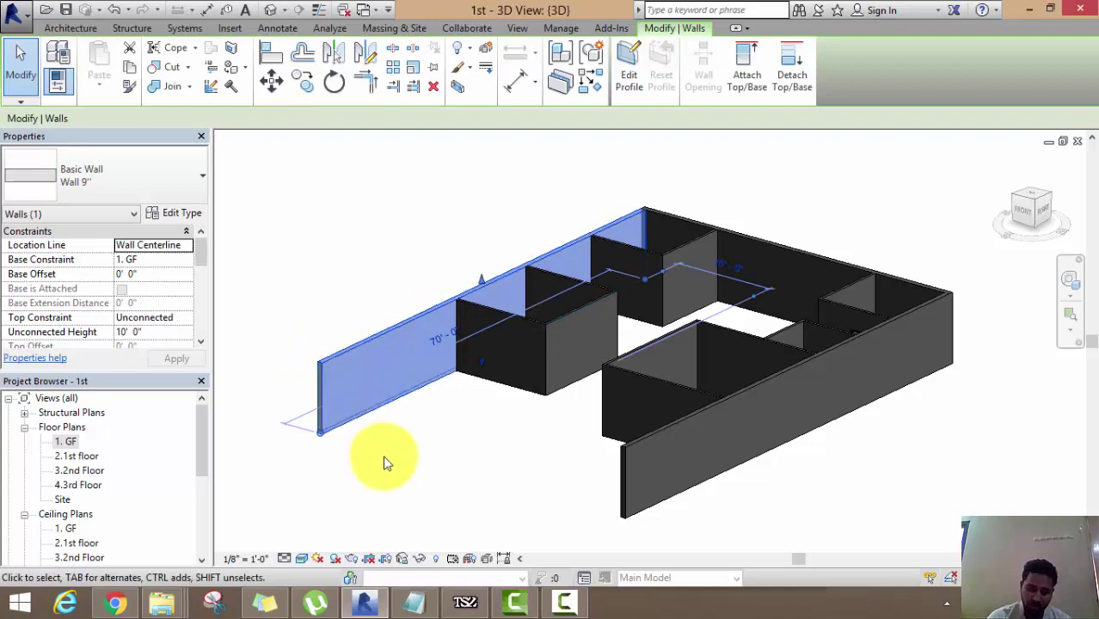
{"action": "middle_click_drag", "start_coordinate": [385, 459], "coordinate": [484, 478]}
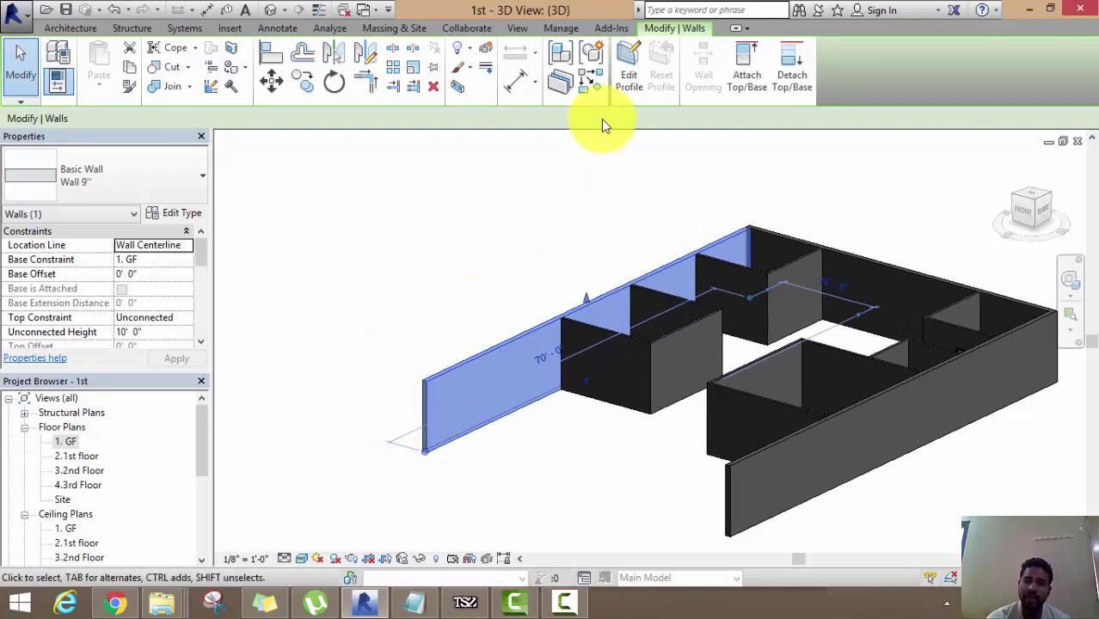
{"action": "left_click", "coordinate": [632, 79]}
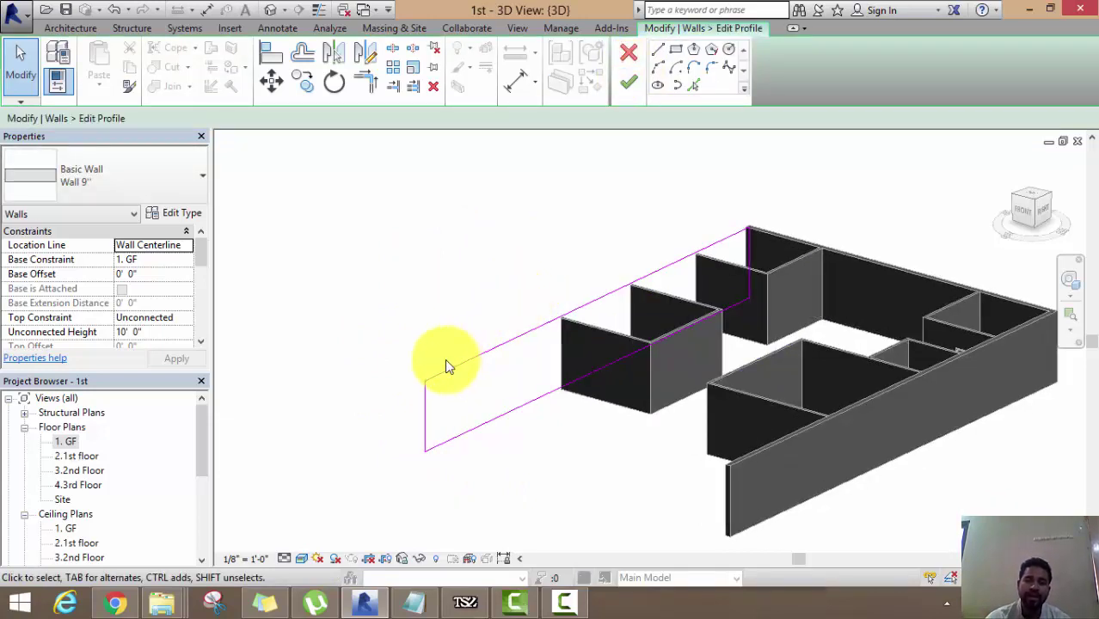
{"action": "middle_click_drag", "start_coordinate": [447, 365], "coordinate": [460, 311]}
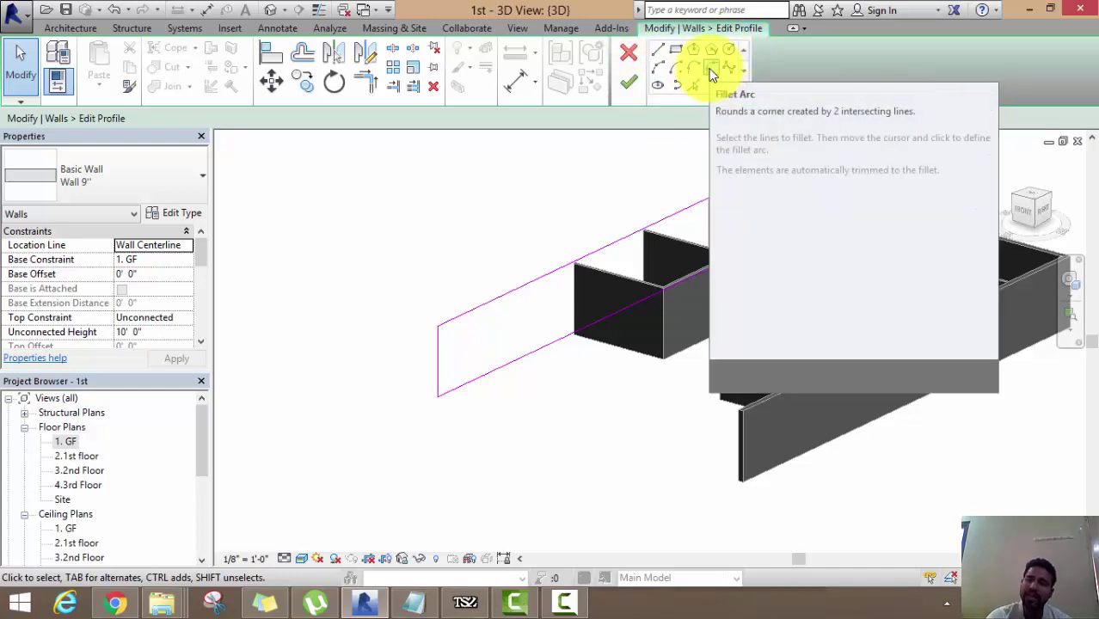
{"action": "mouse_move", "coordinate": [711, 67]}
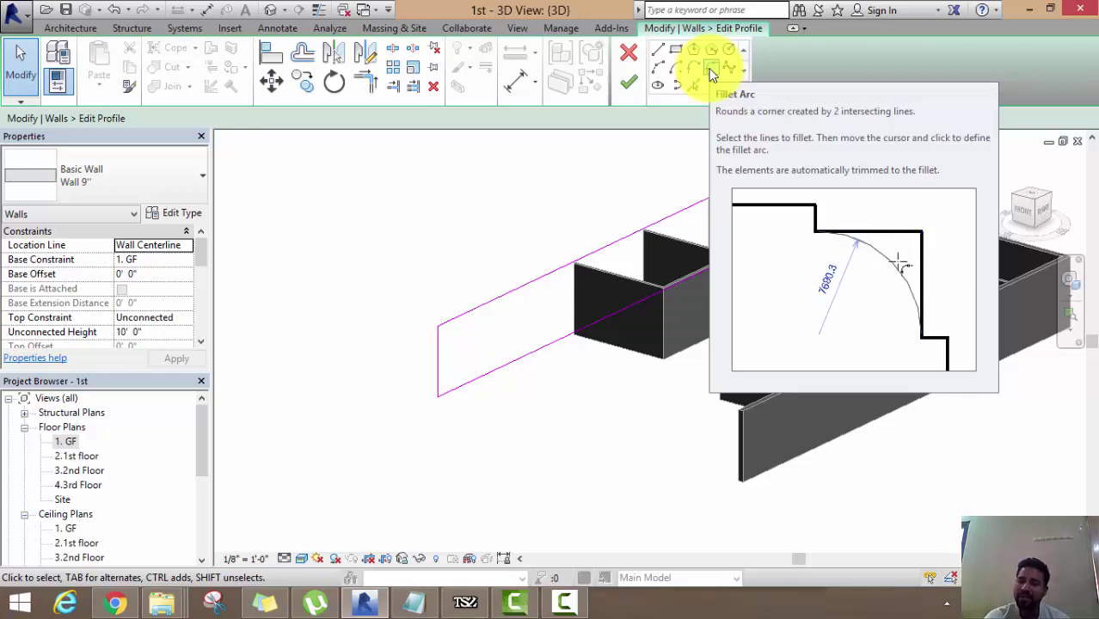
- Round the top front corner of the wall outline with a fillet arc and adjust its radius
{"action": "left_click", "coordinate": [711, 71]}
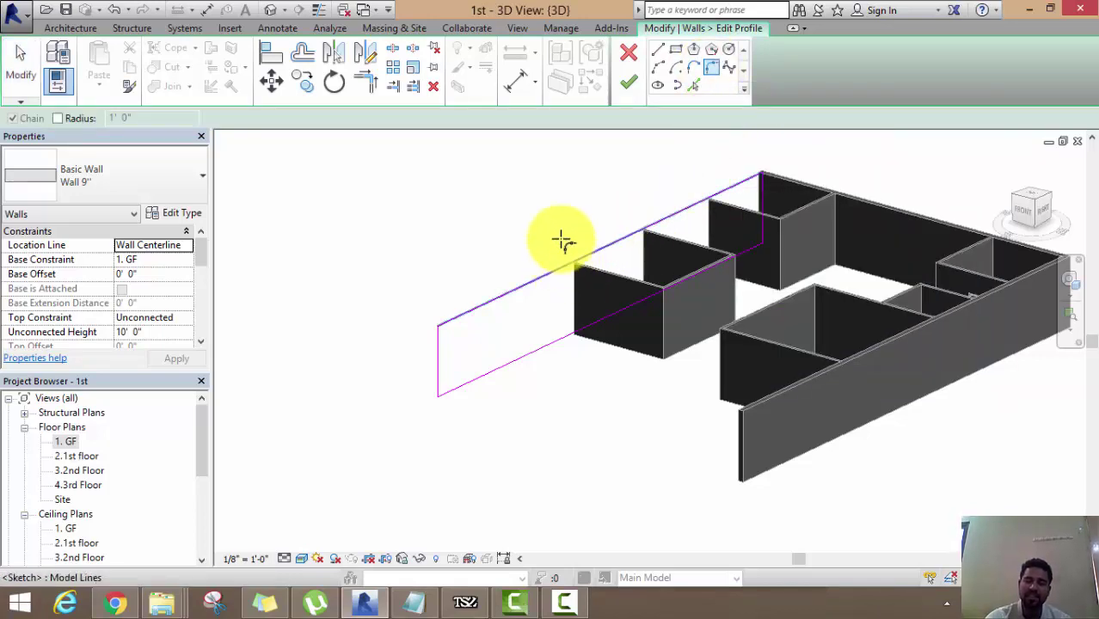
{"action": "scroll", "coordinate": [439, 342], "scroll_direction": "up", "scroll_amount": 3}
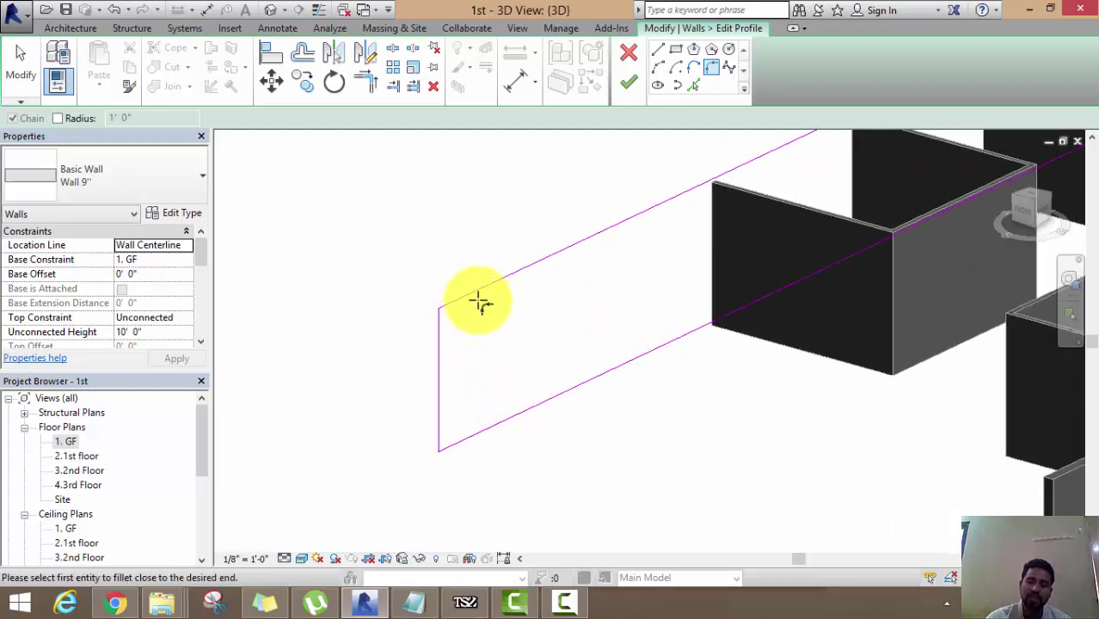
{"action": "left_click", "coordinate": [475, 293]}
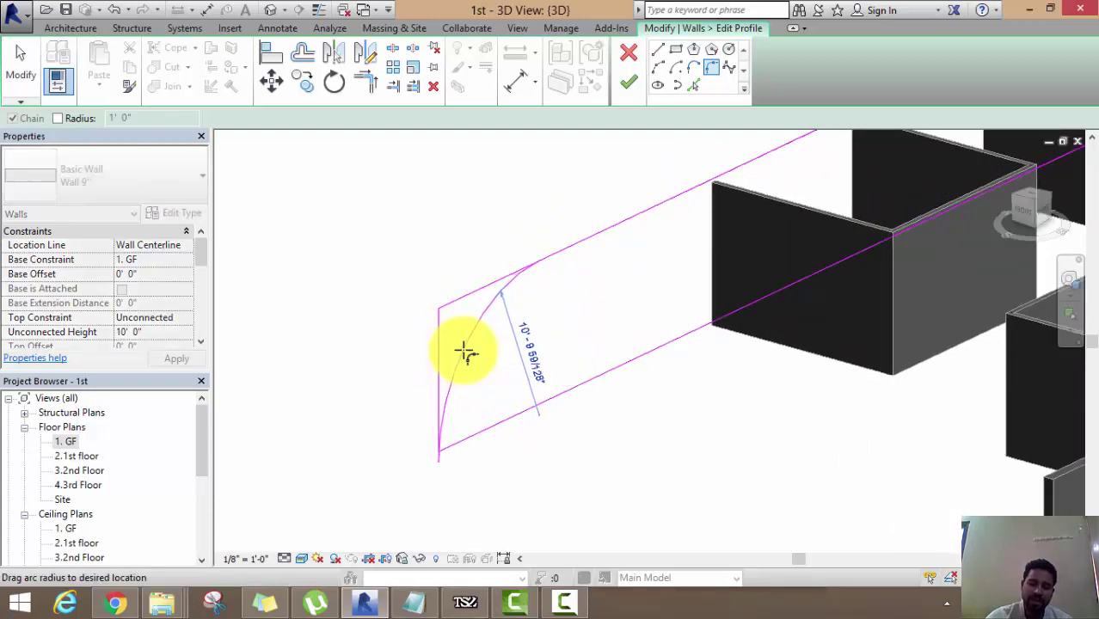
{"action": "left_click", "coordinate": [467, 340]}
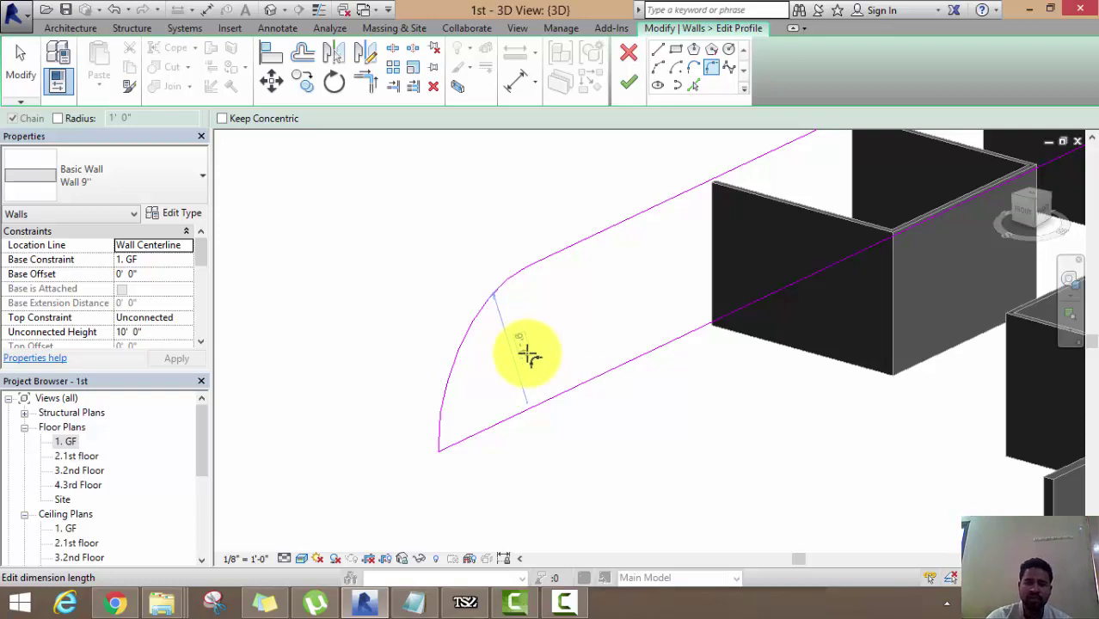
{"action": "left_click", "coordinate": [522, 347]}
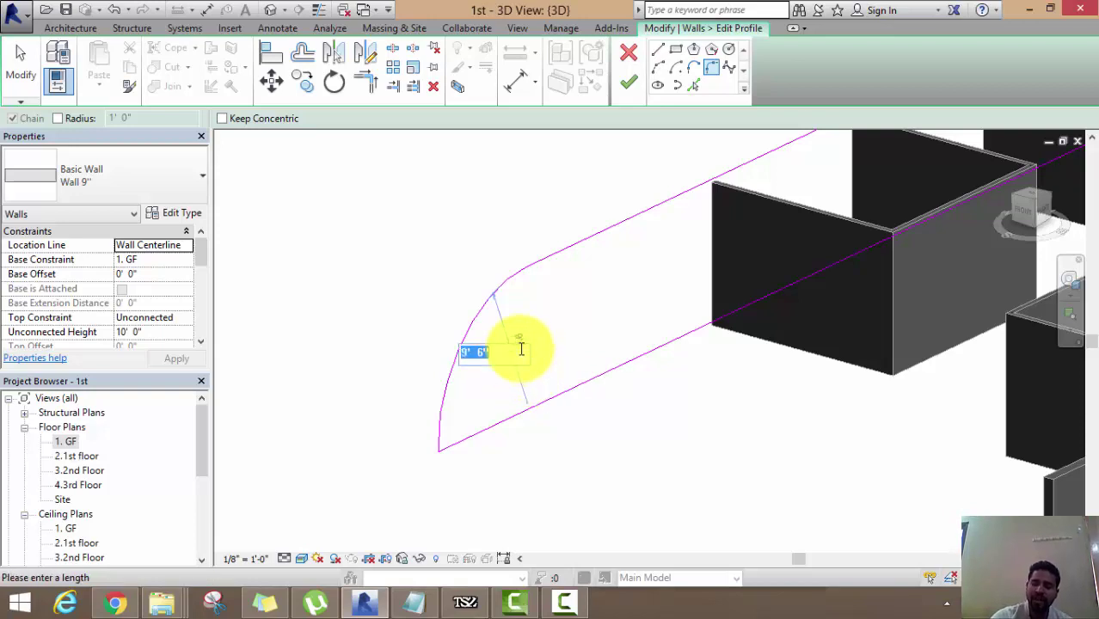
{"action": "key", "text": "Return"}
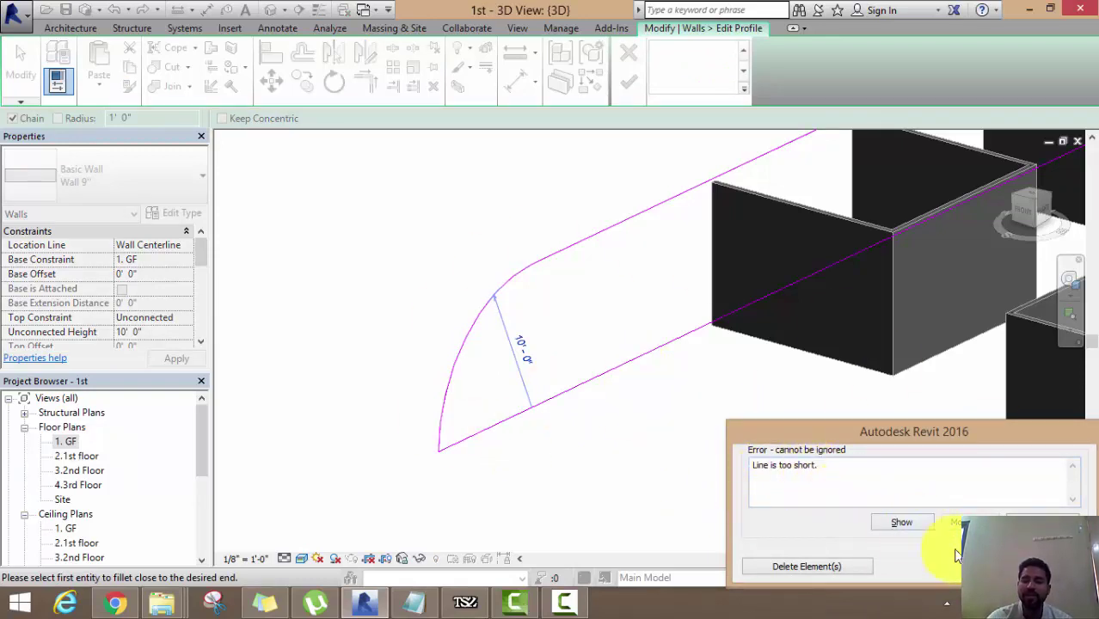
{"action": "left_click", "coordinate": [1040, 566]}
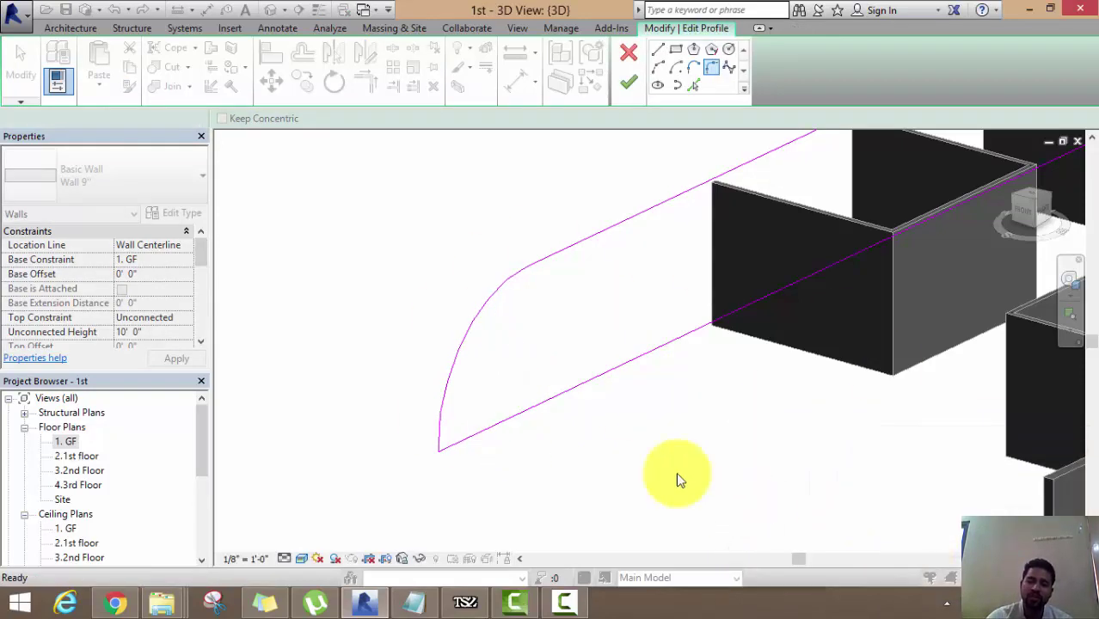
- Cancel the fillet tool, check the new arc, and finish the profile edit
{"action": "left_click", "coordinate": [491, 300]}
{"action": "right_click", "coordinate": [434, 211]}
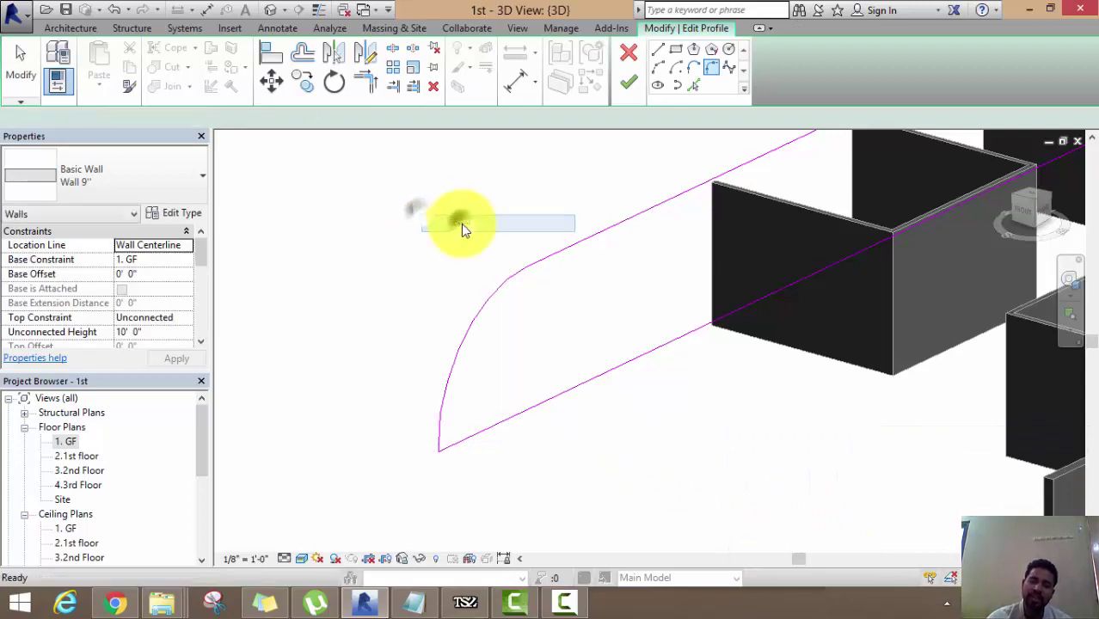
{"action": "left_click", "coordinate": [461, 224]}
{"action": "left_click", "coordinate": [494, 299]}
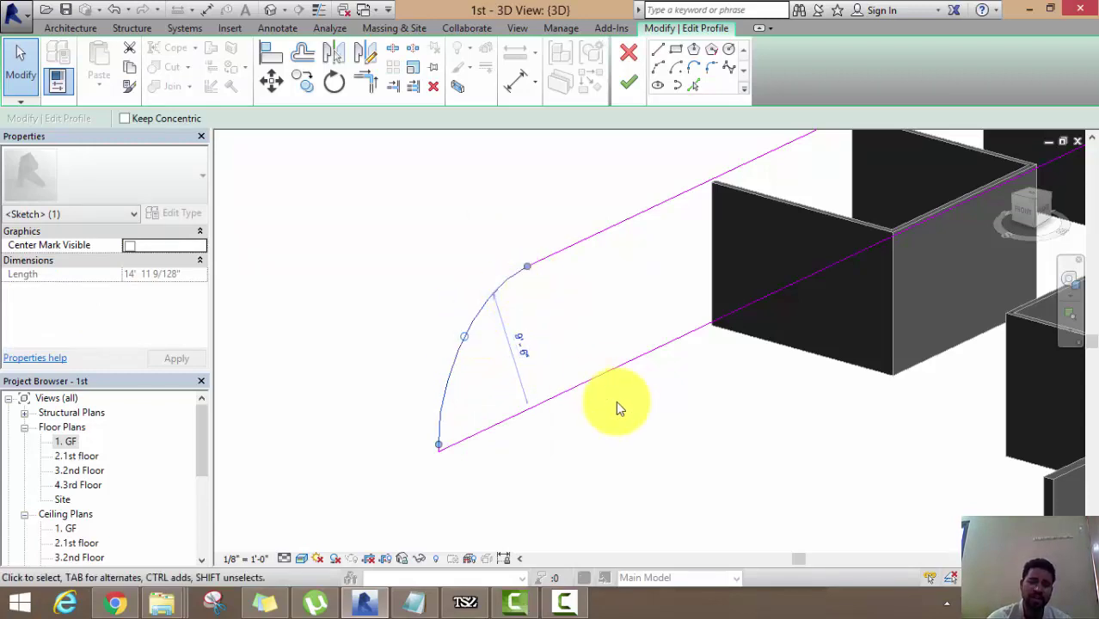
{"action": "middle_click_drag", "start_coordinate": [632, 424], "coordinate": [626, 441]}
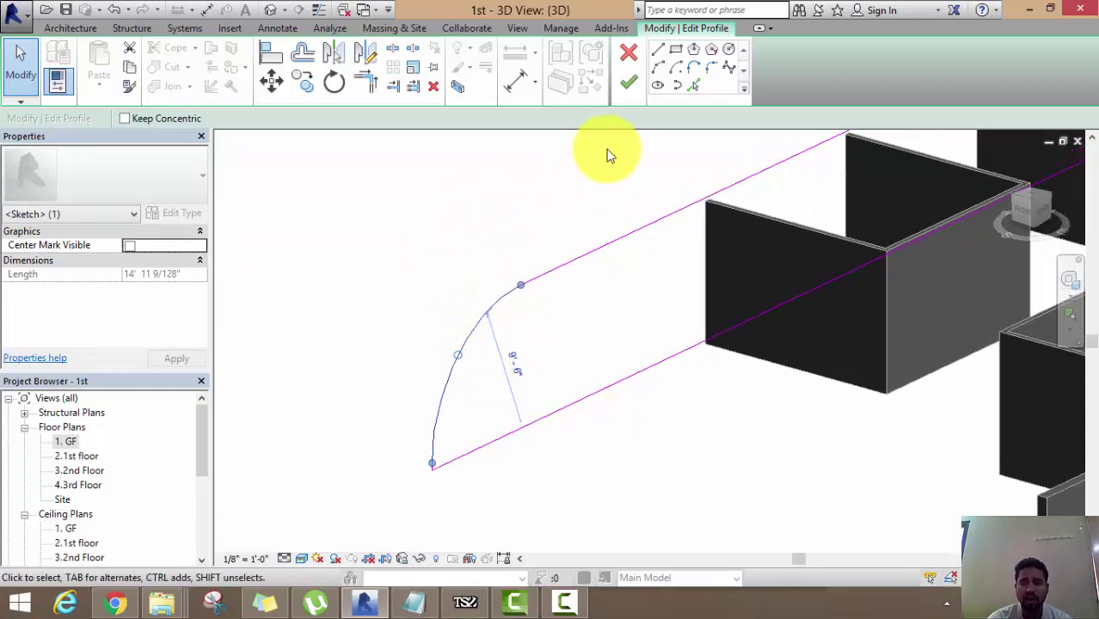
{"action": "left_click", "coordinate": [629, 90]}
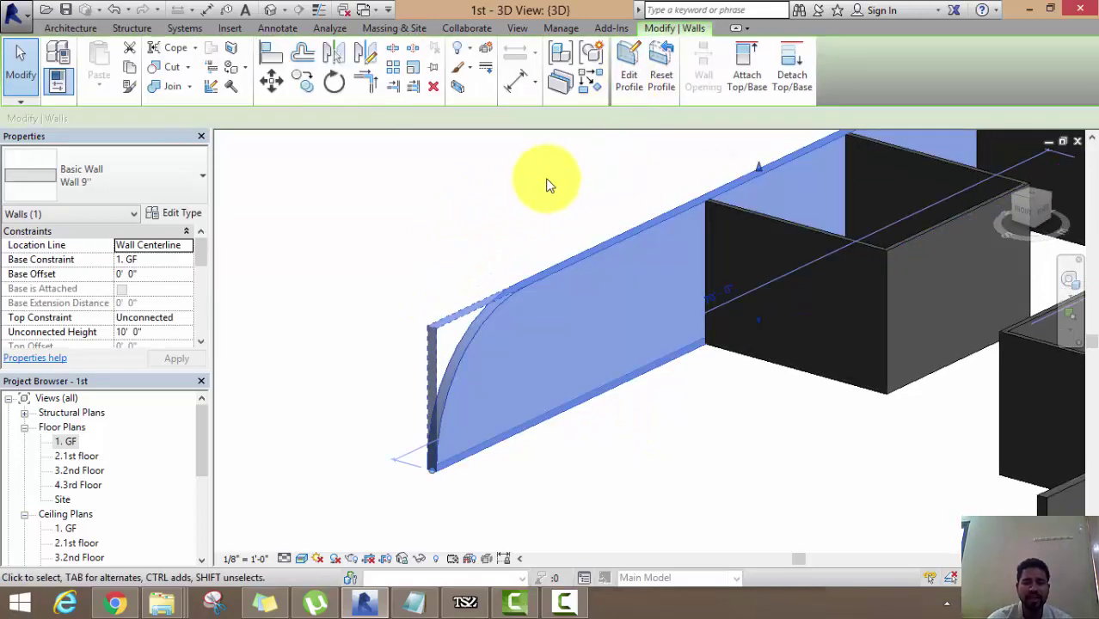
{"action": "left_click", "coordinate": [509, 196]}
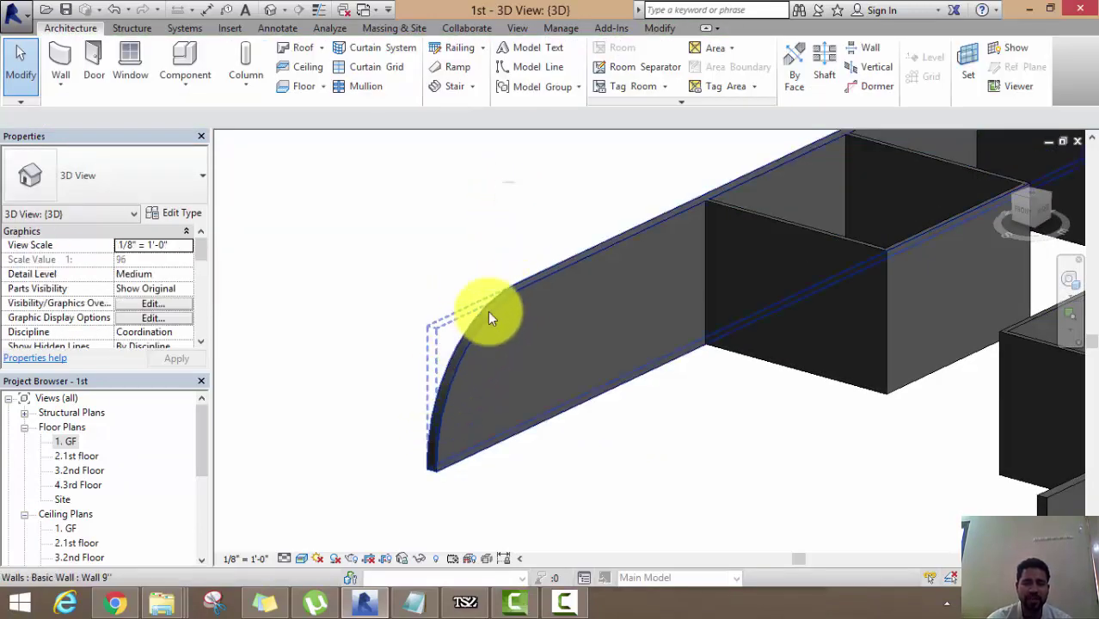
- Orbit to the second long wall, select it, and open its profile for editing
{"action": "mouse_move", "coordinate": [436, 430]}
{"action": "middle_mouse_down", "text": "shift"}
{"action": "mouse_move", "coordinate": [425, 420]}
{"action": "mouse_move", "coordinate": [615, 381]}
{"action": "mouse_move", "coordinate": [453, 403]}
{"action": "mouse_move", "coordinate": [746, 387]}
{"action": "middle_mouse_up", "text": "shift"}
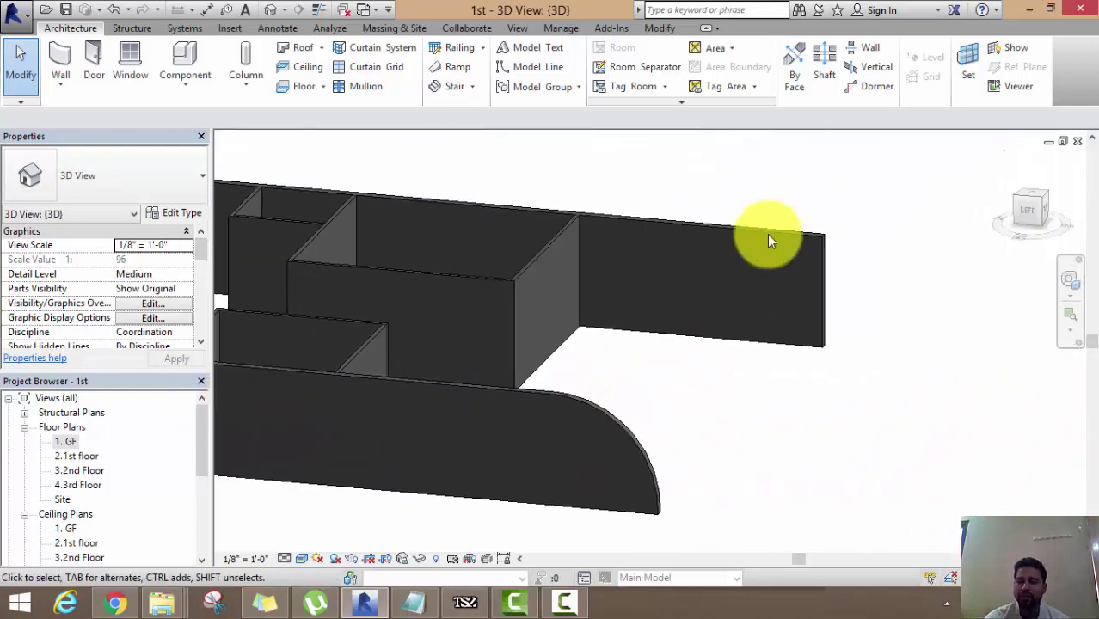
{"action": "left_click", "coordinate": [765, 232]}
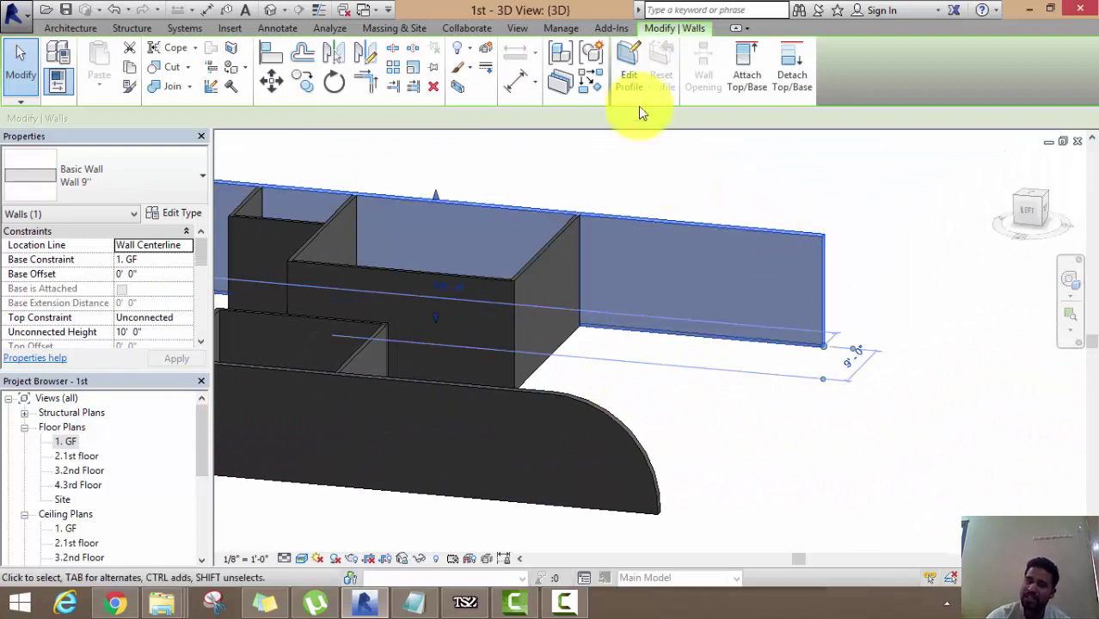
{"action": "left_click", "coordinate": [634, 65]}
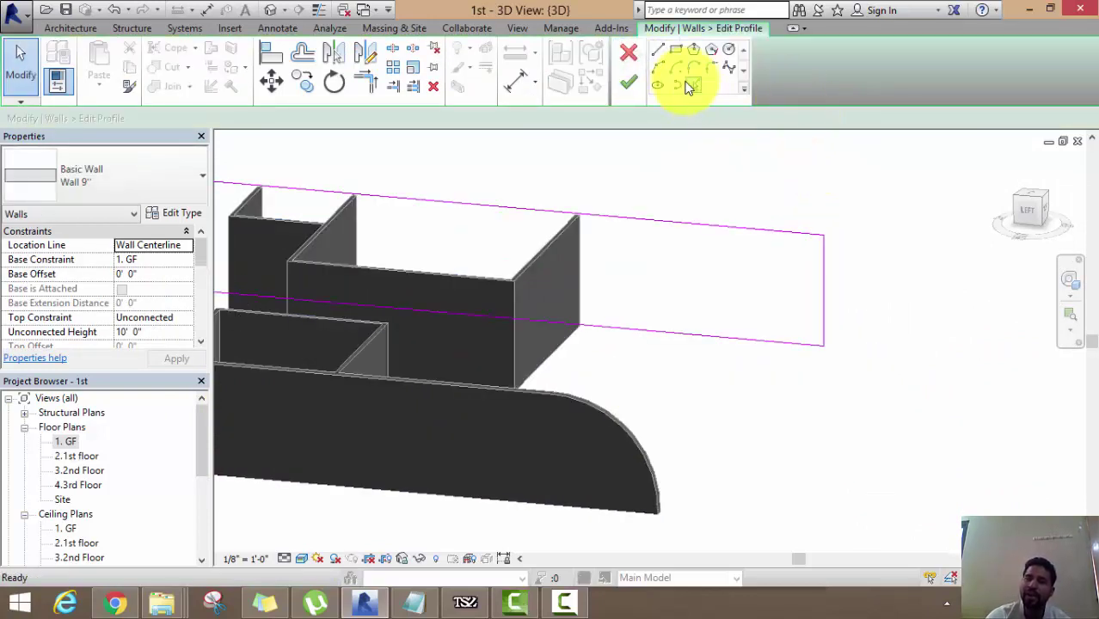
- Fillet the wall's top end corner with a 9' 6" radius and finish the profile
{"action": "left_click", "coordinate": [713, 69]}
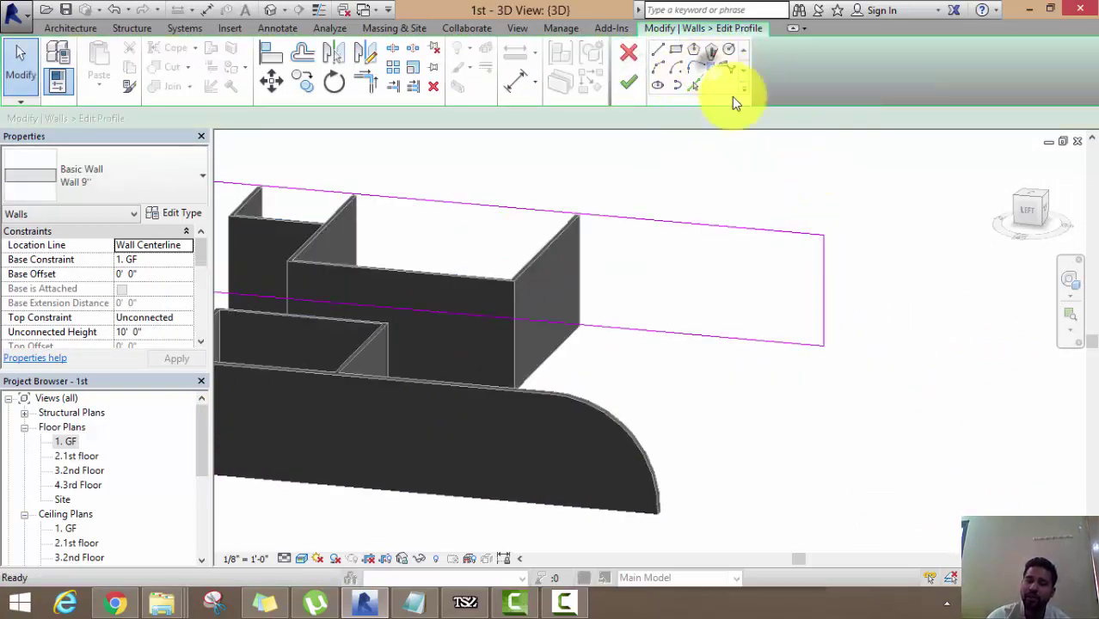
{"action": "left_click", "coordinate": [761, 231]}
{"action": "left_click", "coordinate": [824, 290]}
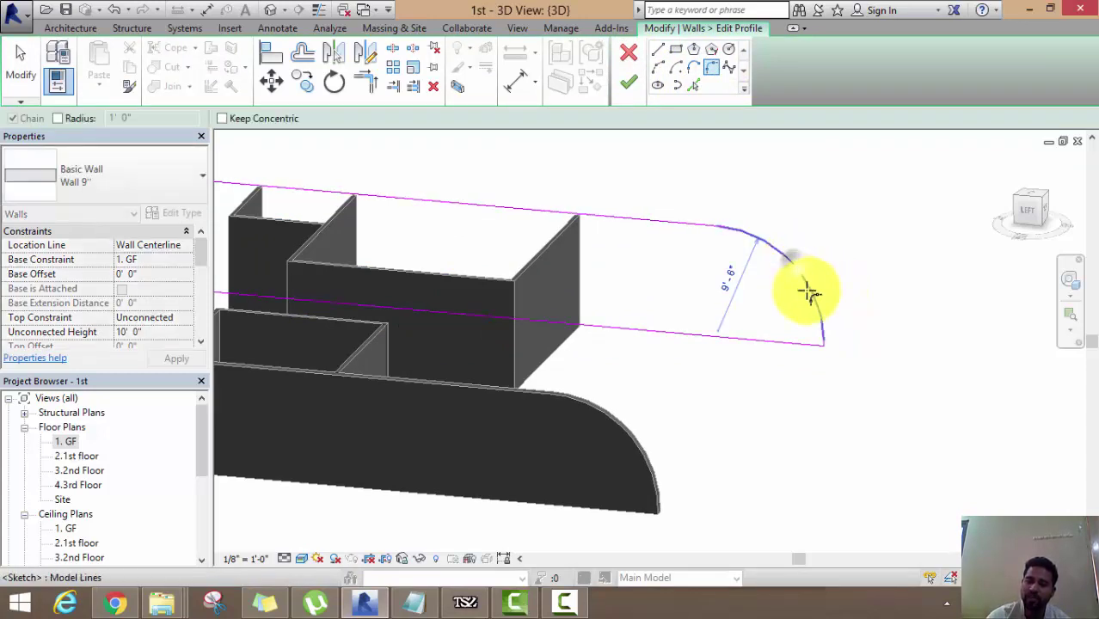
{"action": "left_click", "coordinate": [807, 289]}
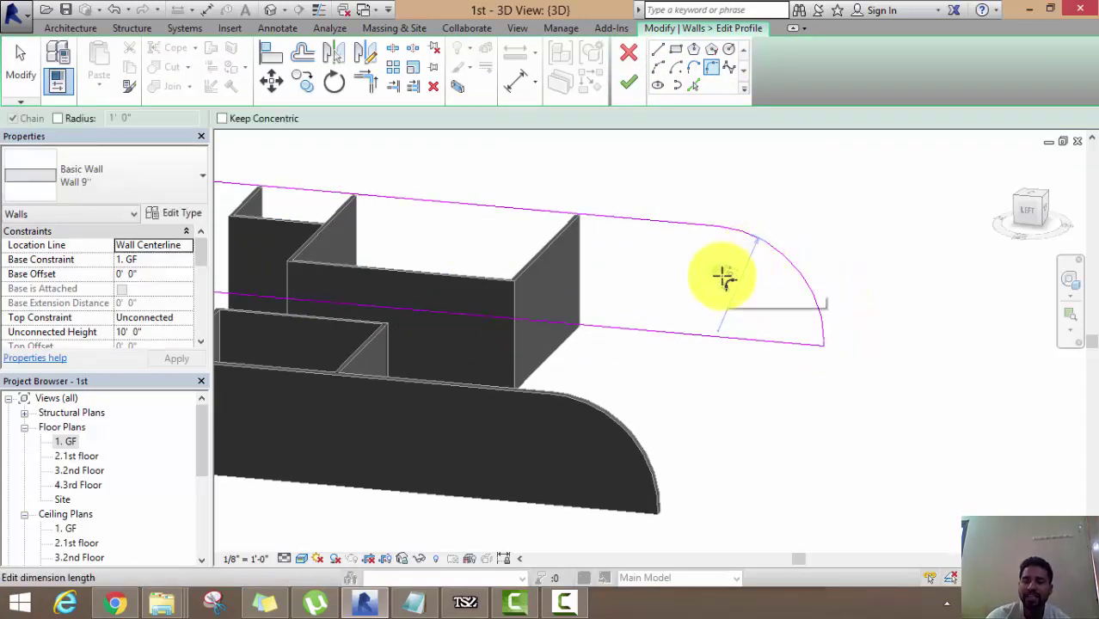
{"action": "left_click", "coordinate": [727, 275]}
{"action": "key", "text": "Return"}
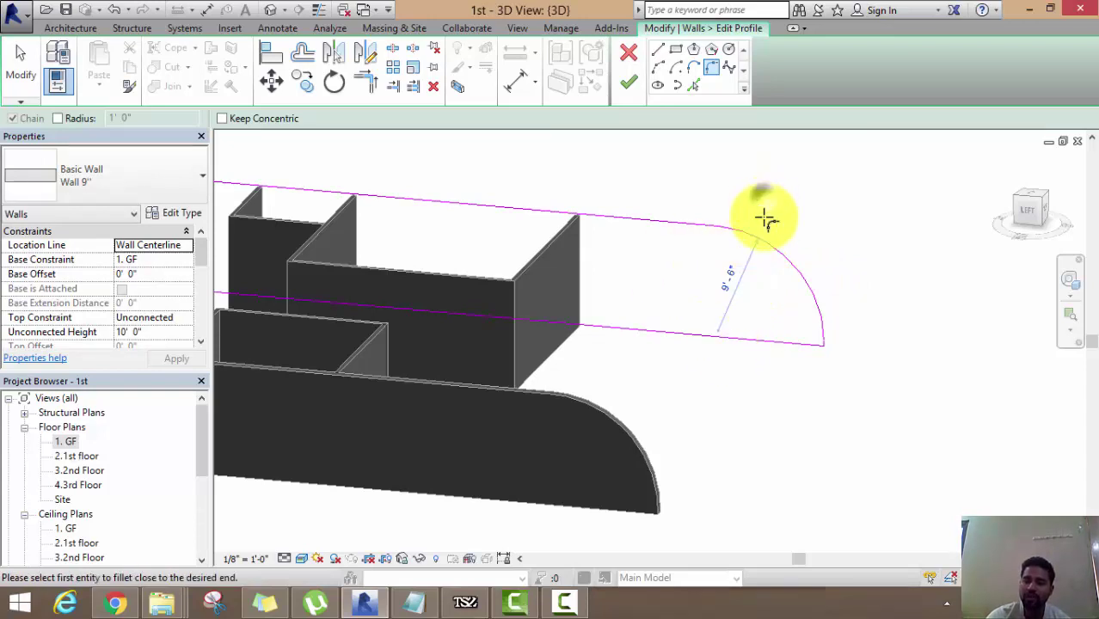
{"action": "left_click", "coordinate": [631, 86]}
{"action": "mouse_move", "coordinate": [723, 197]}
{"action": "middle_mouse_down", "text": "shift"}
{"action": "mouse_move", "coordinate": [657, 228]}
{"action": "mouse_move", "coordinate": [507, 238]}
{"action": "mouse_move", "coordinate": [539, 245]}
{"action": "mouse_move", "coordinate": [733, 203]}
{"action": "mouse_move", "coordinate": [708, 359]}
{"action": "middle_mouse_up", "text": "shift"}
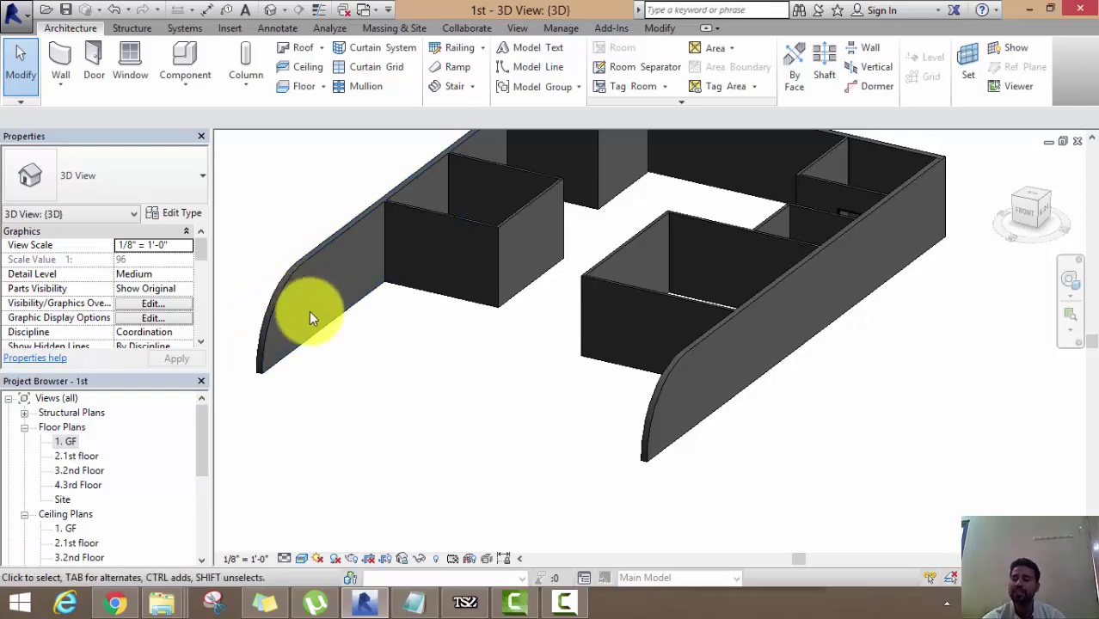
- Orbit around to face the long back wall and select it
{"action": "mouse_move", "coordinate": [459, 422]}
{"action": "middle_mouse_down"}
{"action": "mouse_move", "coordinate": [478, 443]}
{"action": "mouse_move", "coordinate": [536, 410]}
{"action": "mouse_move", "coordinate": [461, 410]}
{"action": "middle_mouse_up"}
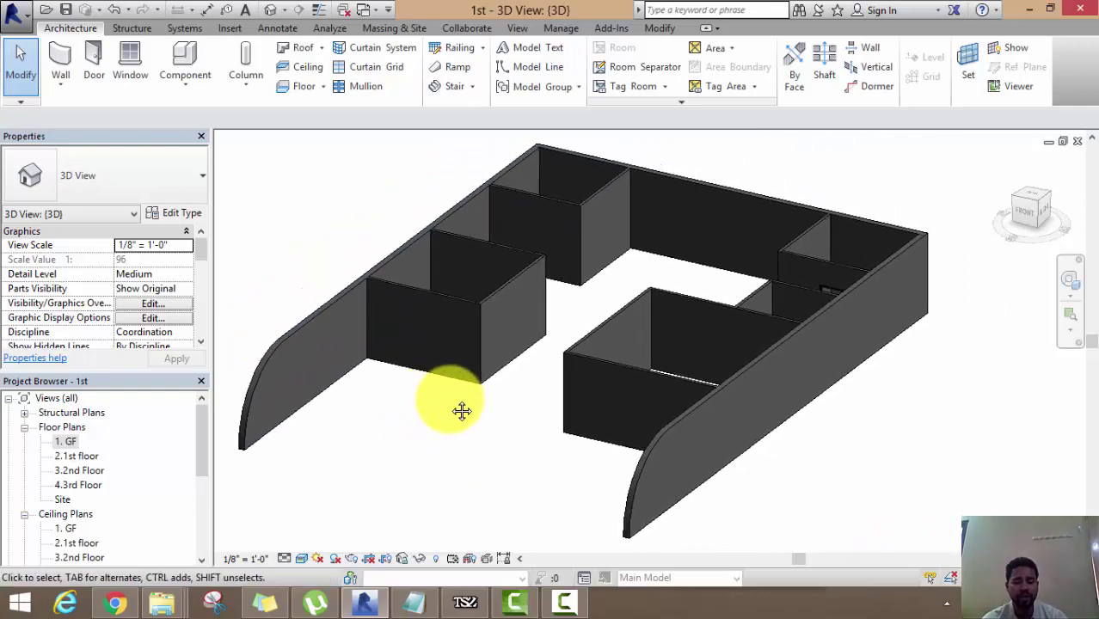
{"action": "mouse_move", "coordinate": [520, 368]}
{"action": "middle_mouse_down", "text": "shift"}
{"action": "mouse_move", "coordinate": [422, 380]}
{"action": "mouse_move", "coordinate": [204, 349]}
{"action": "middle_mouse_up", "text": "shift"}
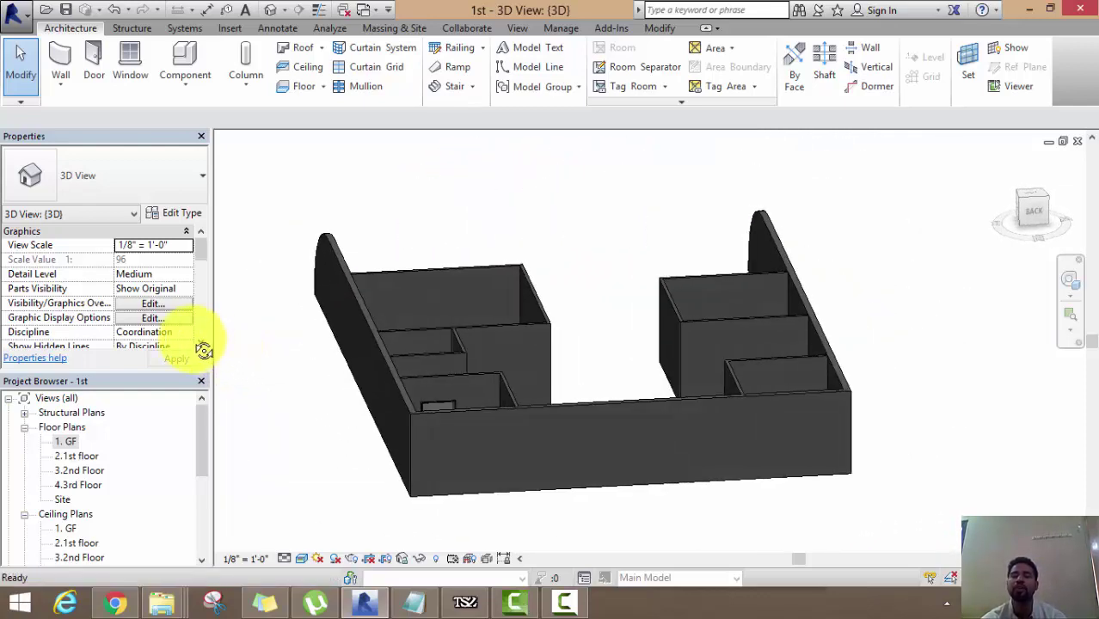
{"action": "middle_click_drag", "start_coordinate": [575, 315], "coordinate": [554, 307], "text": "shift"}
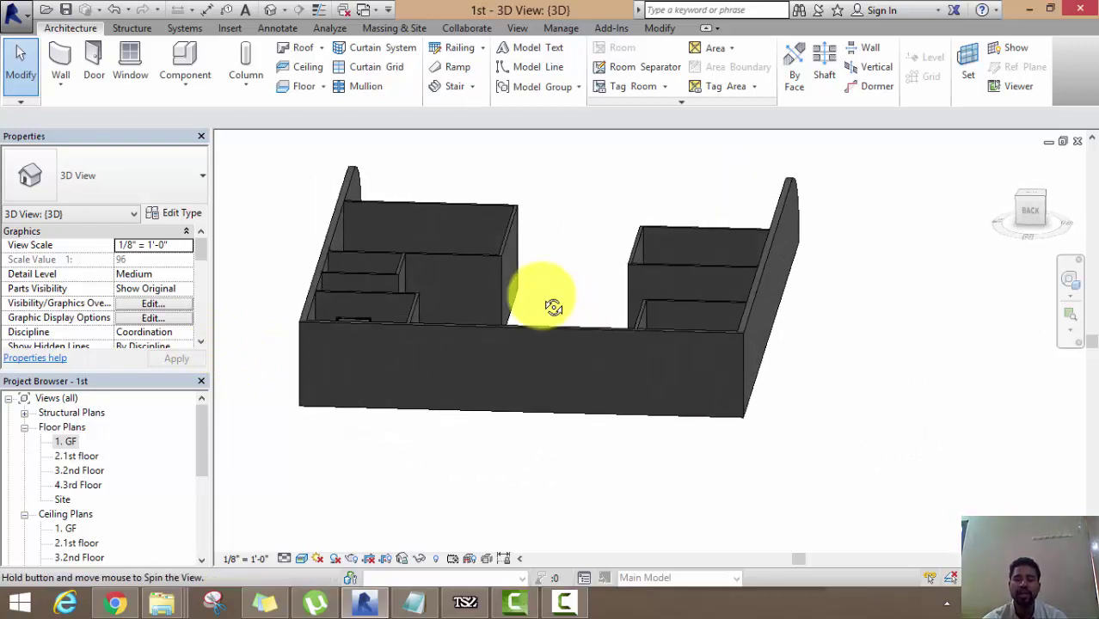
{"action": "left_click", "coordinate": [505, 326]}
{"action": "scroll", "coordinate": [507, 392], "scroll_direction": "up", "scroll_amount": 3}
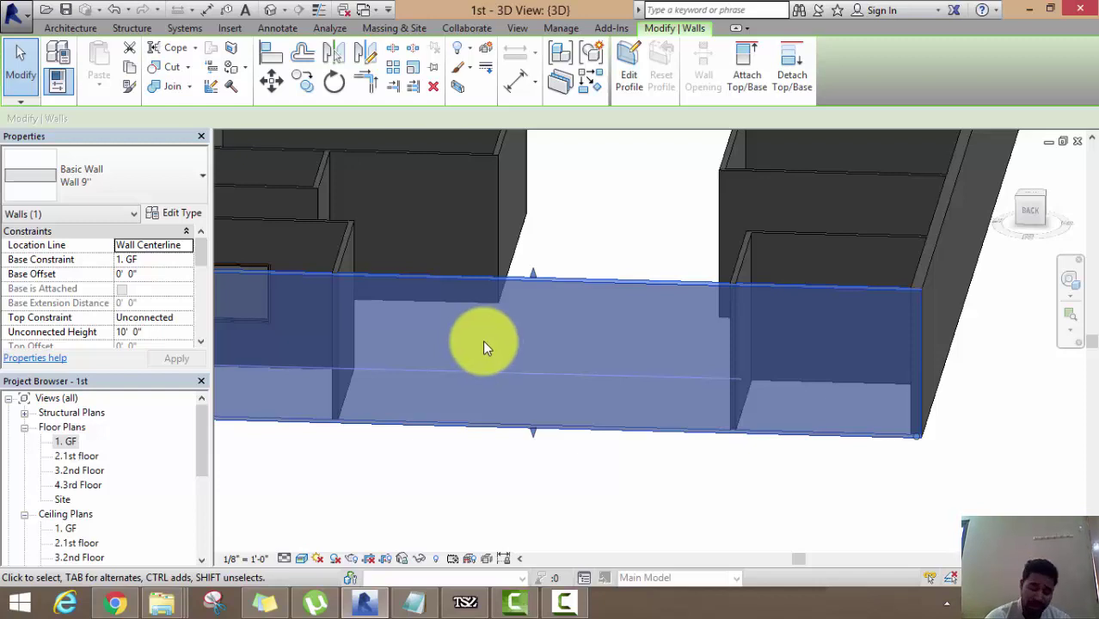
- Sketch a slanted ellipse on the long back wall's profile
{"action": "left_click", "coordinate": [625, 69]}
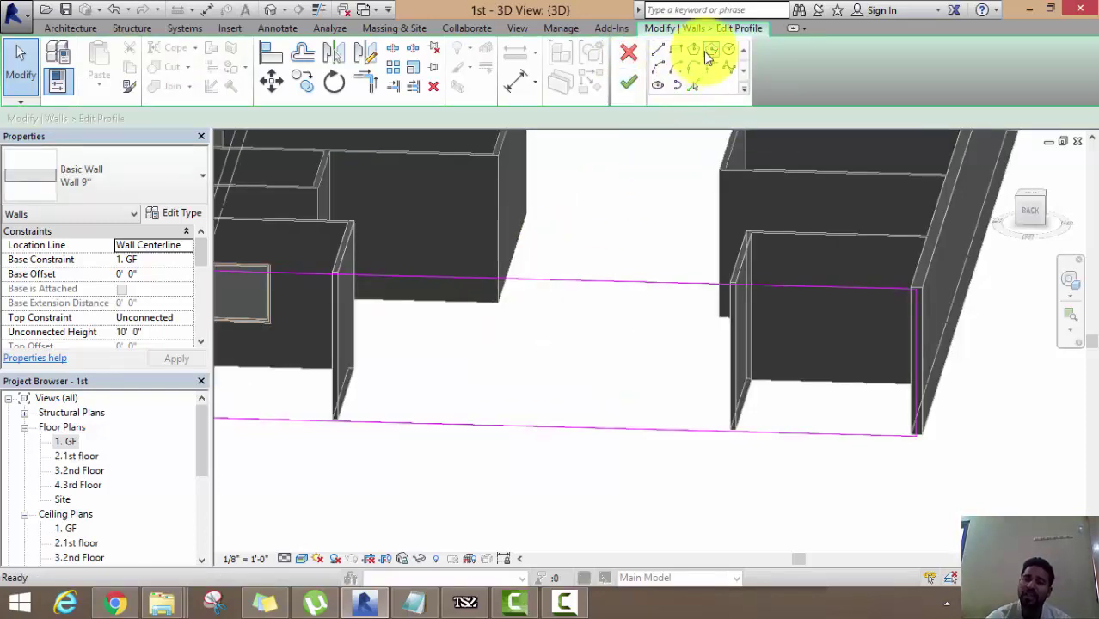
{"action": "left_click", "coordinate": [659, 85]}
{"action": "left_click", "coordinate": [524, 336]}
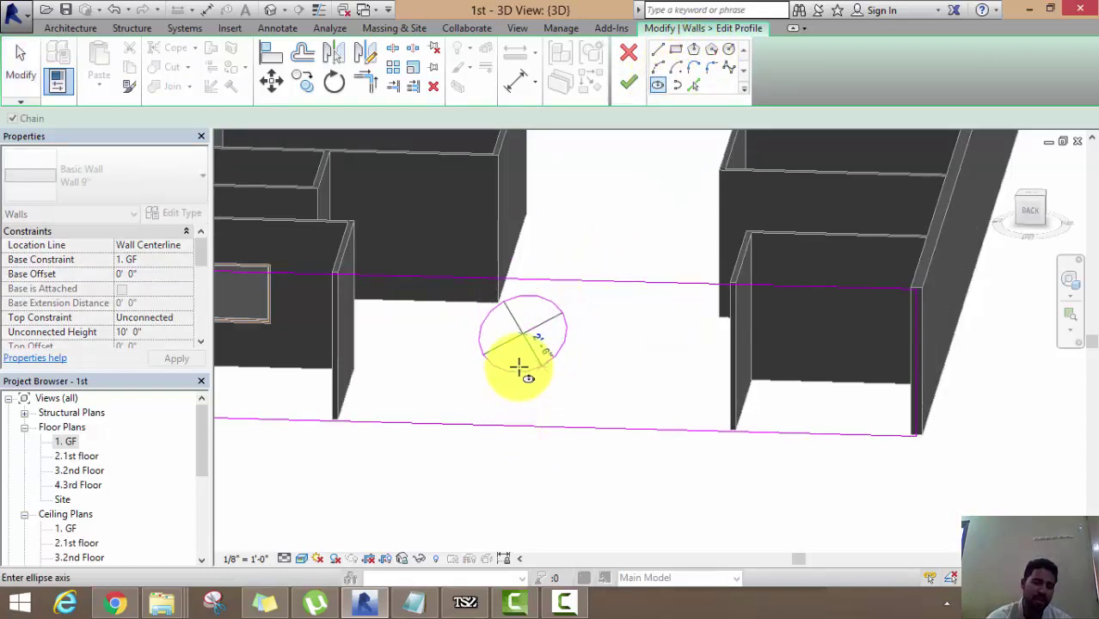
{"action": "left_click", "coordinate": [520, 368]}
{"action": "left_click", "coordinate": [531, 344]}
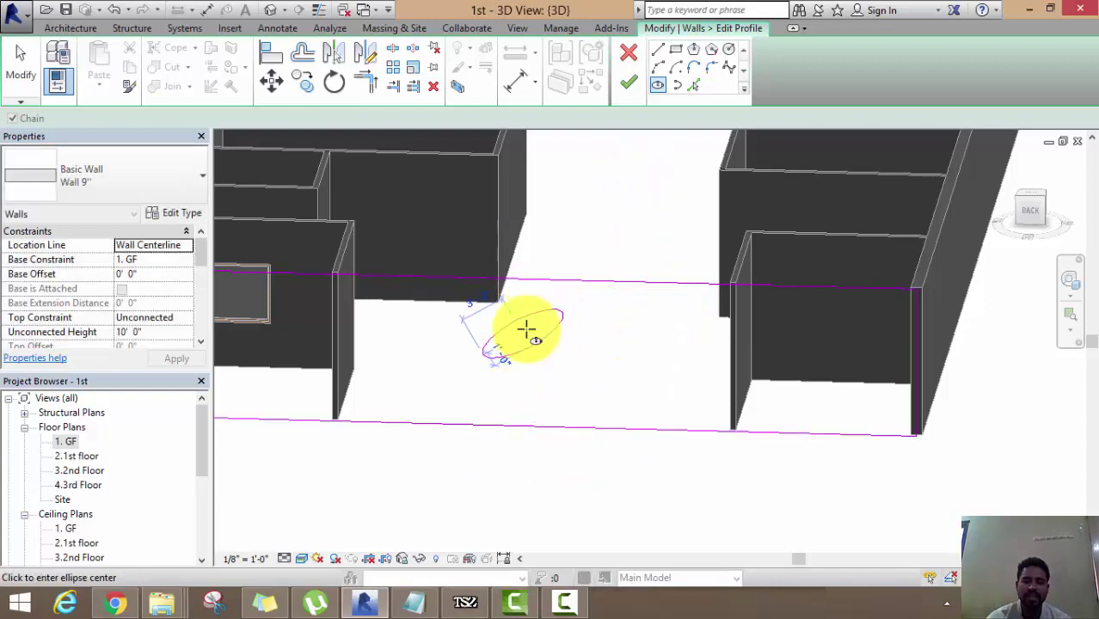
{"action": "right_click", "coordinate": [617, 225]}
{"action": "left_click", "coordinate": [617, 232]}
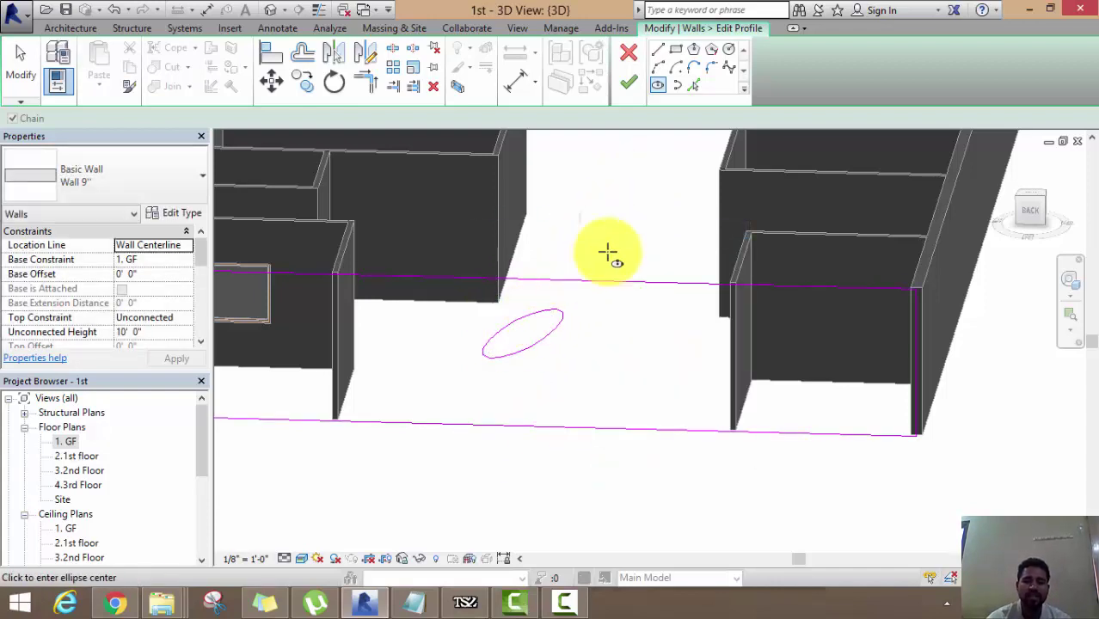
{"action": "right_click", "coordinate": [607, 225]}
{"action": "left_click", "coordinate": [618, 230]}
{"action": "key", "text": "Escape"}
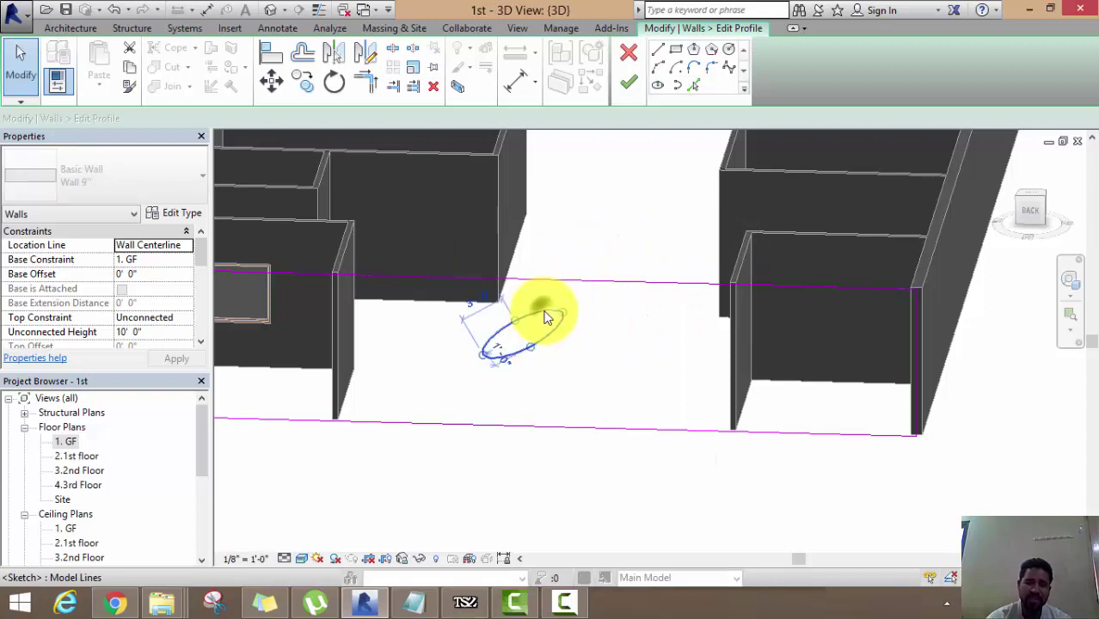
- Set the ellipse axis to 4', finish the profile, and orbit to inspect the opening
{"action": "left_click", "coordinate": [547, 315]}
{"action": "scroll", "coordinate": [490, 318], "scroll_direction": "up", "scroll_amount": 2}
{"action": "left_click", "coordinate": [479, 299]}
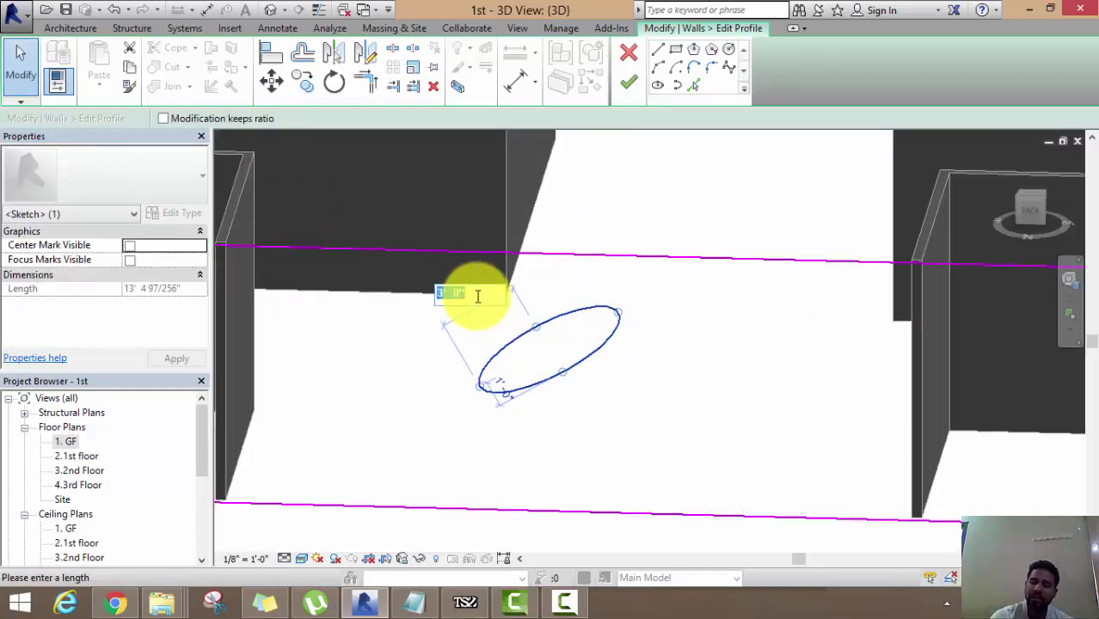
{"action": "key", "text": "Return"}
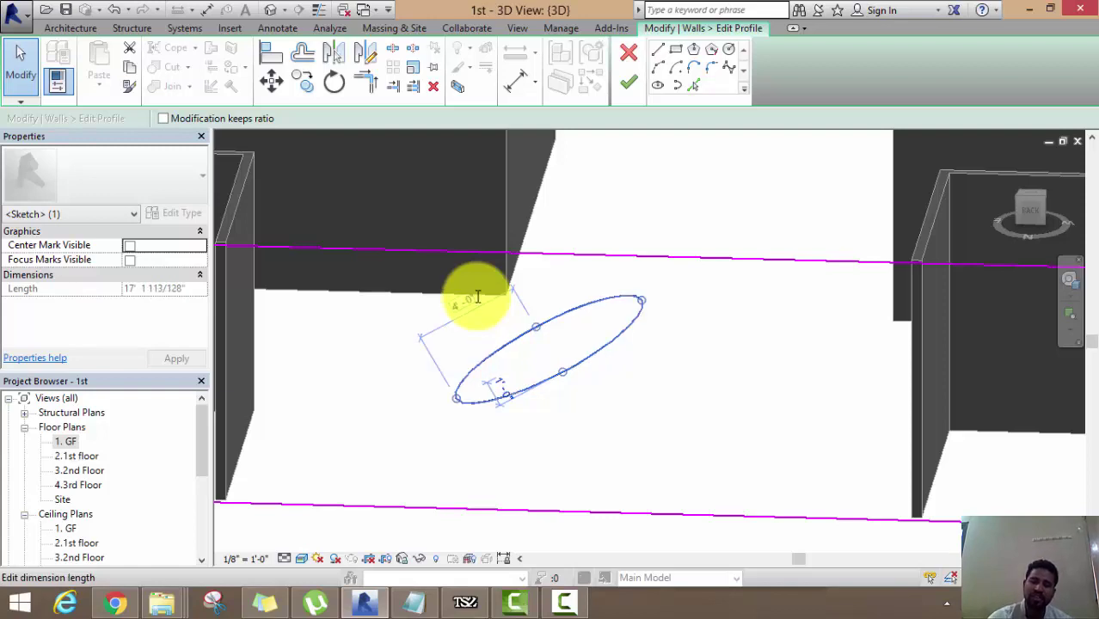
{"action": "left_click", "coordinate": [633, 82]}
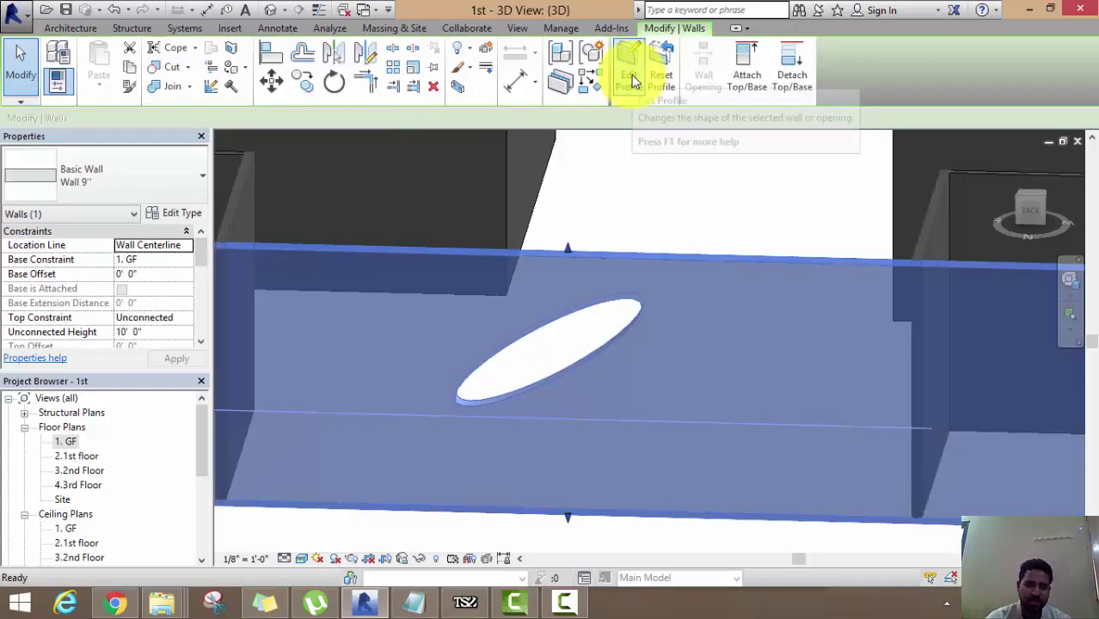
{"action": "left_click", "coordinate": [650, 214]}
{"action": "scroll", "coordinate": [656, 258], "scroll_direction": "down", "scroll_amount": 2}
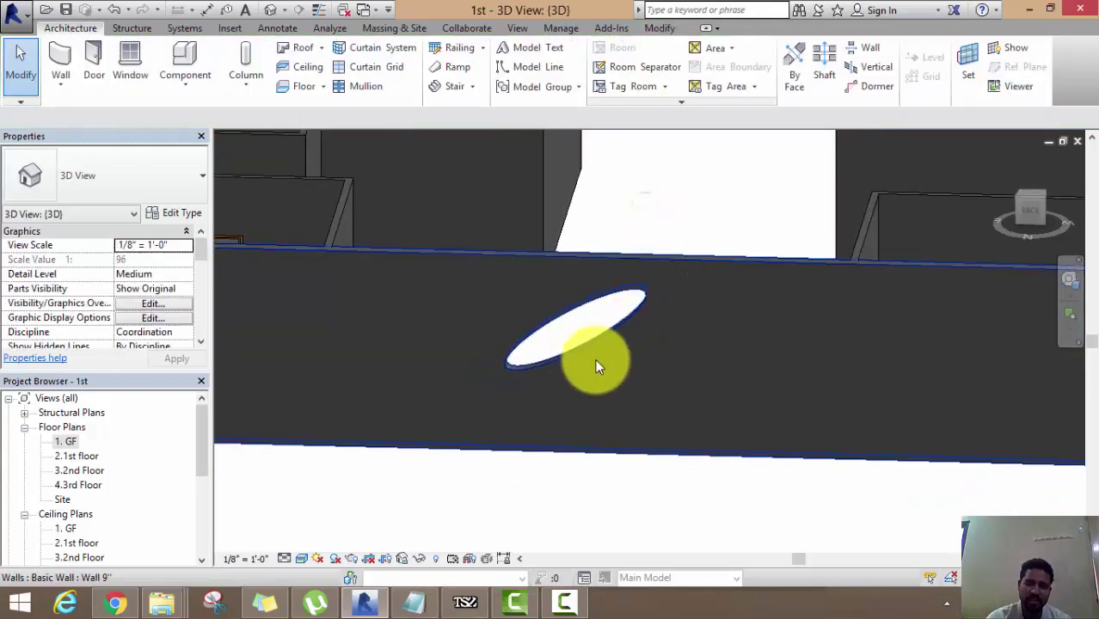
{"action": "mouse_move", "coordinate": [604, 343]}
{"action": "middle_mouse_down", "text": "shift"}
{"action": "mouse_move", "coordinate": [631, 396]}
{"action": "mouse_move", "coordinate": [780, 423]}
{"action": "mouse_move", "coordinate": [790, 398]}
{"action": "mouse_move", "coordinate": [610, 454]}
{"action": "mouse_move", "coordinate": [807, 422]}
{"action": "middle_mouse_up", "text": "shift"}
{"action": "mouse_move", "coordinate": [596, 393]}
{"action": "middle_mouse_down"}
{"action": "mouse_move", "coordinate": [817, 418]}
{"action": "mouse_move", "coordinate": [612, 413]}
{"action": "mouse_move", "coordinate": [669, 446]}
{"action": "mouse_move", "coordinate": [637, 448]}
{"action": "middle_mouse_up"}
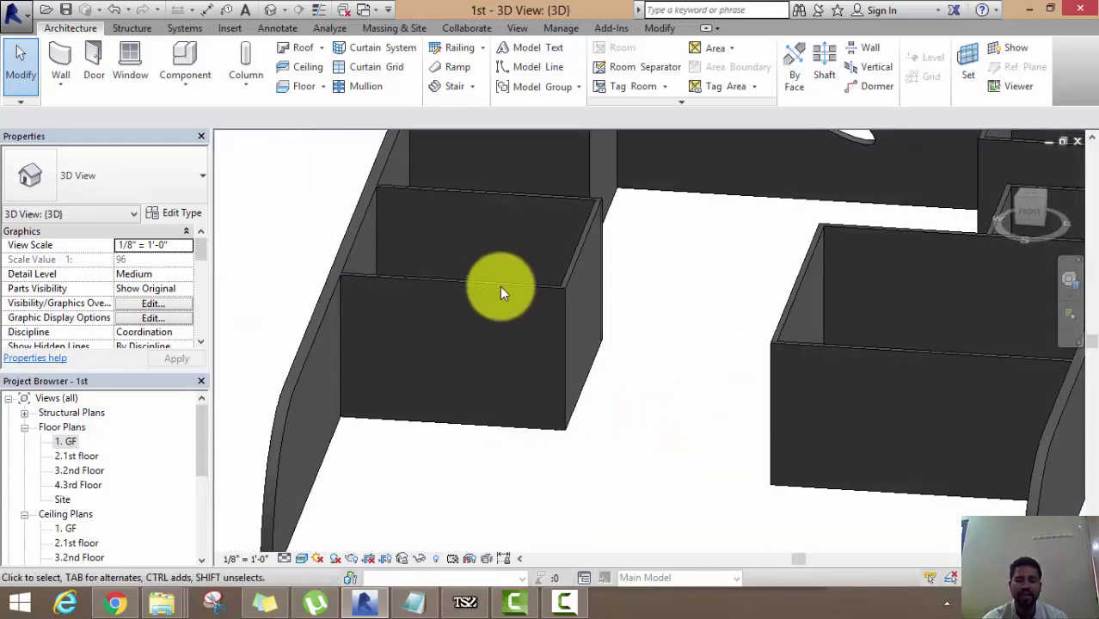
- Cut a rectangular opening into the left room's 4.5" front sub wall profile
{"action": "left_click", "coordinate": [497, 290]}
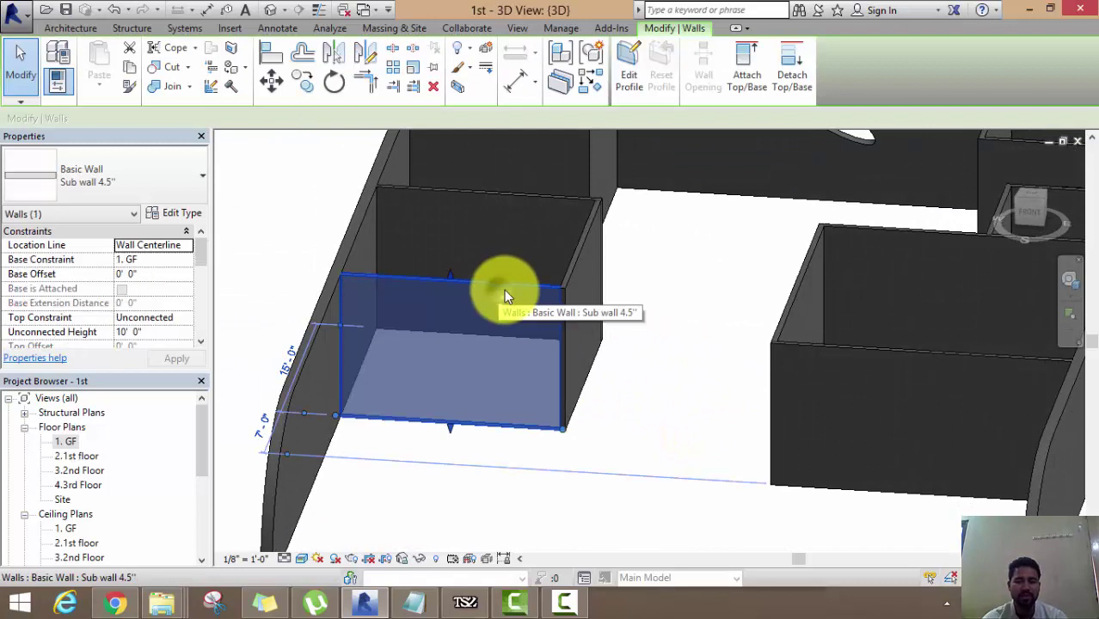
{"action": "left_click", "coordinate": [626, 56]}
{"action": "left_click", "coordinate": [676, 49]}
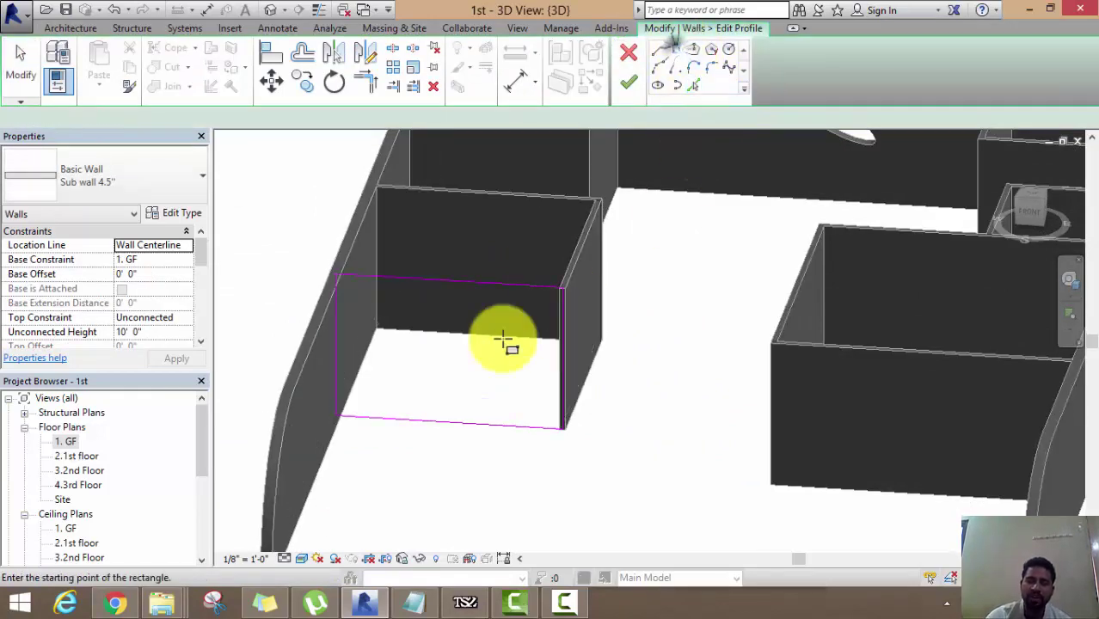
{"action": "left_click", "coordinate": [396, 315]}
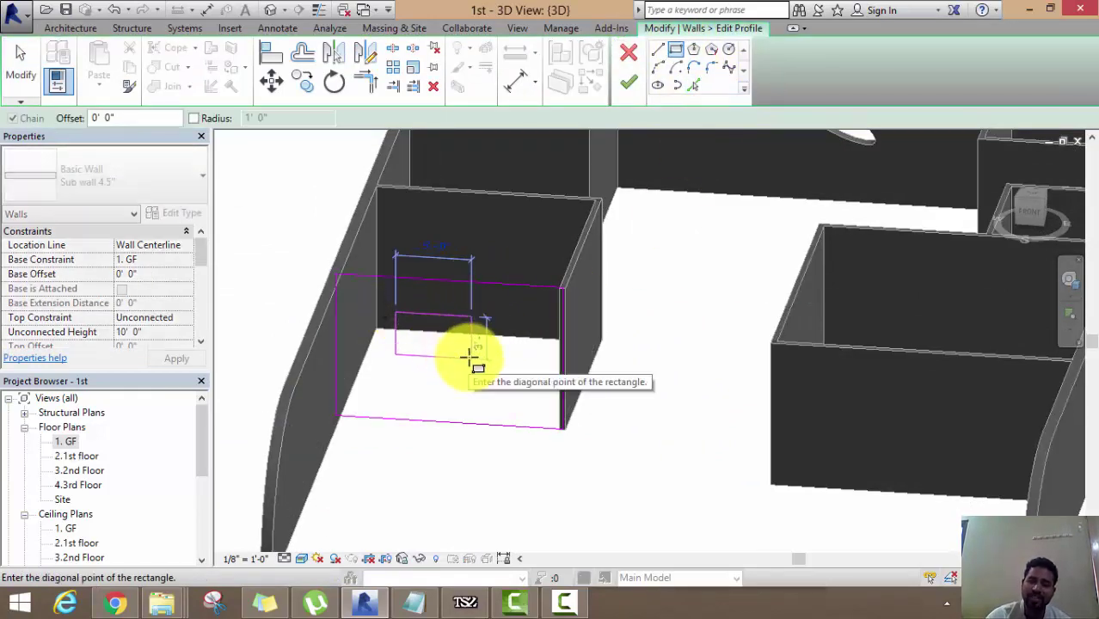
{"action": "left_click", "coordinate": [487, 360]}
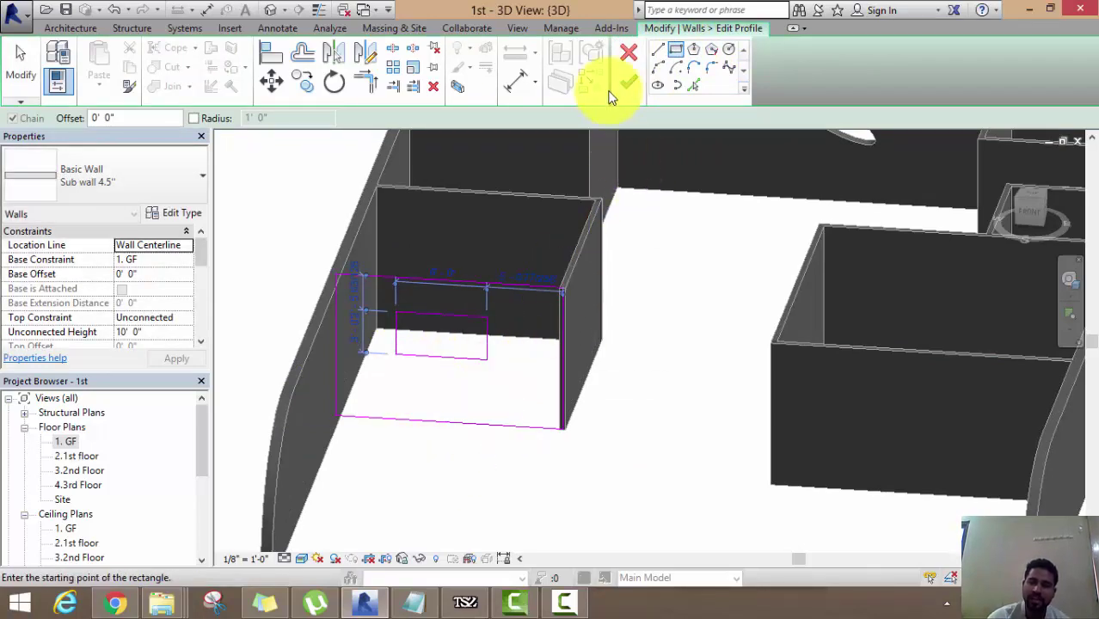
{"action": "left_click", "coordinate": [629, 82]}
- Reset the sub wall's profile to remove its rectangular opening
{"action": "left_click", "coordinate": [670, 388]}
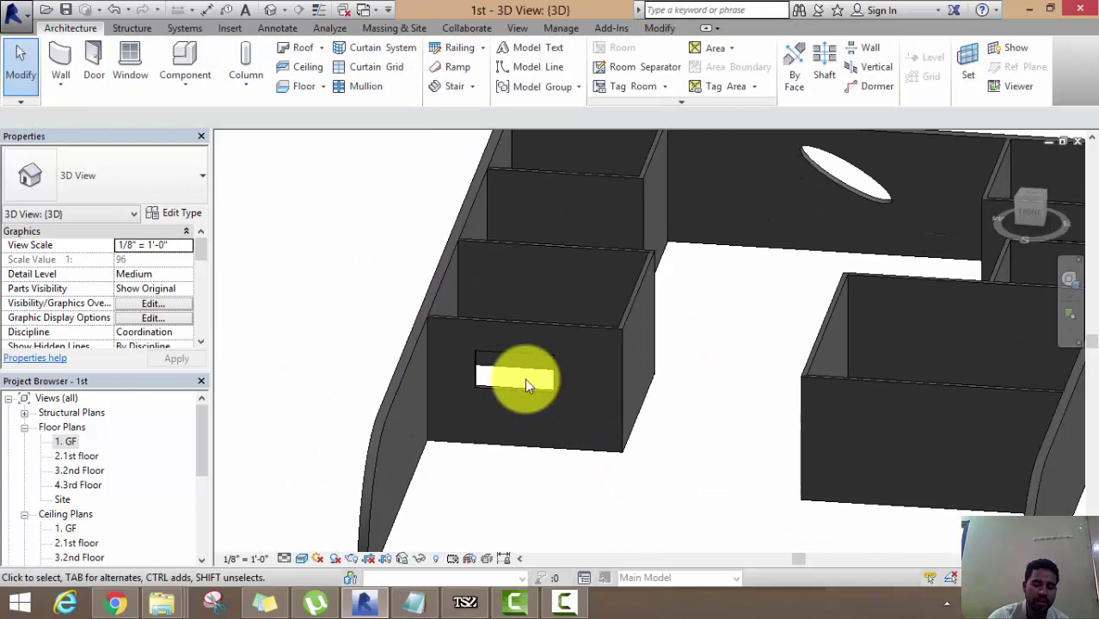
{"action": "mouse_move", "coordinate": [524, 379]}
{"action": "middle_mouse_down", "text": "shift"}
{"action": "mouse_move", "coordinate": [681, 405]}
{"action": "mouse_move", "coordinate": [712, 385]}
{"action": "mouse_move", "coordinate": [613, 392]}
{"action": "mouse_move", "coordinate": [528, 426]}
{"action": "mouse_move", "coordinate": [417, 430]}
{"action": "middle_mouse_up", "text": "shift"}
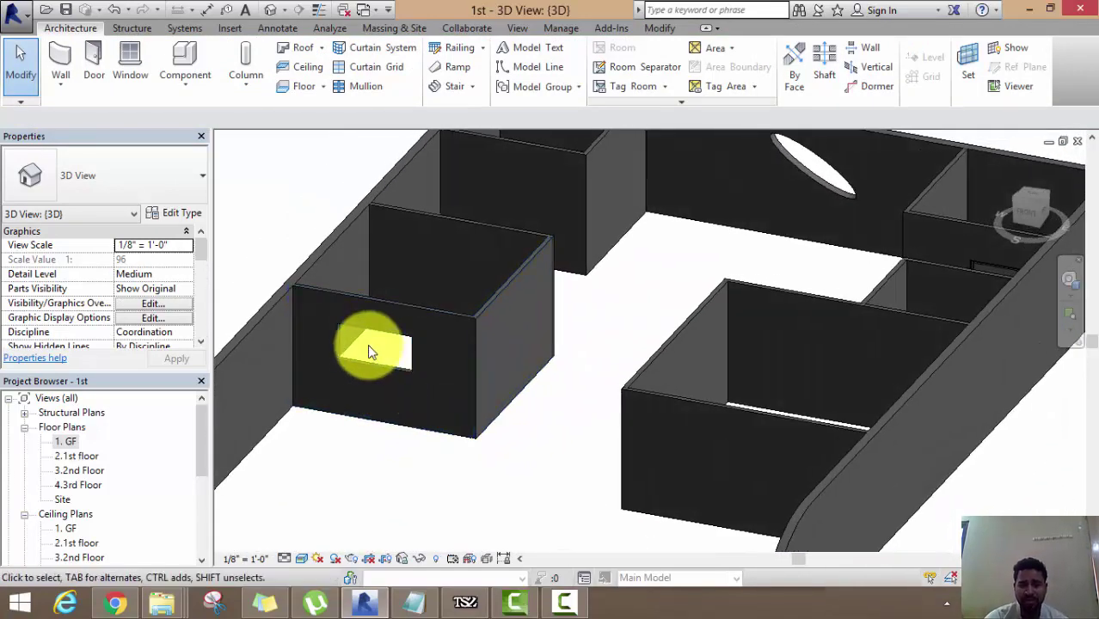
{"action": "scroll", "coordinate": [363, 360], "scroll_direction": "up", "scroll_amount": 2}
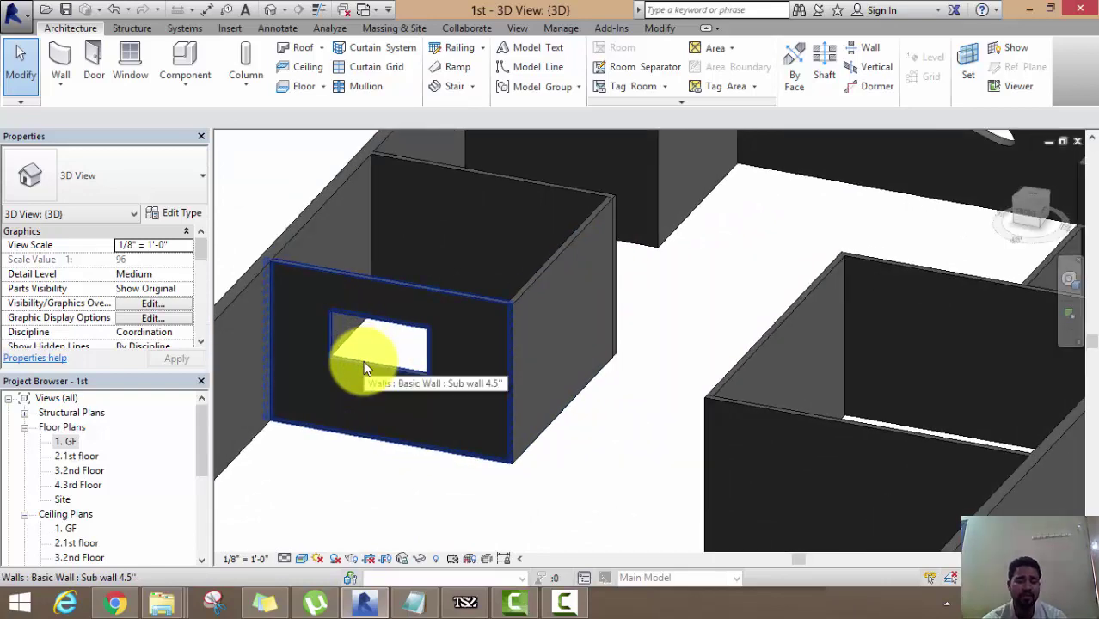
{"action": "left_click", "coordinate": [363, 368]}
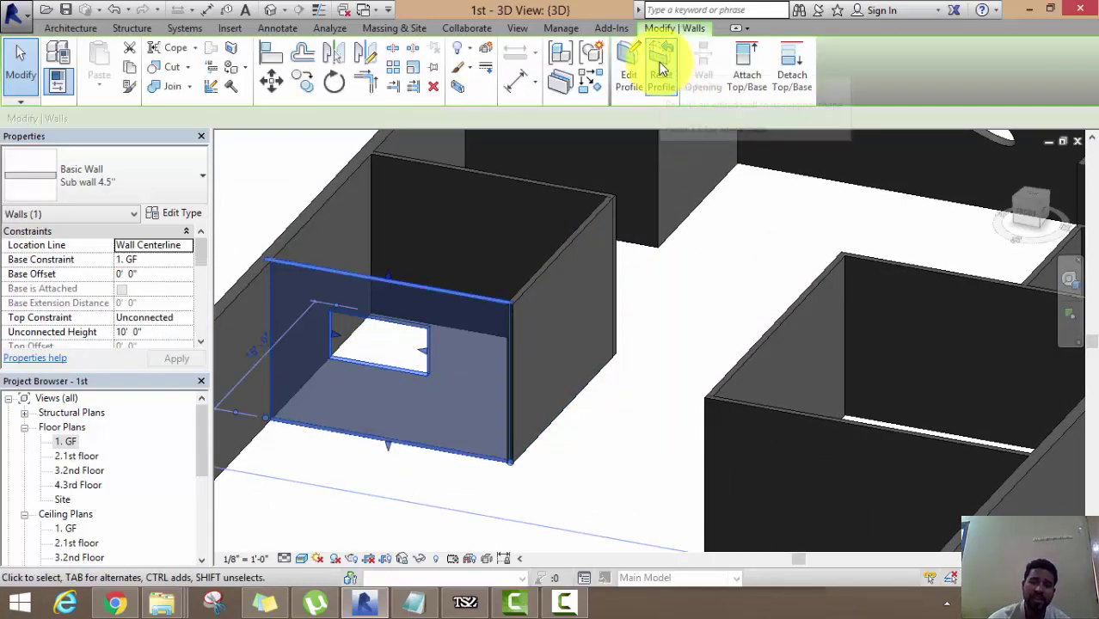
{"action": "left_click", "coordinate": [662, 69]}
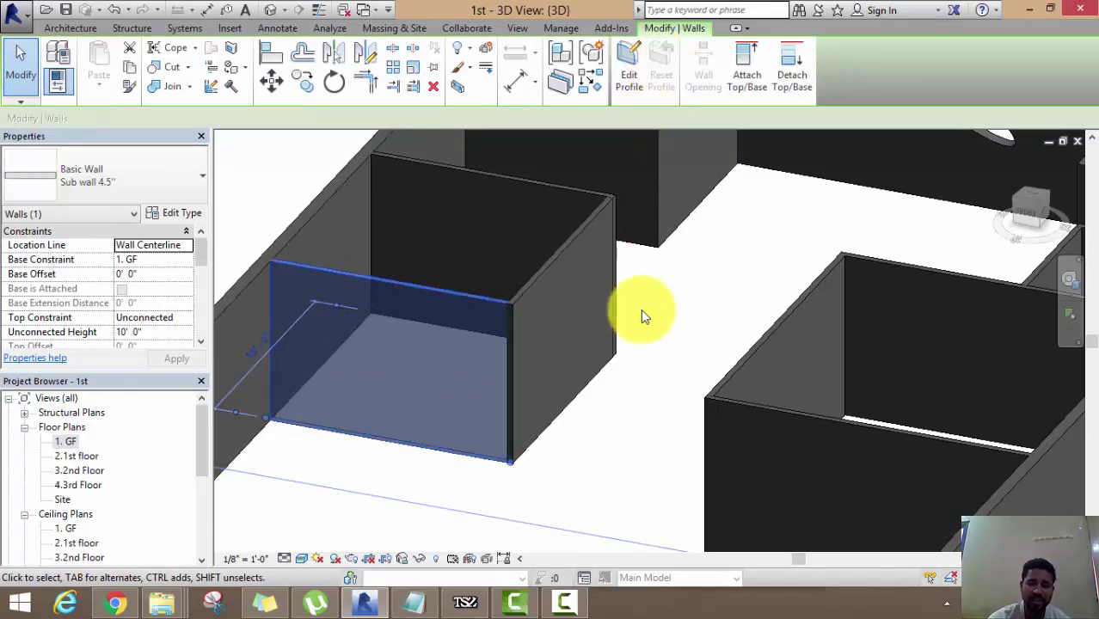
{"action": "left_click", "coordinate": [655, 352]}
- Zoom out and orbit around the whole floor to review the curved walls and elliptical opening
{"action": "scroll", "coordinate": [655, 353], "scroll_direction": "down", "scroll_amount": 3}
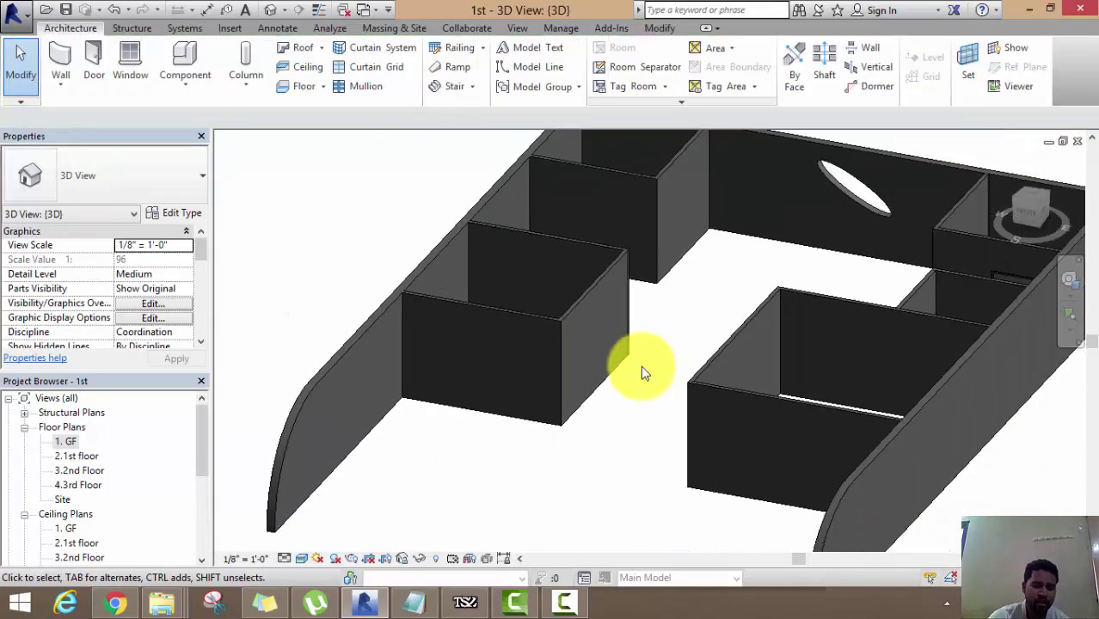
{"action": "mouse_move", "coordinate": [640, 367]}
{"action": "middle_mouse_down", "text": "shift"}
{"action": "mouse_move", "coordinate": [695, 392]}
{"action": "mouse_move", "coordinate": [676, 375]}
{"action": "middle_mouse_up", "text": "shift"}
{"action": "scroll", "coordinate": [676, 375], "scroll_direction": "down", "scroll_amount": 3}
{"action": "mouse_move", "coordinate": [655, 466]}
{"action": "middle_mouse_down", "text": "shift"}
{"action": "mouse_move", "coordinate": [613, 449]}
{"action": "mouse_move", "coordinate": [562, 455]}
{"action": "middle_mouse_up", "text": "shift"}
{"action": "scroll", "coordinate": [472, 422], "scroll_direction": "down", "scroll_amount": 3}
{"action": "mouse_move", "coordinate": [472, 421]}
{"action": "middle_mouse_down", "text": "shift"}
{"action": "mouse_move", "coordinate": [601, 422]}
{"action": "mouse_move", "coordinate": [594, 436]}
{"action": "mouse_move", "coordinate": [572, 363]}
{"action": "mouse_move", "coordinate": [563, 411]}
{"action": "middle_mouse_up", "text": "shift"}
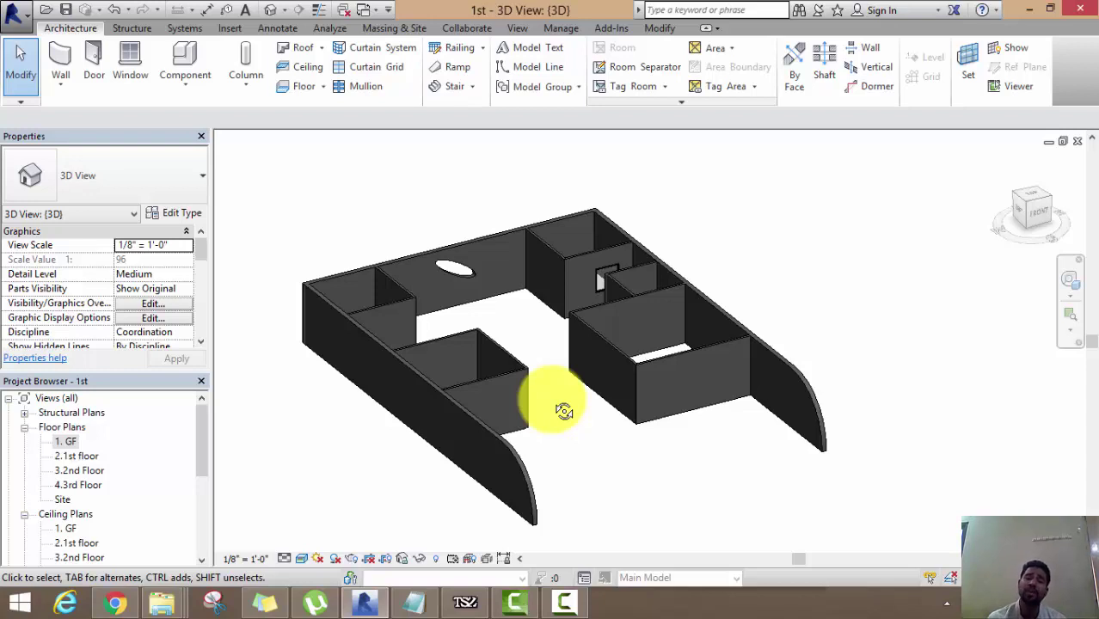
- Open the 1. GF floor plan and start placing a Single-Flush 3.5'x7' door
{"action": "double_click", "coordinate": [69, 440]}
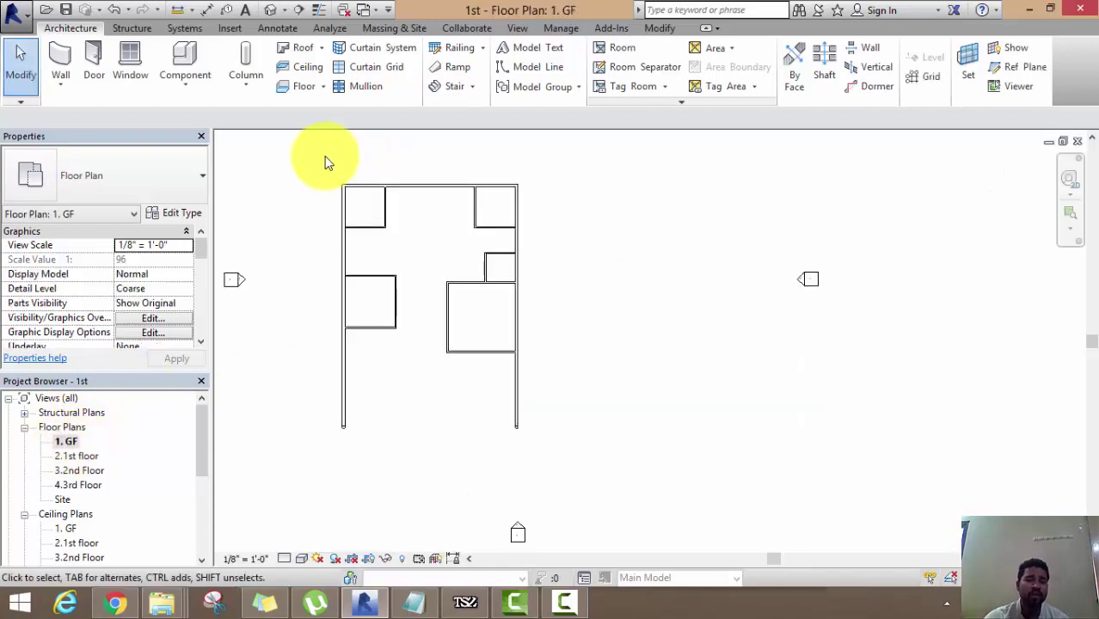
{"action": "middle_click_drag", "start_coordinate": [326, 160], "coordinate": [362, 145]}
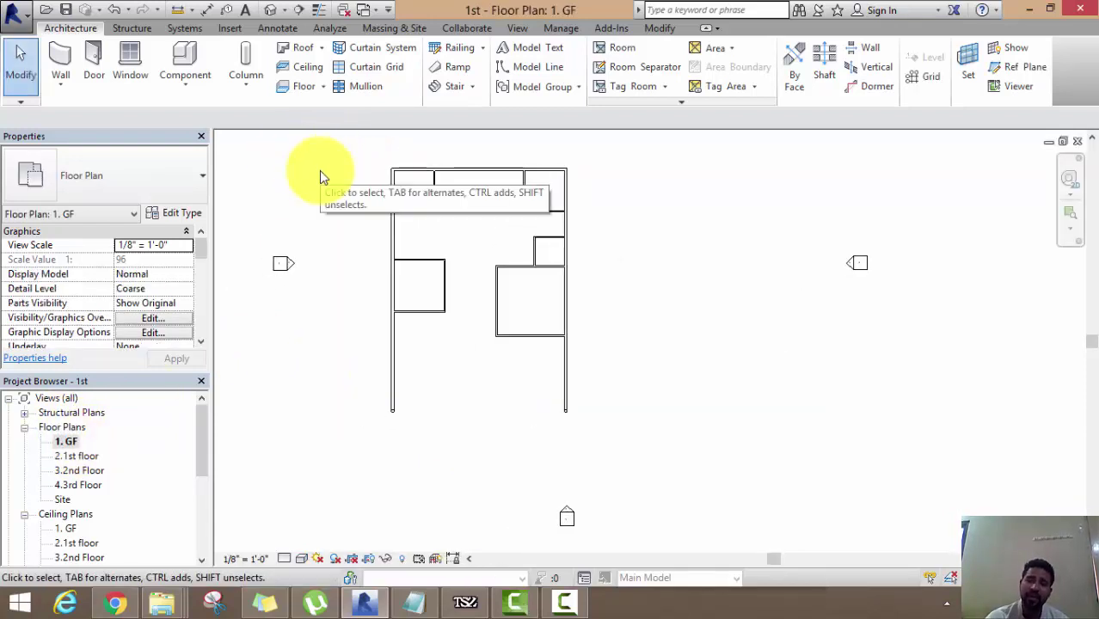
{"action": "left_click", "coordinate": [90, 59]}
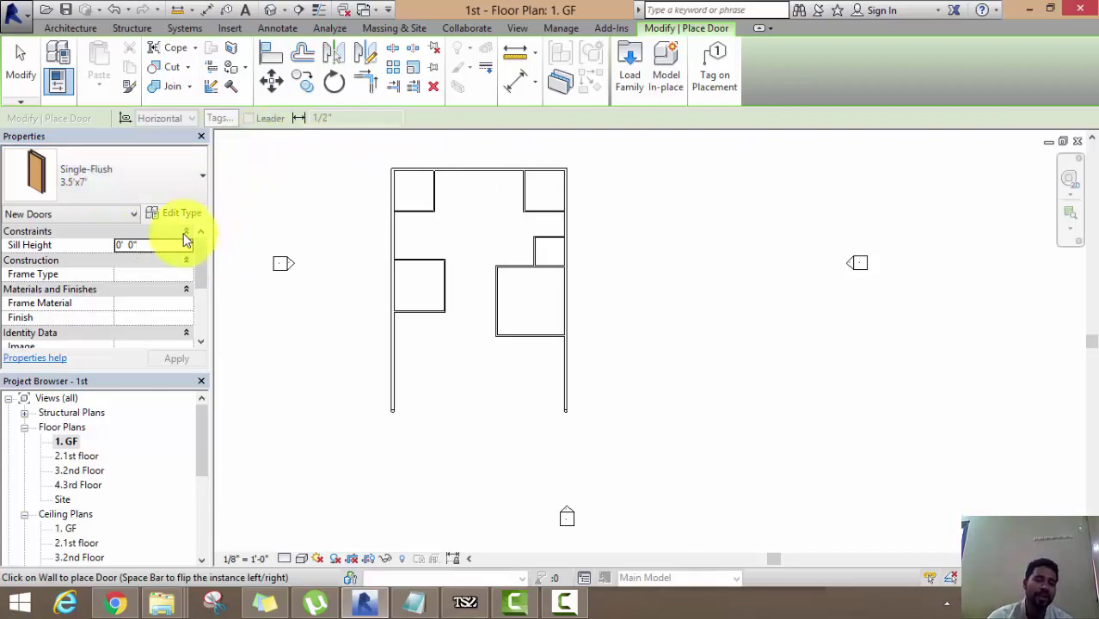
{"action": "left_click", "coordinate": [102, 184]}
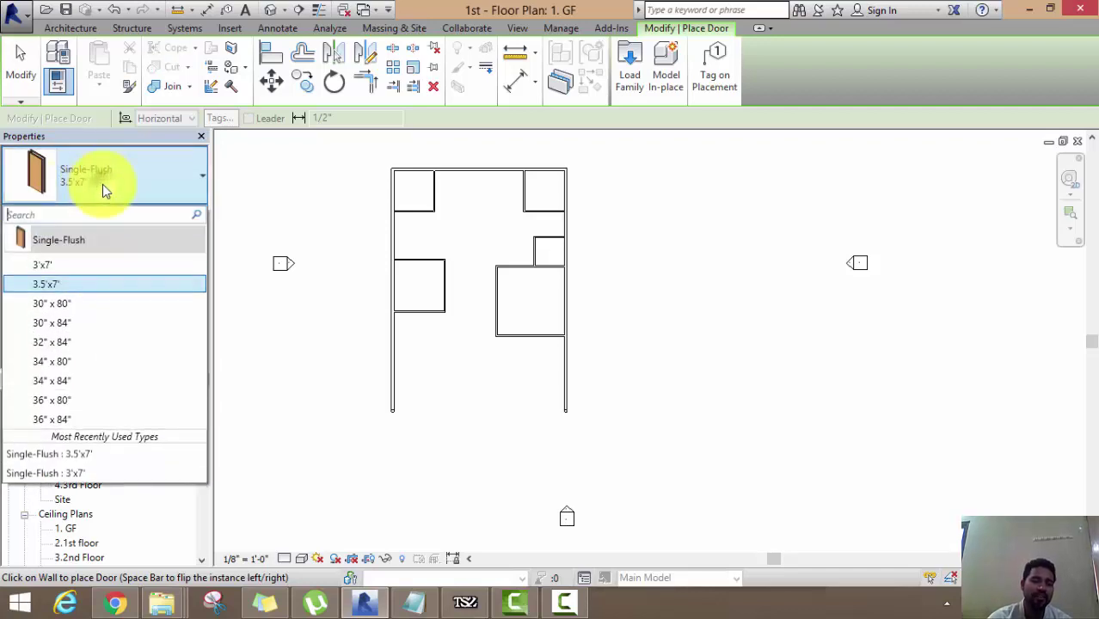
{"action": "left_click", "coordinate": [103, 184]}
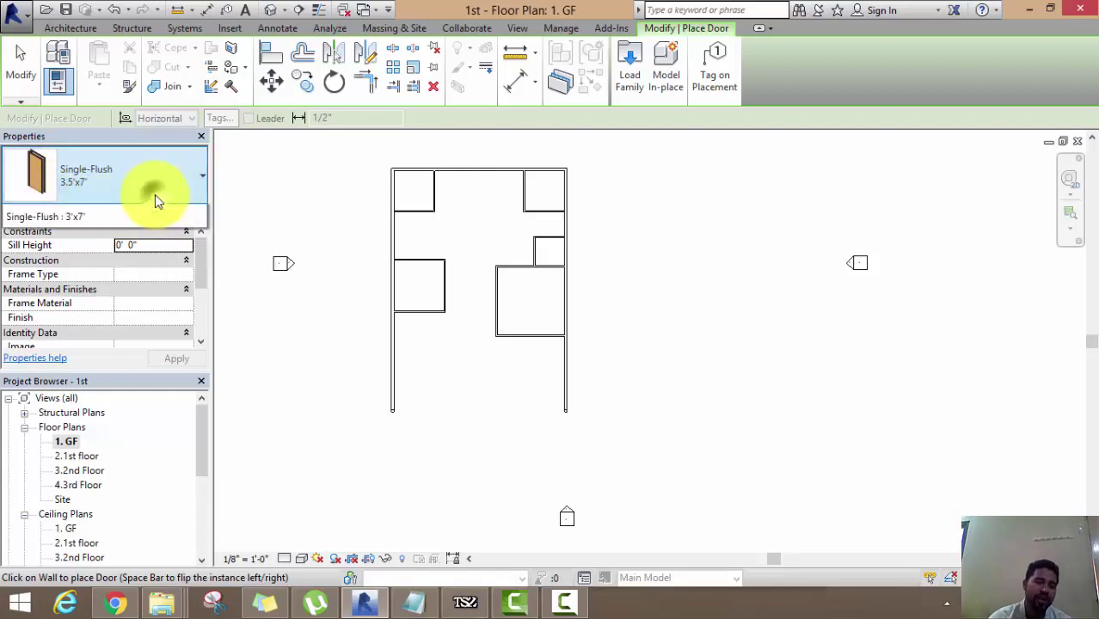
{"action": "left_click", "coordinate": [155, 197]}
{"action": "left_click", "coordinate": [155, 194]}
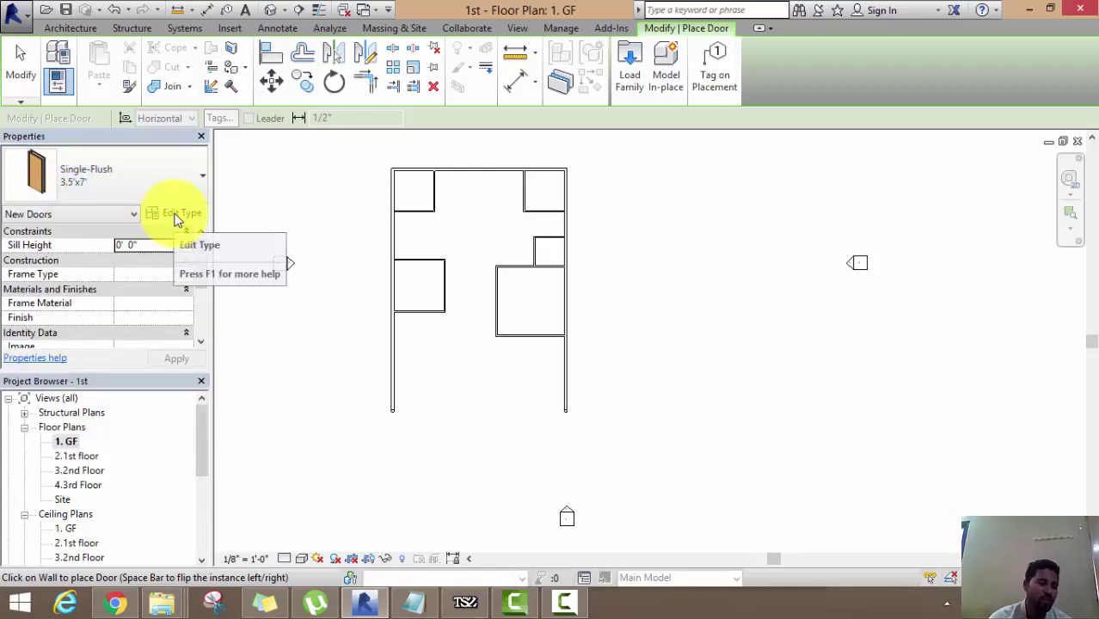
- Duplicate the 3.5'x7' Single-Flush door type as a new type named Window 3'x7'
{"action": "left_click", "coordinate": [176, 215]}
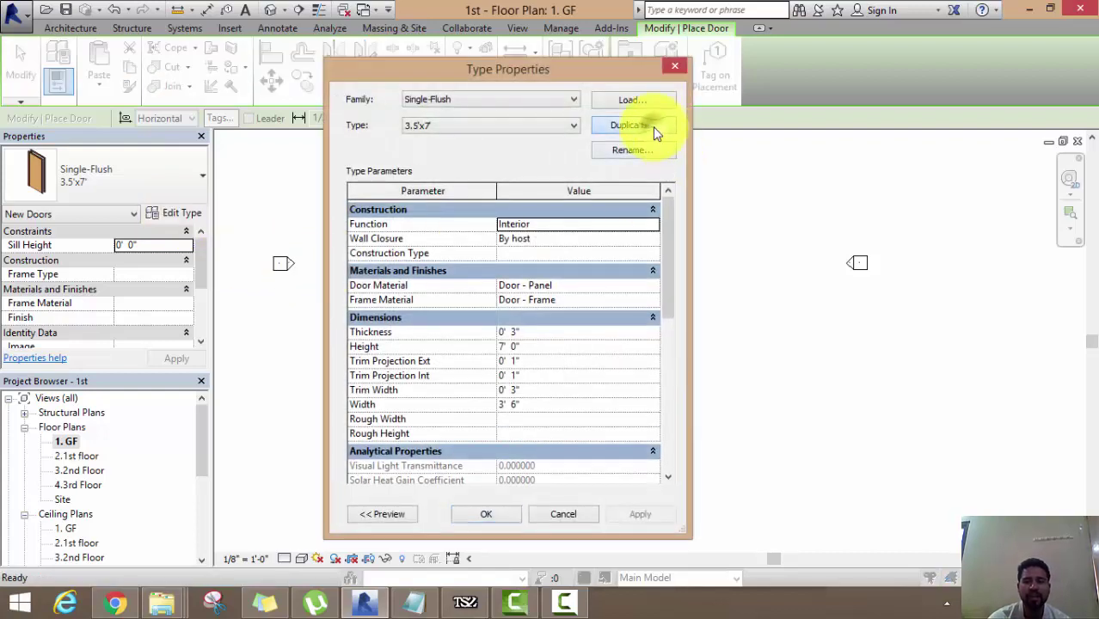
{"action": "left_click", "coordinate": [653, 126]}
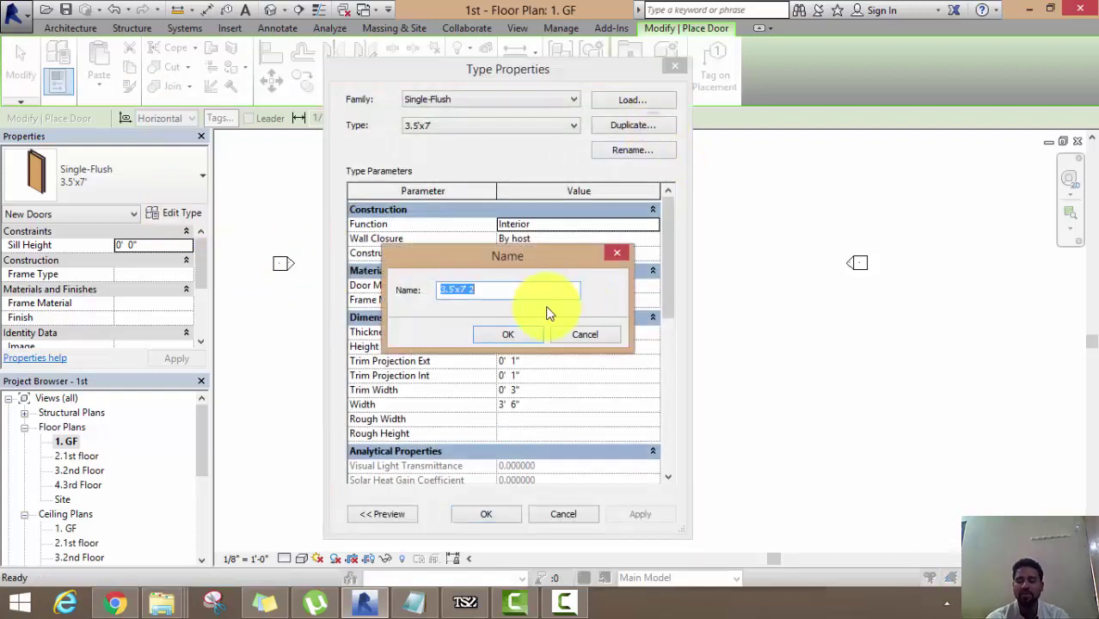
{"action": "type", "text": "3"}
{"action": "key", "text": "BackSpace"}
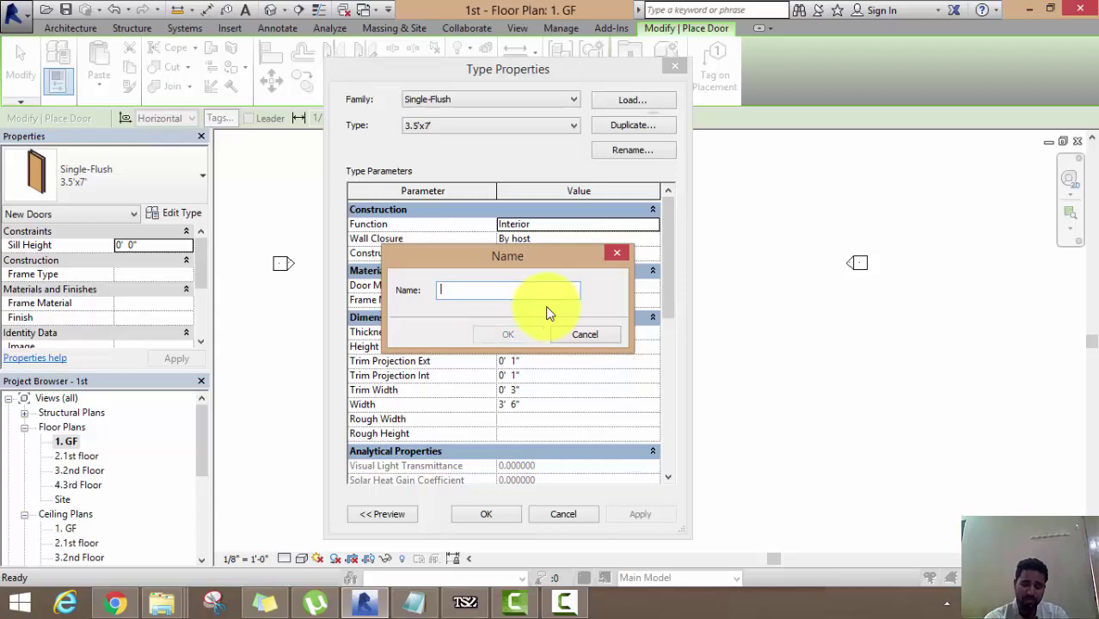
{"action": "type", "text": "Wind"}
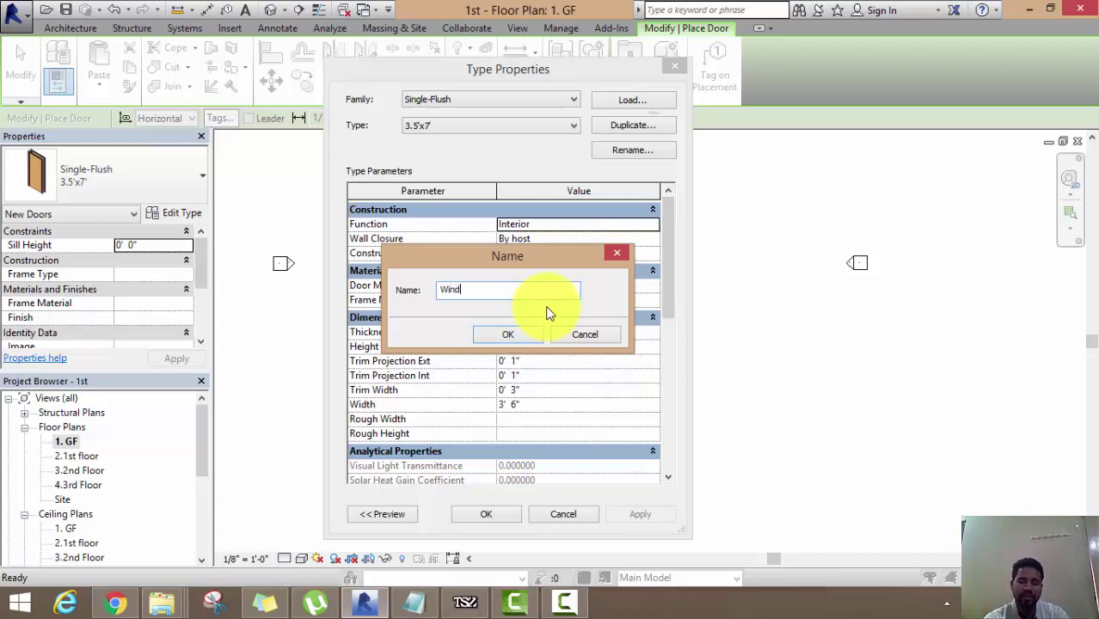
{"action": "type", "text": "ow 3'x7"}
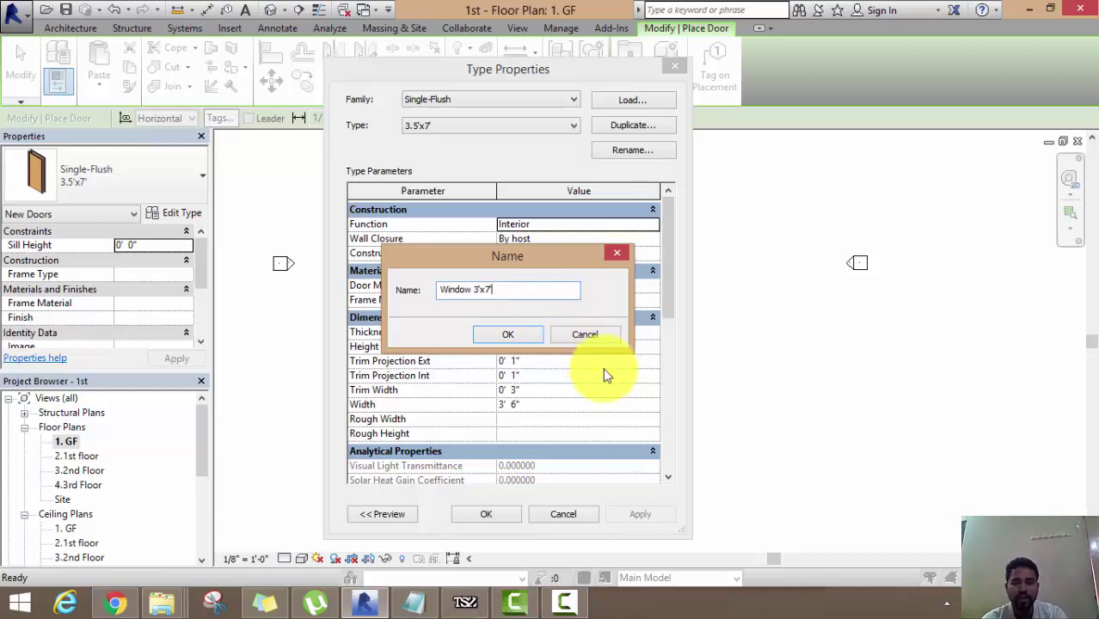
{"action": "left_click", "coordinate": [509, 335]}
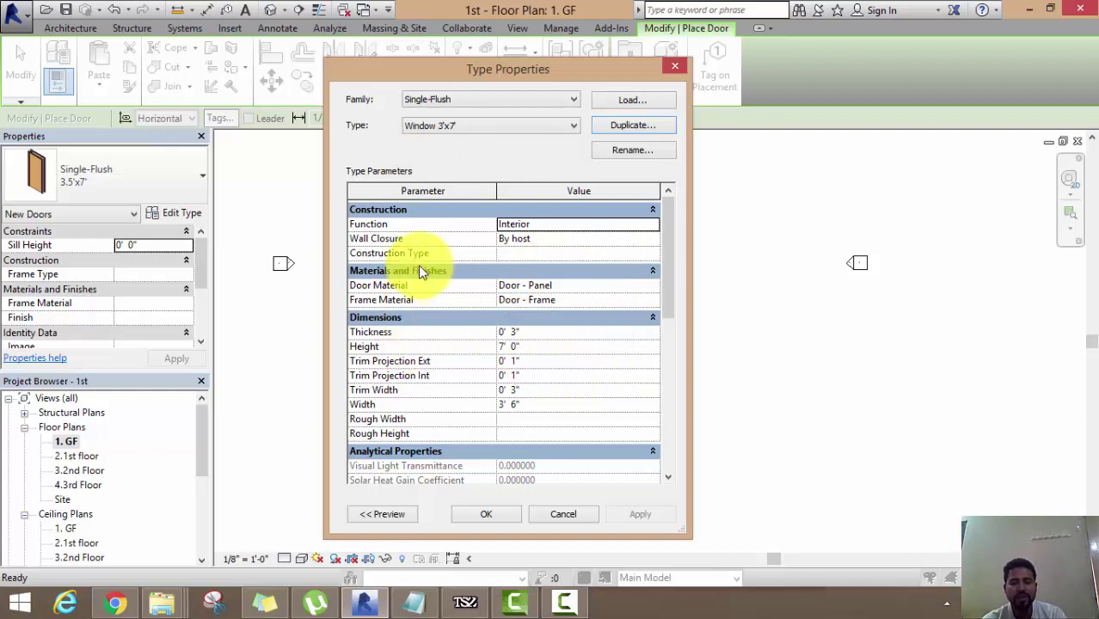
- Set the new door type's Width to 3' 0" and apply the type settings
{"action": "left_click", "coordinate": [530, 334]}
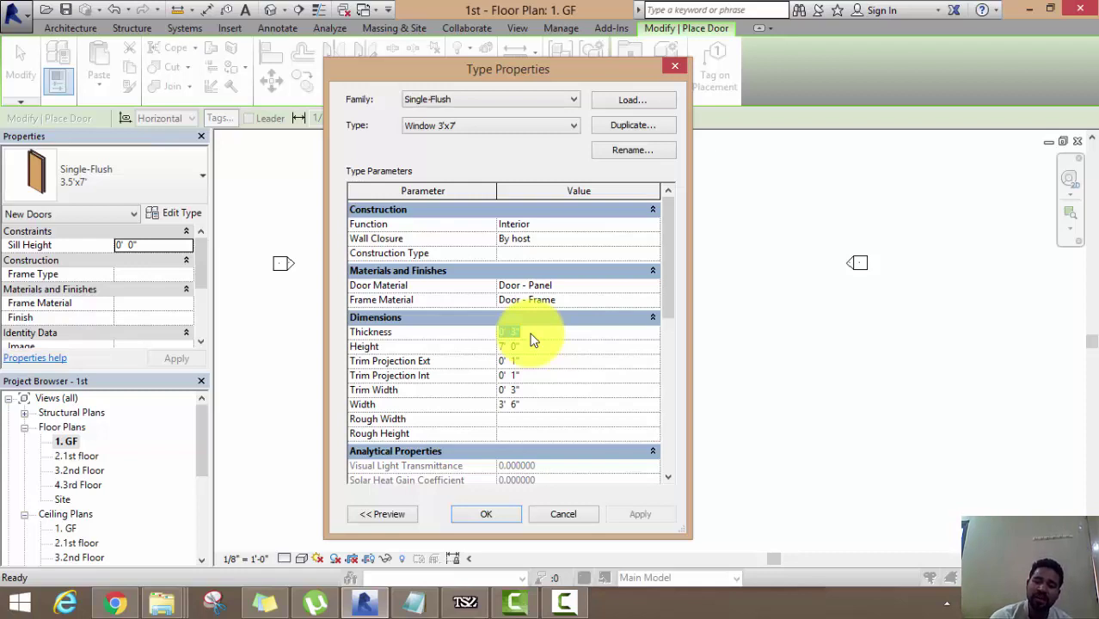
{"action": "left_click", "coordinate": [534, 346]}
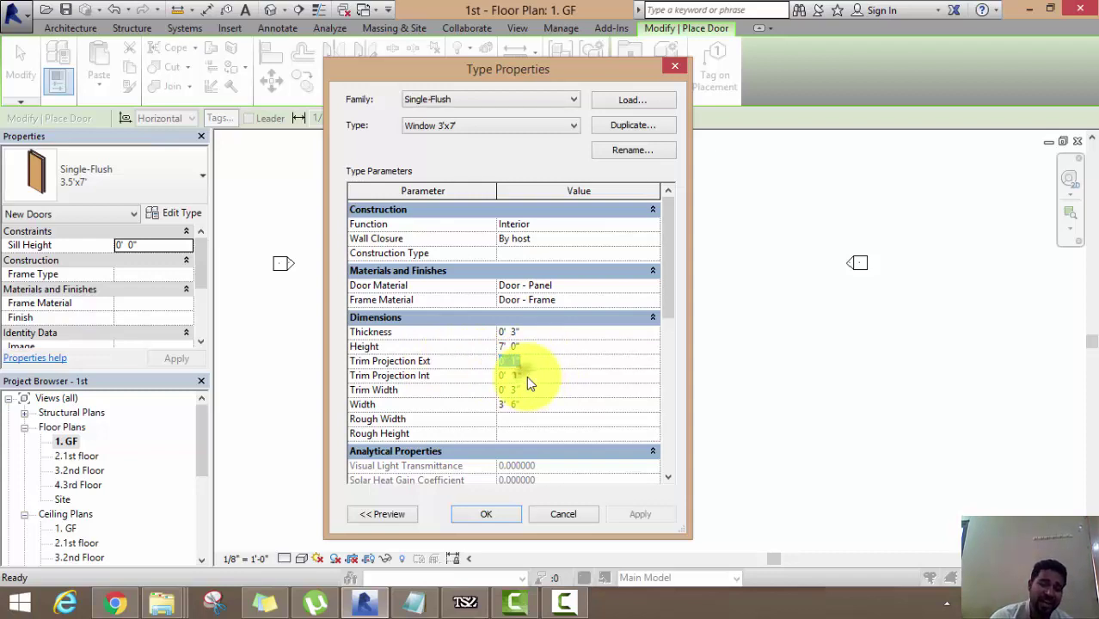
{"action": "left_click", "coordinate": [526, 376]}
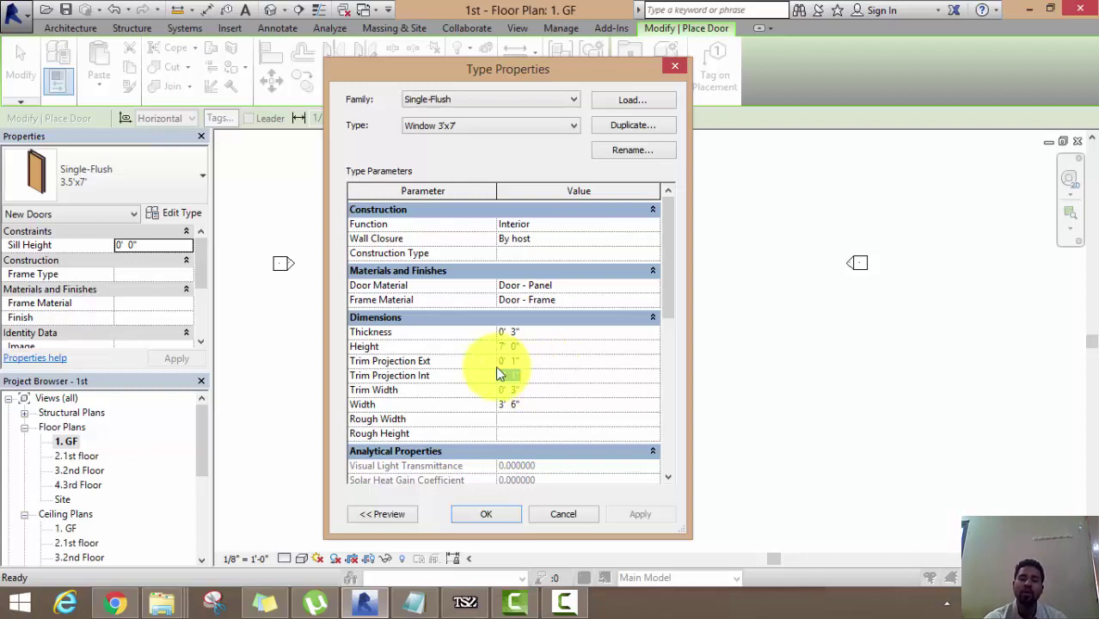
{"action": "left_click", "coordinate": [537, 409]}
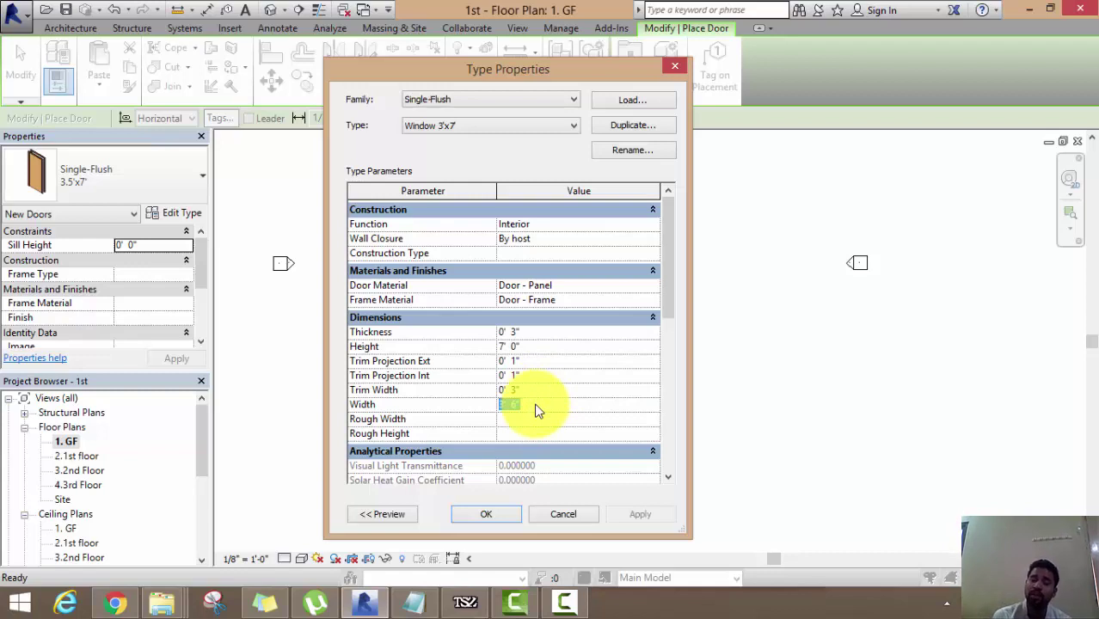
{"action": "type", "text": "3"}
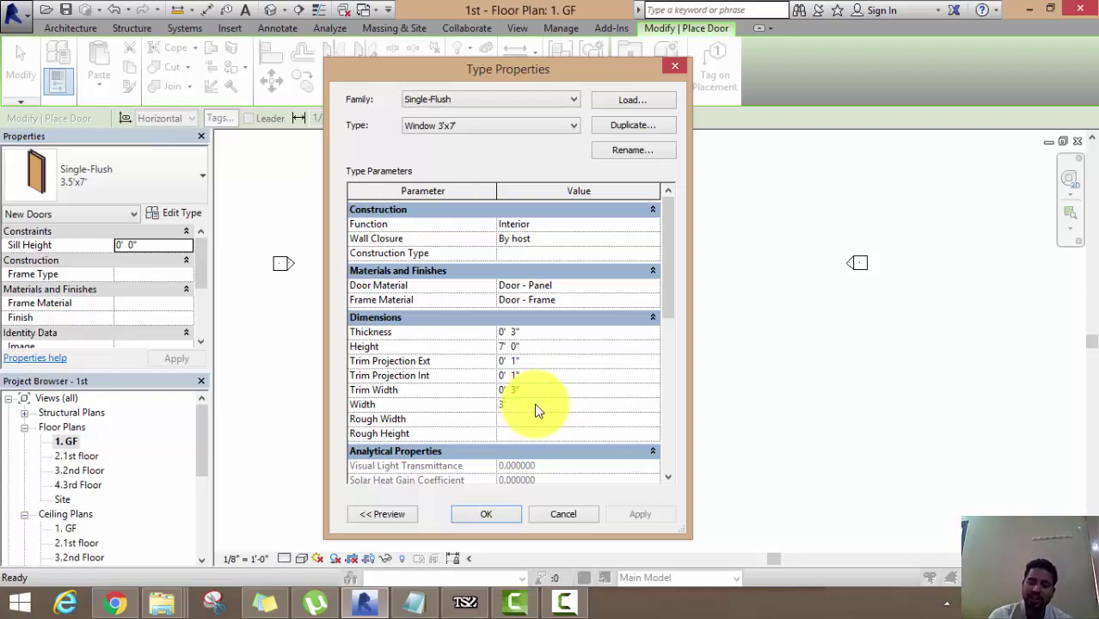
{"action": "key", "text": "Return"}
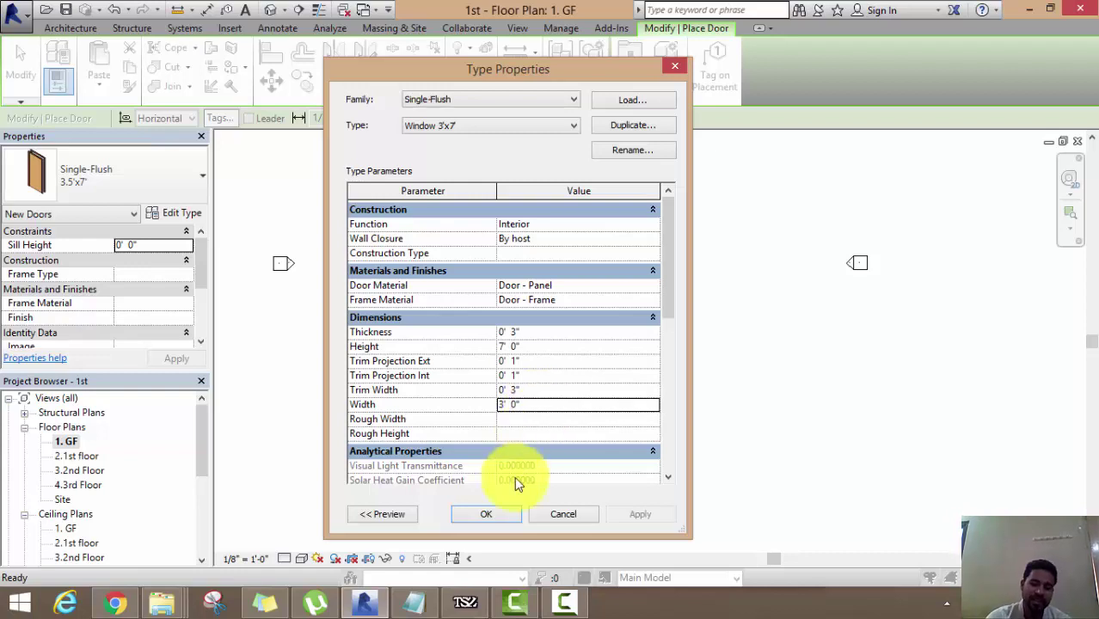
{"action": "left_click", "coordinate": [496, 509]}
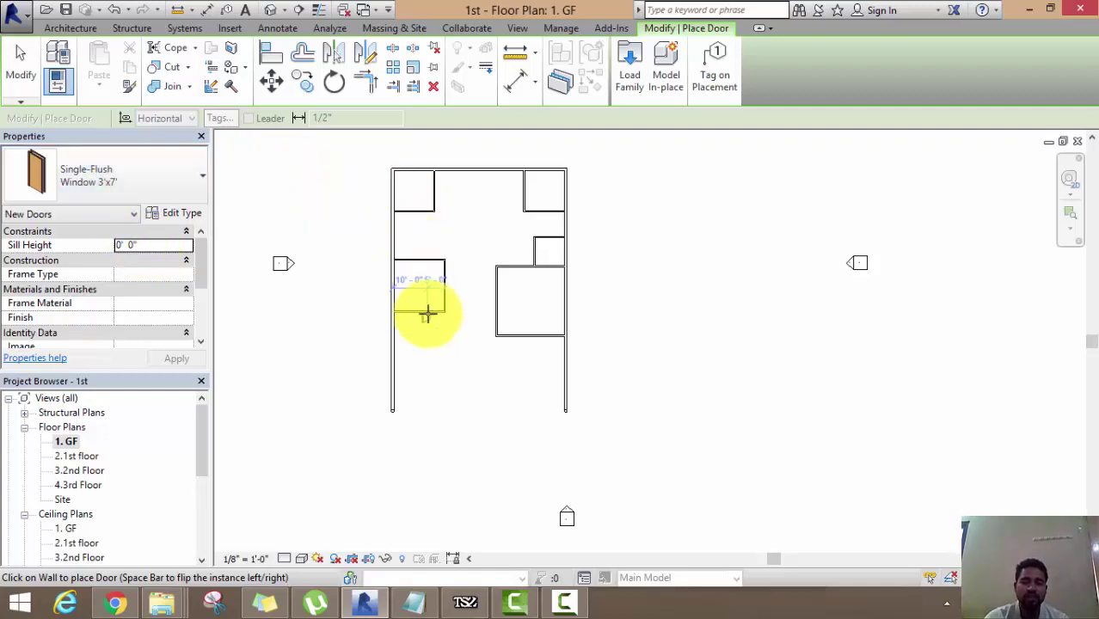
- Place Window 3'x7' doors in the left, right, small right-hand and horizontal walls, then end placement
{"action": "scroll", "coordinate": [427, 310], "scroll_direction": "up", "scroll_amount": 2}
{"action": "scroll", "coordinate": [443, 309], "scroll_direction": "up", "scroll_amount": 1}
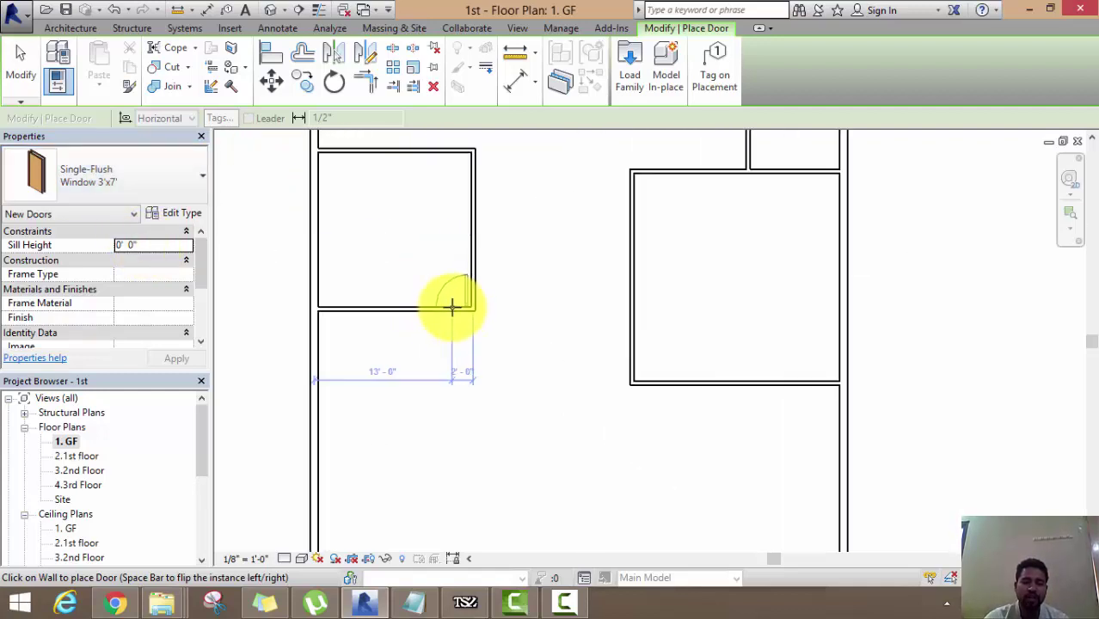
{"action": "left_click", "coordinate": [447, 302]}
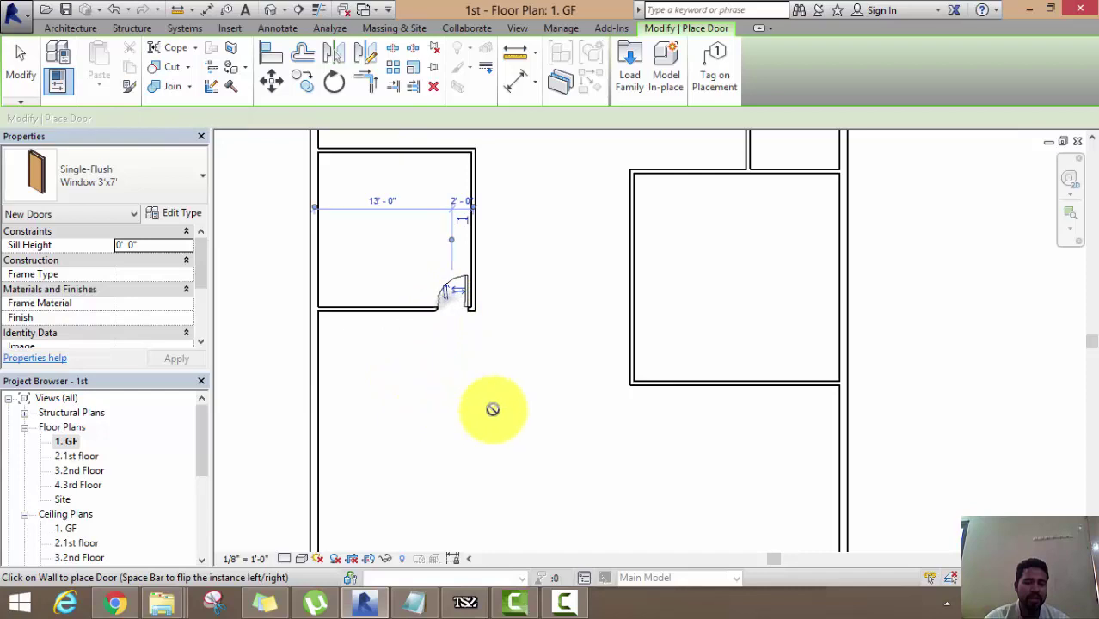
{"action": "left_click", "coordinate": [663, 383]}
{"action": "scroll", "coordinate": [671, 418], "scroll_direction": "down", "scroll_amount": 1}
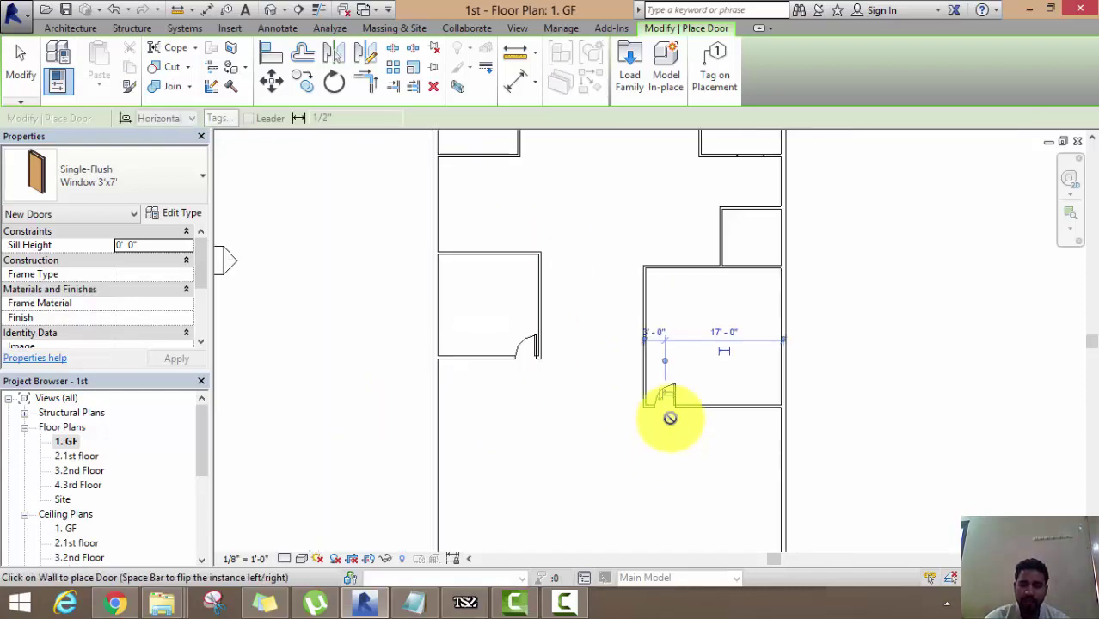
{"action": "left_click", "coordinate": [725, 223]}
{"action": "middle_click_drag", "start_coordinate": [674, 172], "coordinate": [674, 283]}
{"action": "scroll", "coordinate": [679, 267], "scroll_direction": "down", "scroll_amount": 1}
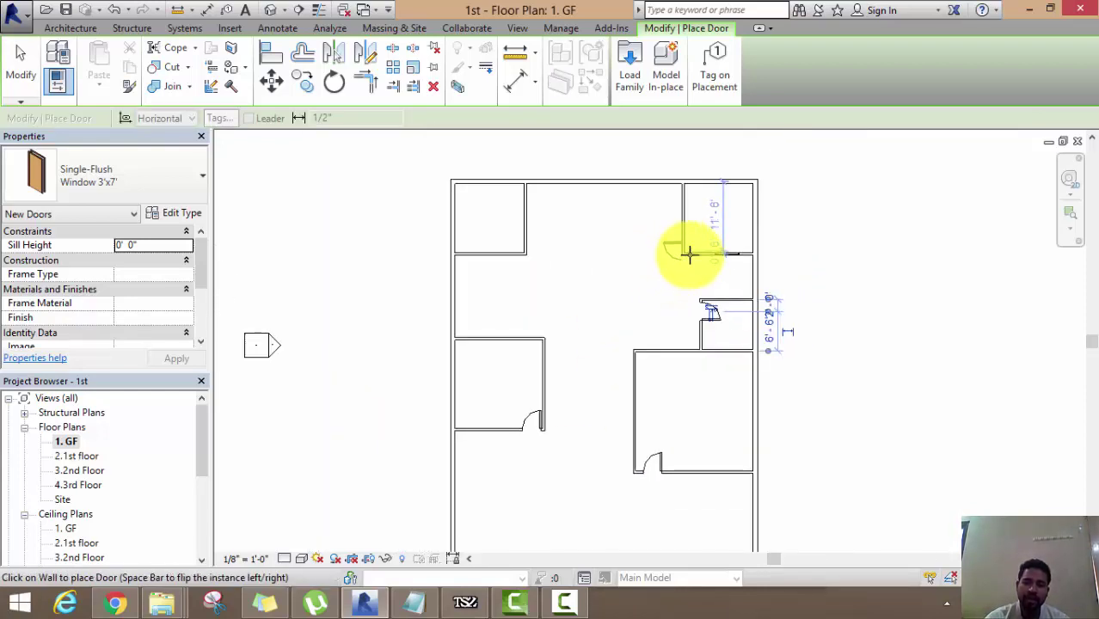
{"action": "left_click", "coordinate": [695, 254]}
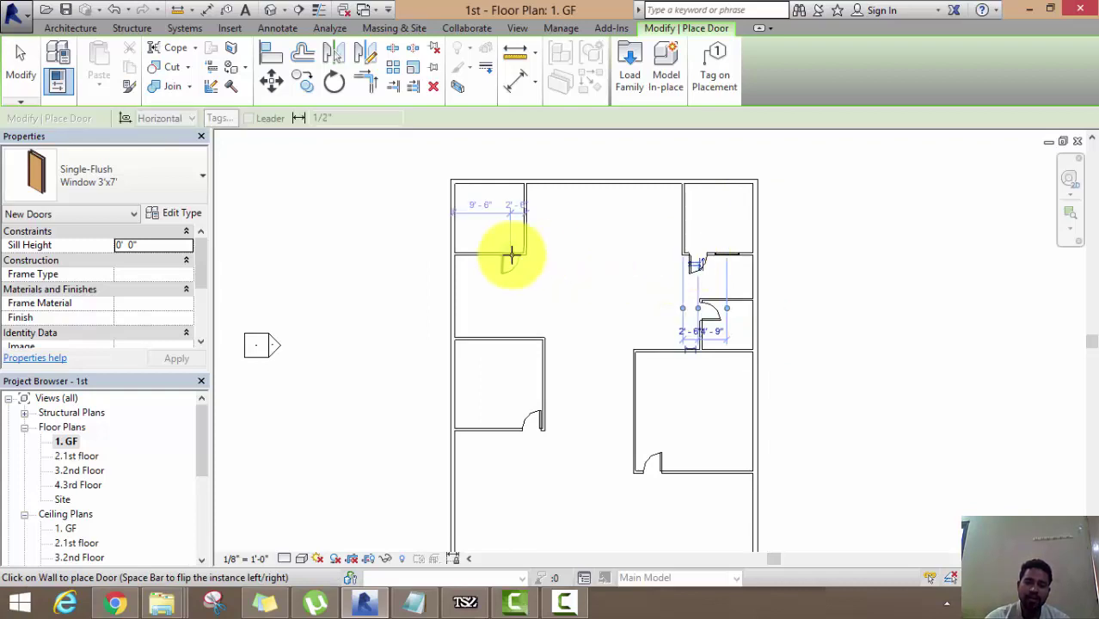
{"action": "right_click", "coordinate": [569, 205]}
{"action": "left_click", "coordinate": [601, 221]}
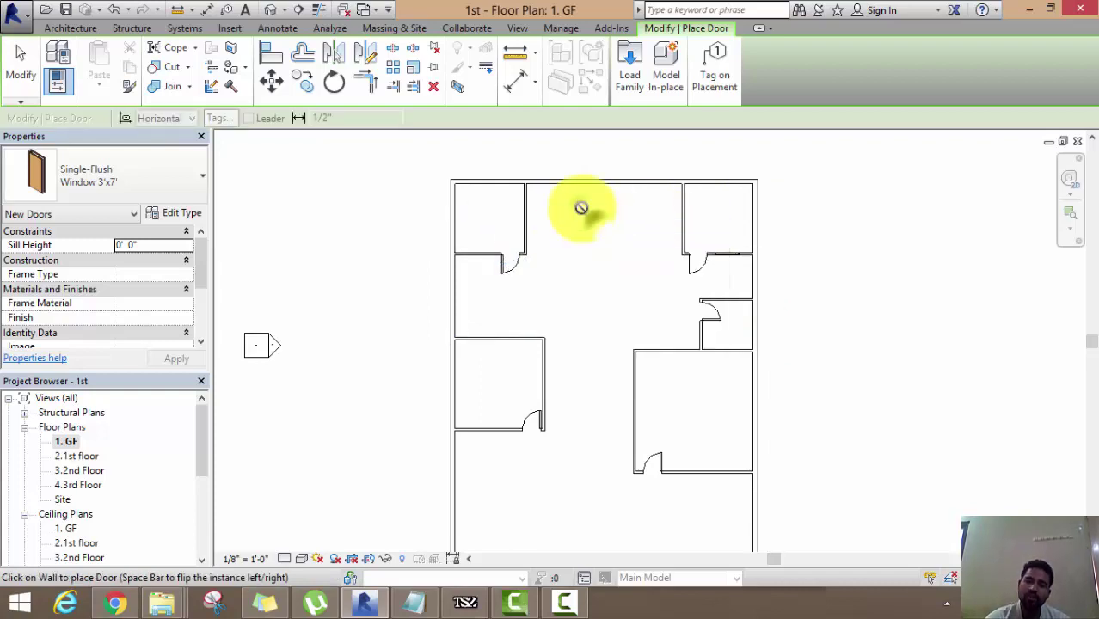
{"action": "right_click", "coordinate": [580, 210]}
{"action": "left_click", "coordinate": [602, 220]}
- Flip the newly placed door's swing so it opens into the upper room
{"action": "scroll", "coordinate": [516, 276], "scroll_direction": "up", "scroll_amount": 3}
{"action": "middle_click_drag", "start_coordinate": [533, 287], "coordinate": [551, 421]}
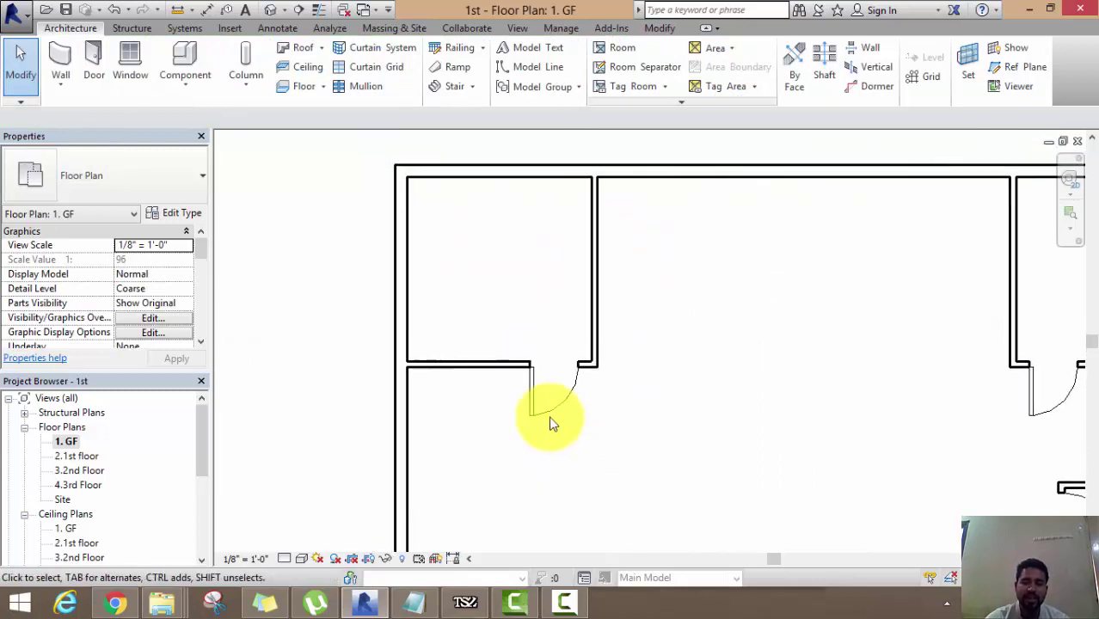
{"action": "left_click", "coordinate": [547, 407]}
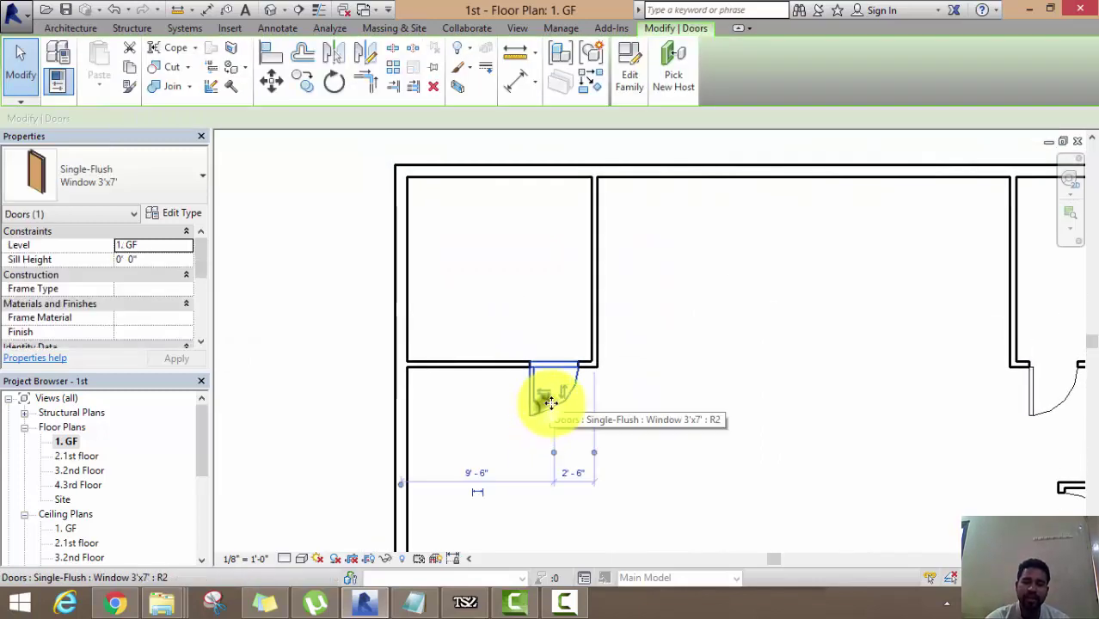
{"action": "left_click", "coordinate": [564, 393]}
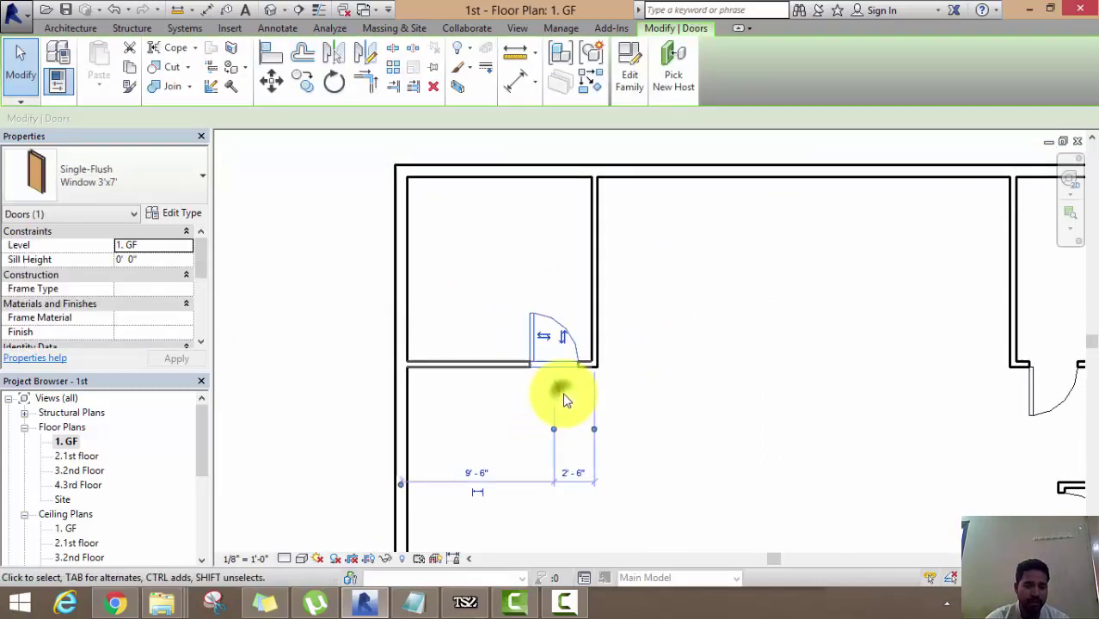
{"action": "left_click", "coordinate": [552, 344]}
{"action": "scroll", "coordinate": [662, 327], "scroll_direction": "down", "scroll_amount": 3}
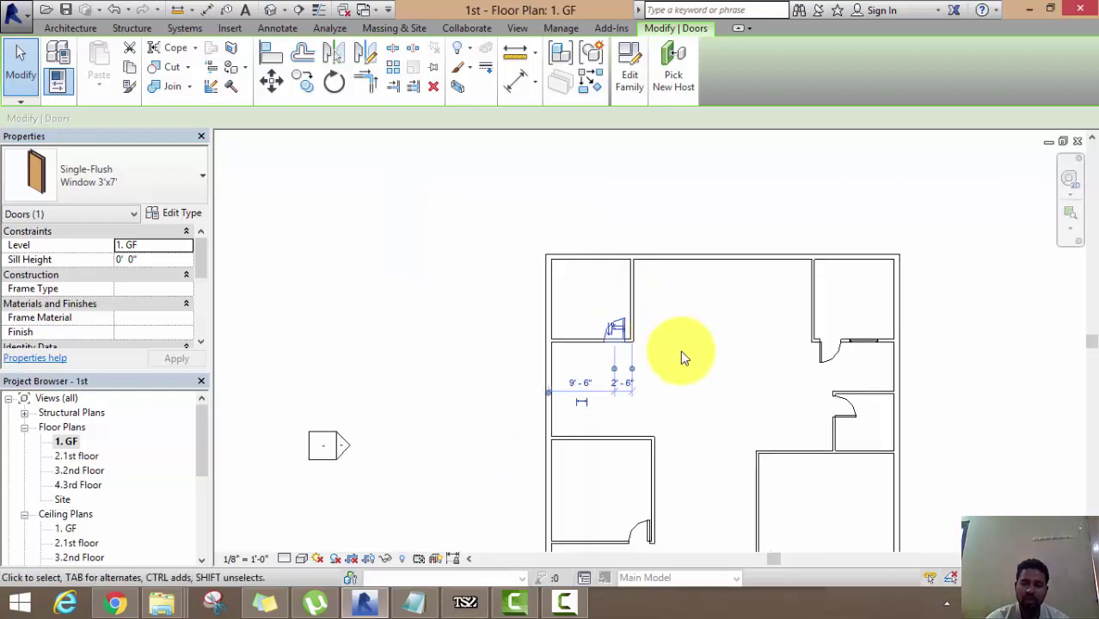
{"action": "middle_click_drag", "start_coordinate": [683, 356], "coordinate": [533, 310]}
- Flip the upper-right and lower-right doors so each swings into its room
{"action": "left_click", "coordinate": [680, 308]}
{"action": "scroll", "coordinate": [680, 308], "scroll_direction": "up", "scroll_amount": 1}
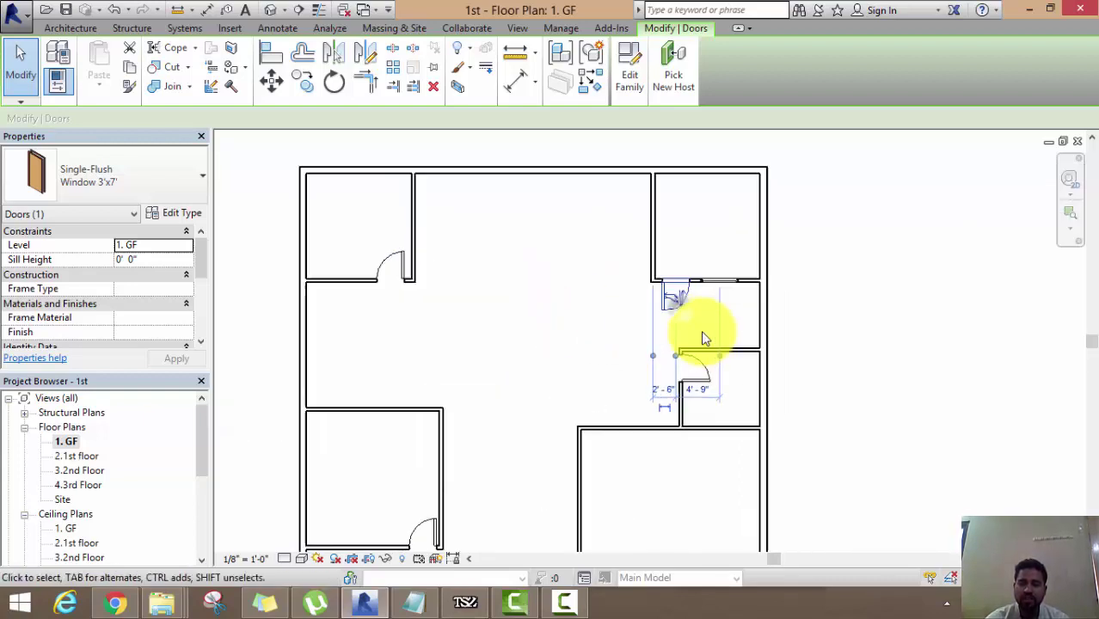
{"action": "scroll", "coordinate": [701, 330], "scroll_direction": "up", "scroll_amount": 2}
{"action": "left_click", "coordinate": [670, 277]}
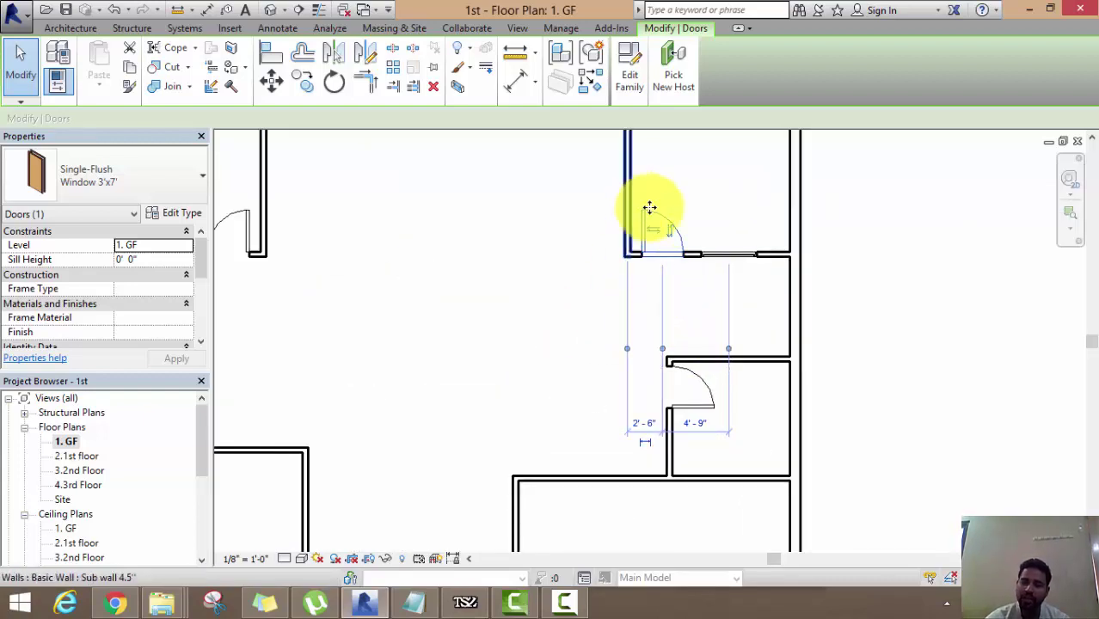
{"action": "scroll", "coordinate": [684, 326], "scroll_direction": "down", "scroll_amount": 2}
{"action": "left_click", "coordinate": [486, 347]}
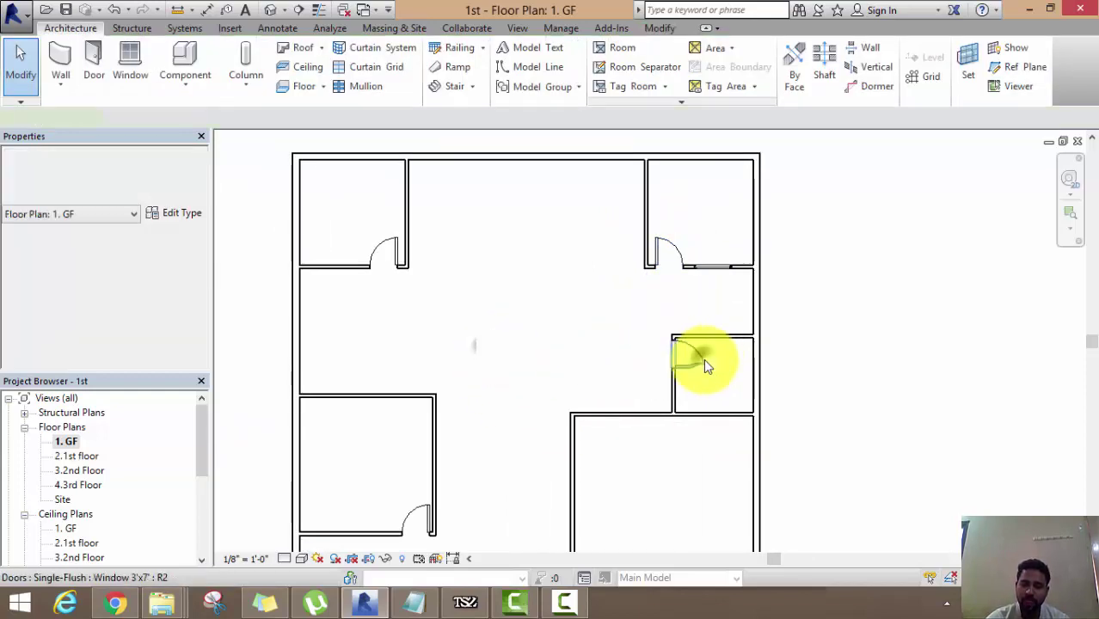
{"action": "left_click", "coordinate": [703, 358]}
{"action": "left_click", "coordinate": [689, 356]}
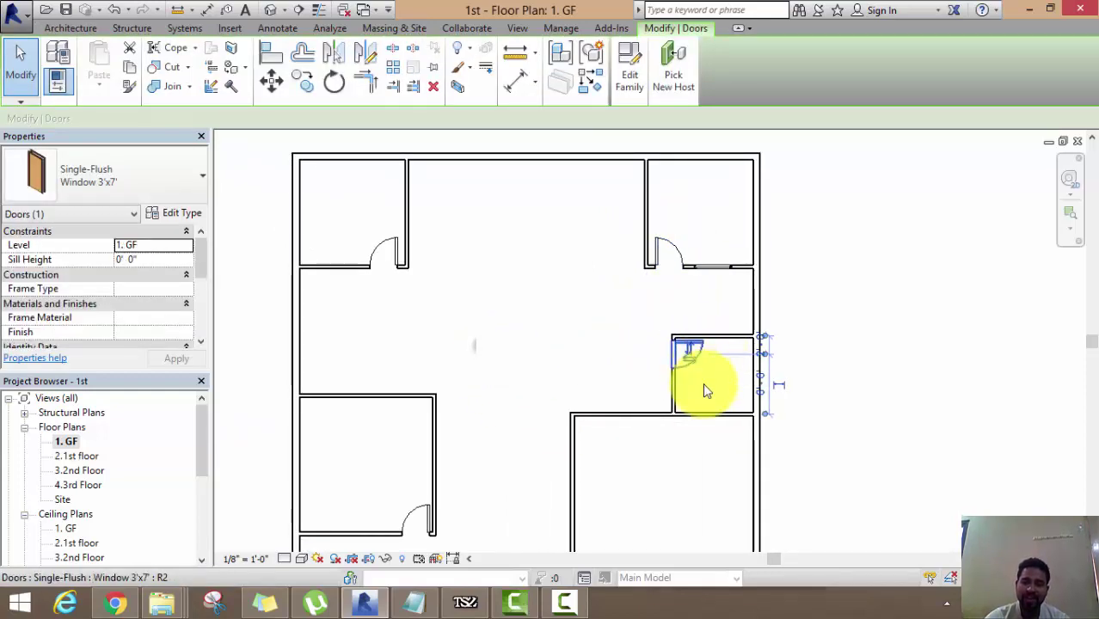
{"action": "middle_click_drag", "start_coordinate": [703, 384], "coordinate": [711, 314]}
{"action": "scroll", "coordinate": [775, 280], "scroll_direction": "up", "scroll_amount": 3}
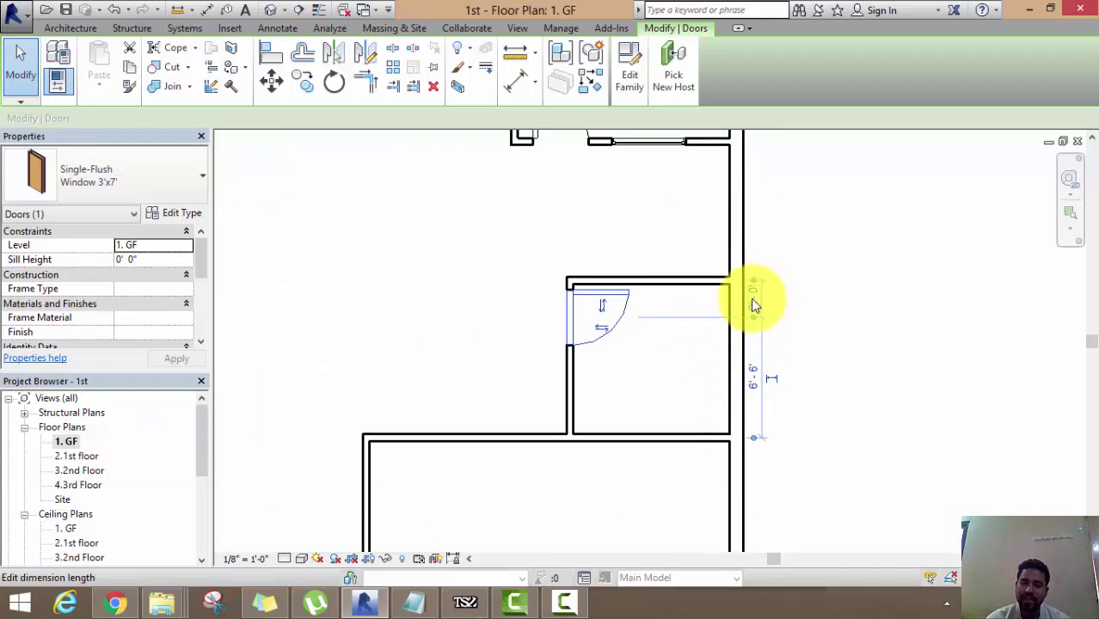
- Set the small right-hand room's door 3' from the wall corner
{"action": "left_click", "coordinate": [751, 298]}
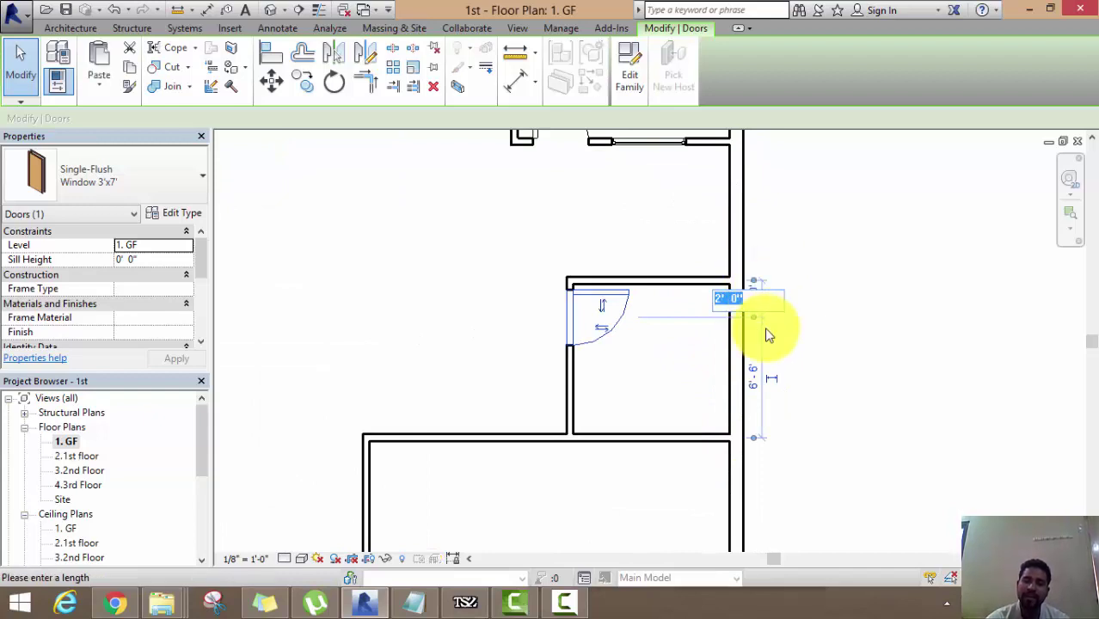
{"action": "type", "text": "3"}
{"action": "key", "text": "Return"}
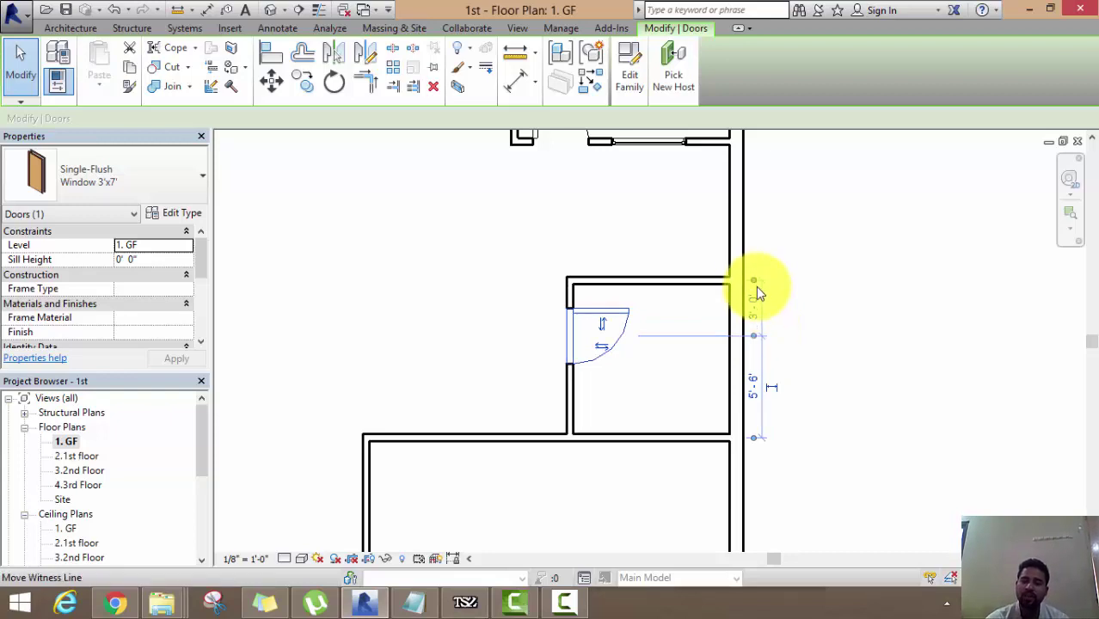
{"action": "left_click", "coordinate": [841, 295]}
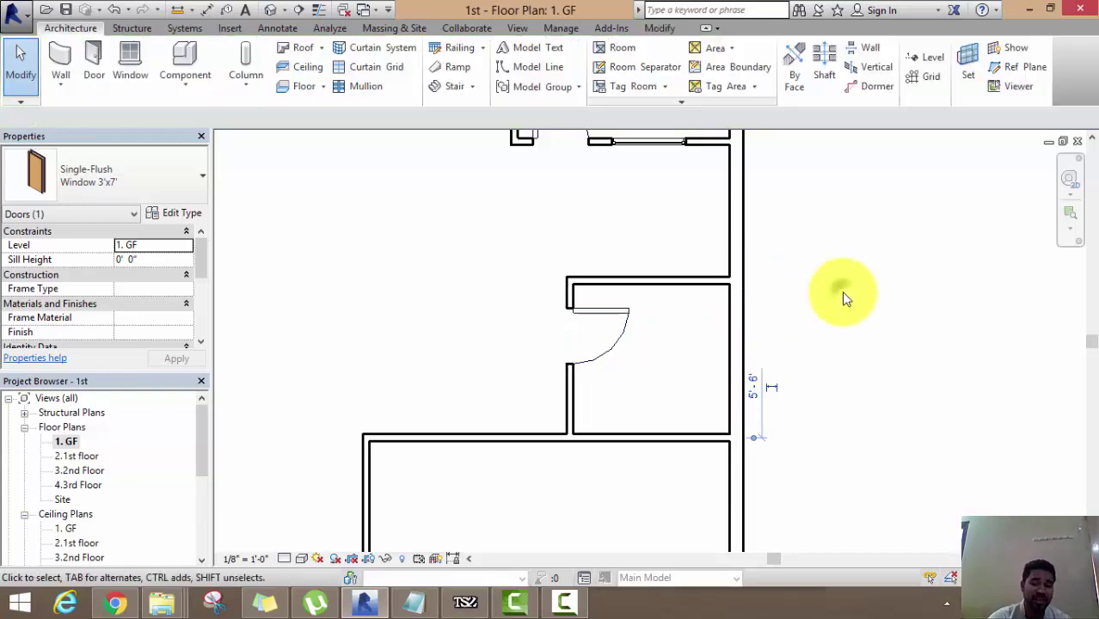
{"action": "scroll", "coordinate": [841, 301], "scroll_direction": "down", "scroll_amount": 3}
{"action": "mouse_move", "coordinate": [841, 311]}
{"action": "middle_mouse_down"}
{"action": "mouse_move", "coordinate": [843, 389]}
{"action": "mouse_move", "coordinate": [809, 325]}
{"action": "middle_mouse_up"}
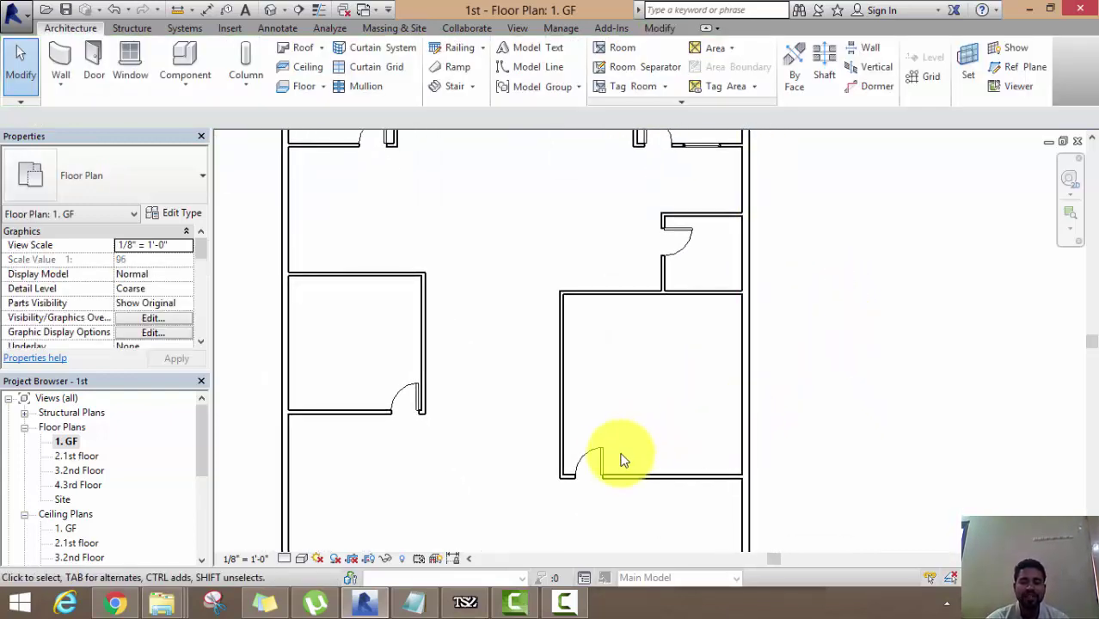
- Flip the lower-right room's door to swing into the room
{"action": "left_click", "coordinate": [596, 469]}
{"action": "left_click", "coordinate": [592, 456]}
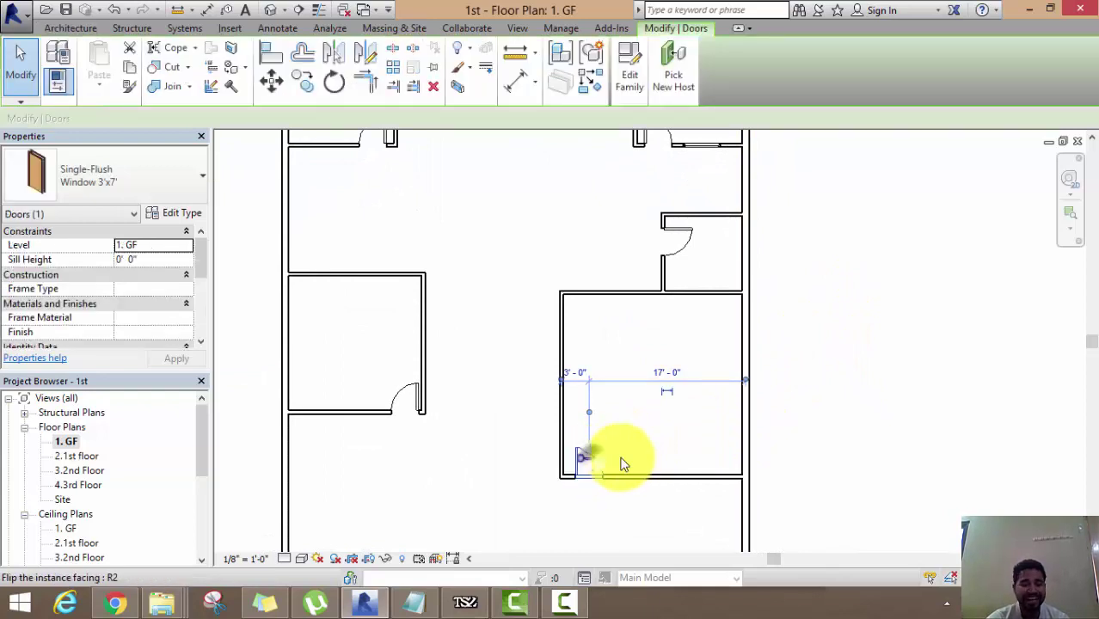
{"action": "left_click", "coordinate": [656, 442]}
{"action": "scroll", "coordinate": [456, 334], "scroll_direction": "down", "scroll_amount": 2}
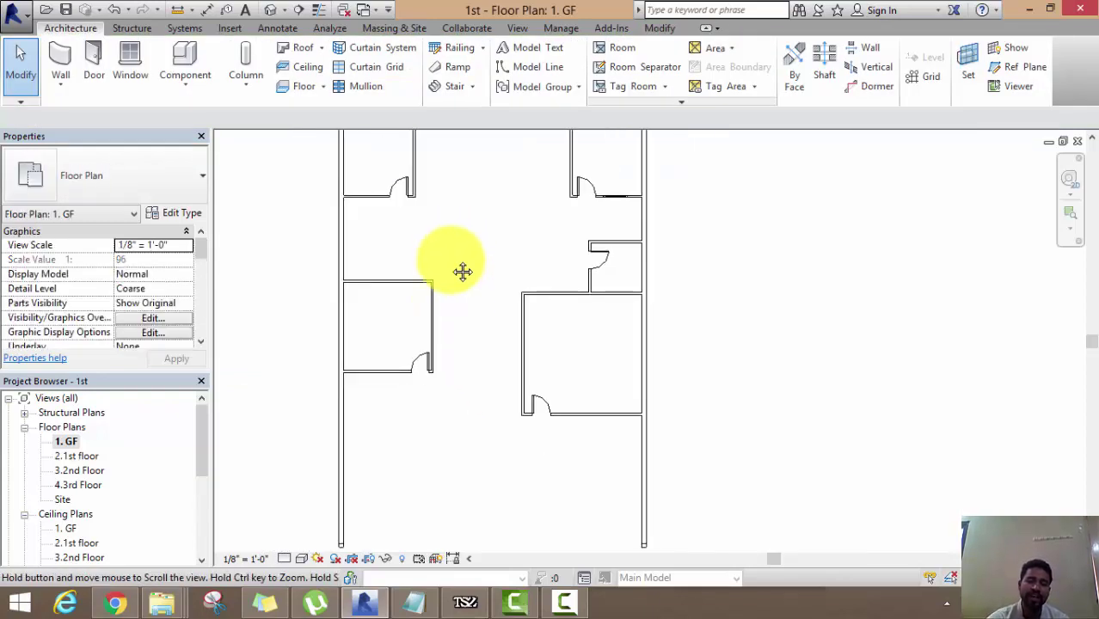
{"action": "middle_click_drag", "start_coordinate": [461, 270], "coordinate": [462, 292]}
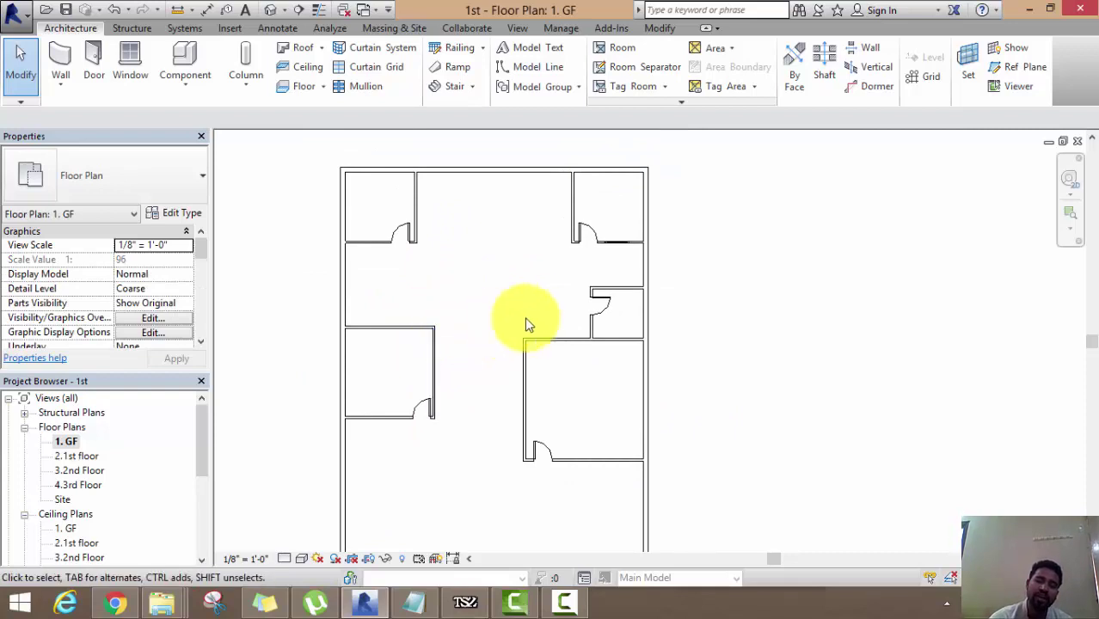
- Duplicate the Fixed 4'x4' window type as Window 4'x4', retrying after a name conflict
{"action": "left_click", "coordinate": [133, 61]}
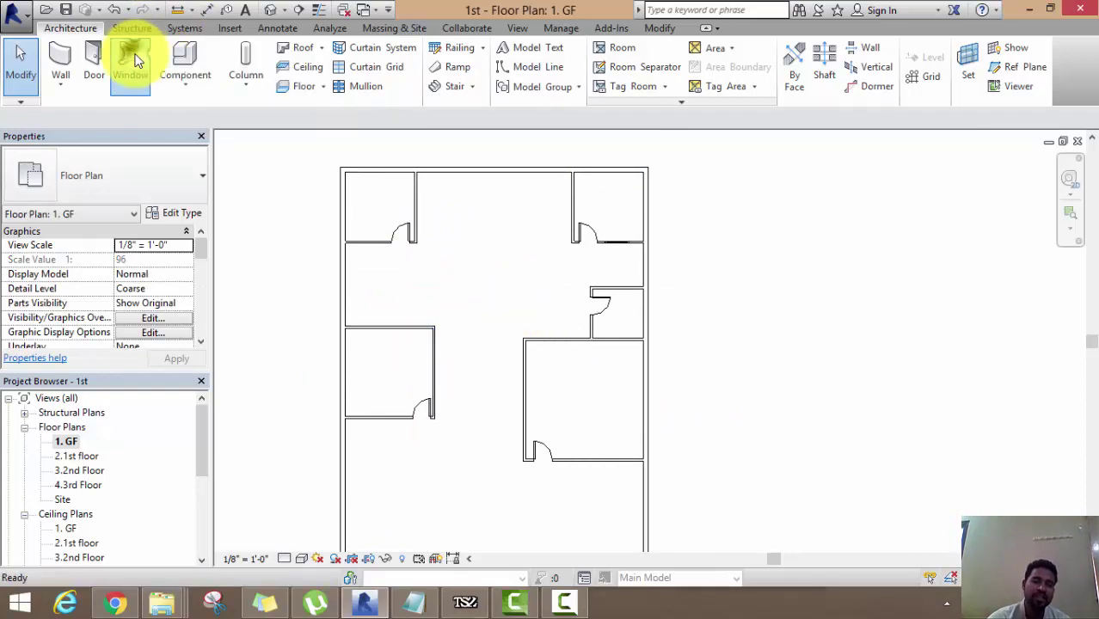
{"action": "left_click", "coordinate": [176, 214]}
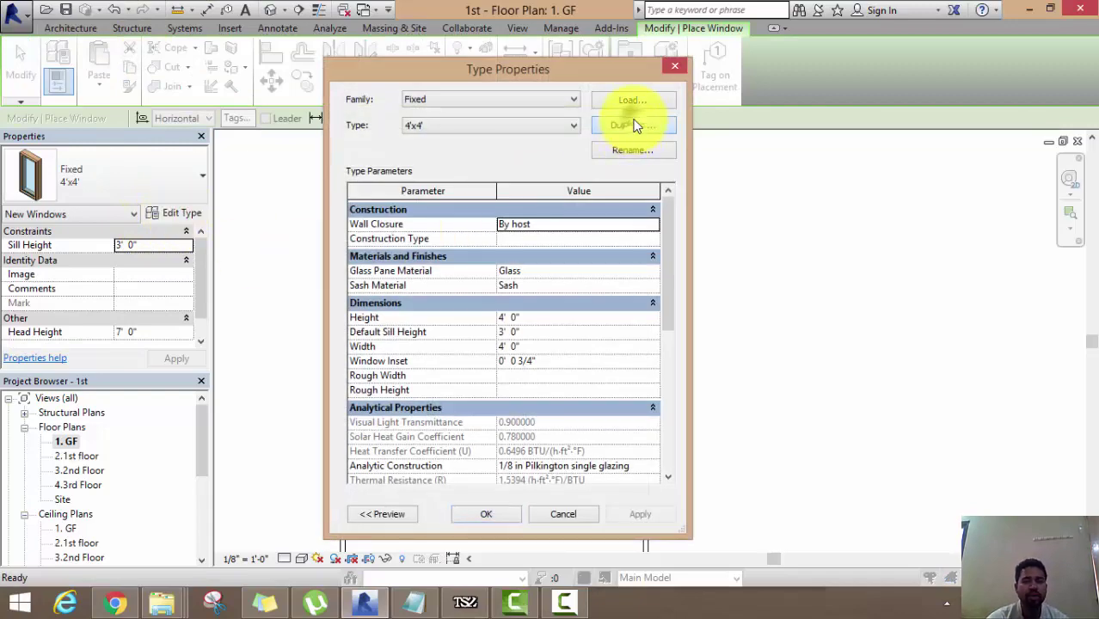
{"action": "left_click", "coordinate": [632, 125]}
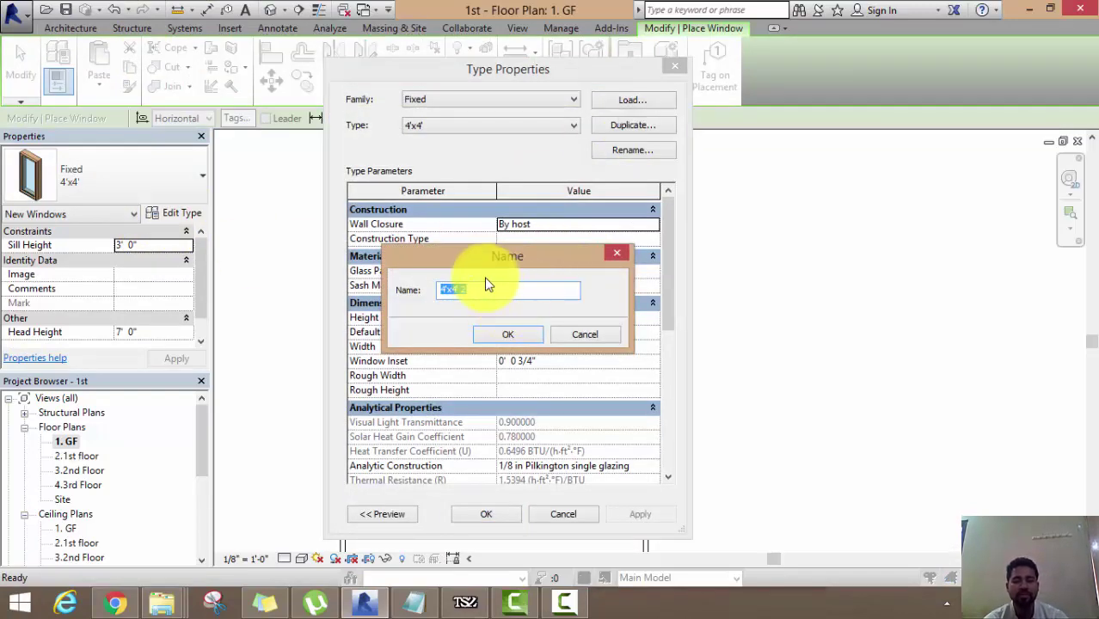
{"action": "left_click", "coordinate": [462, 293]}
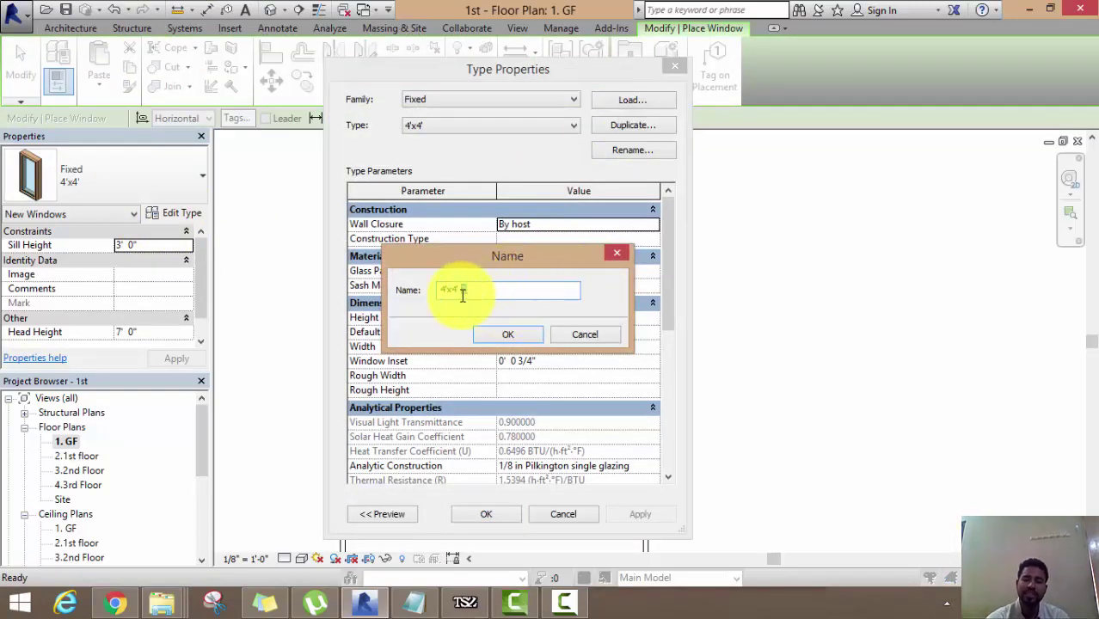
{"action": "left_click", "coordinate": [503, 340]}
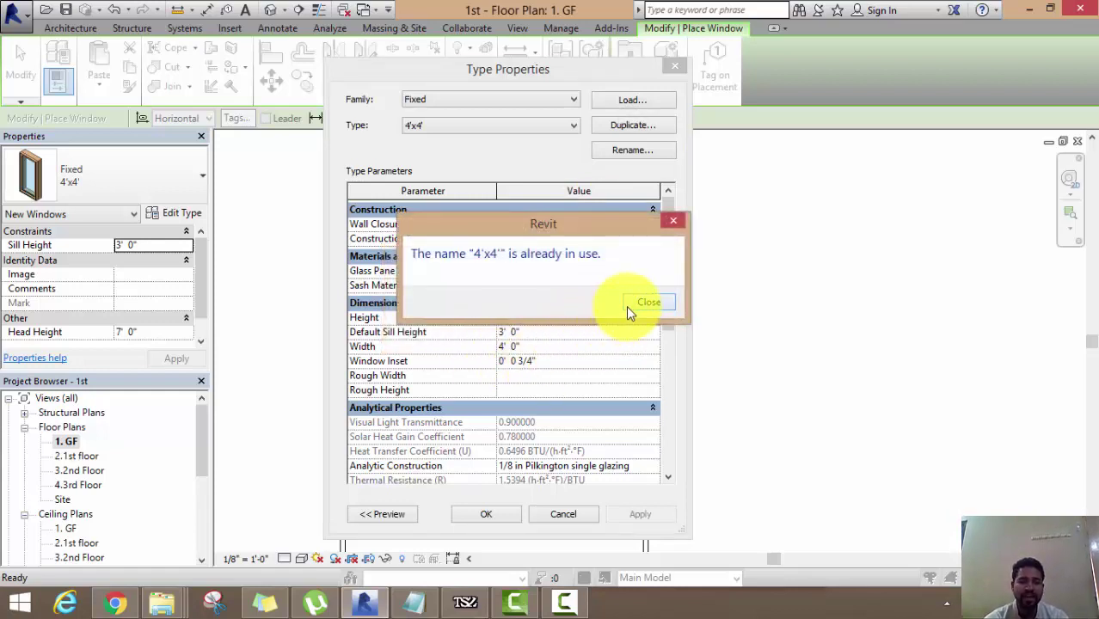
{"action": "left_click", "coordinate": [639, 307]}
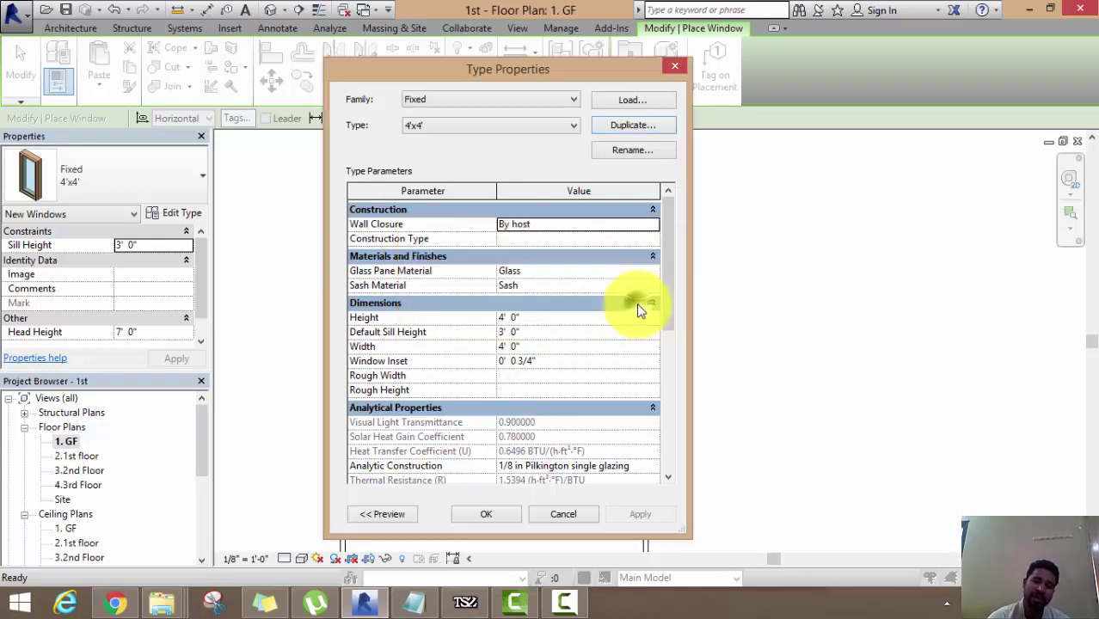
{"action": "left_click", "coordinate": [652, 125]}
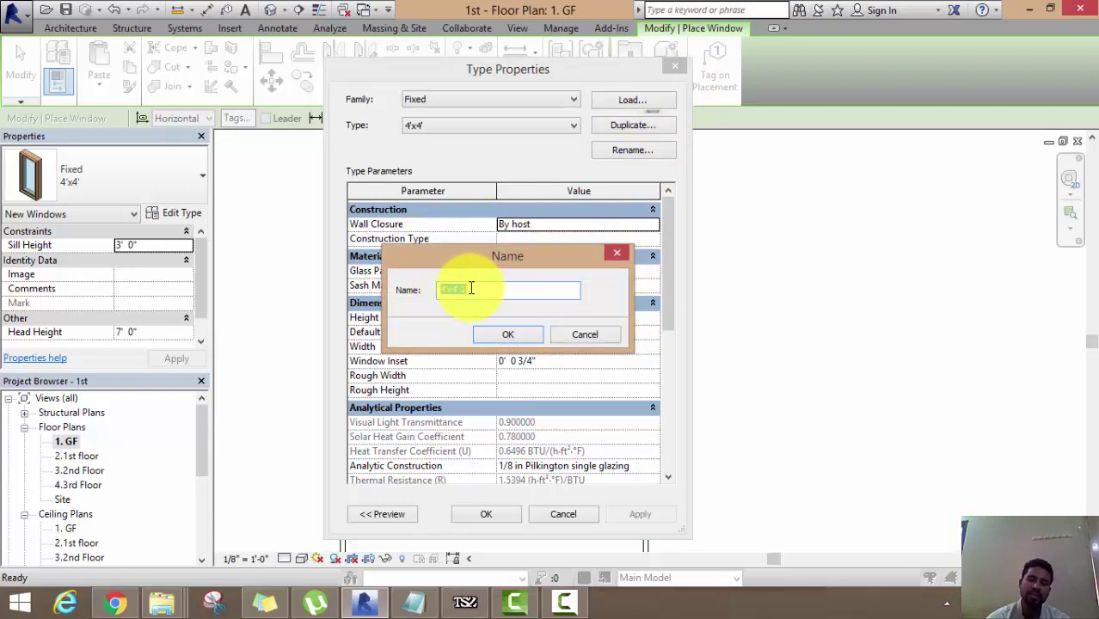
{"action": "left_click", "coordinate": [457, 288]}
{"action": "type", "text": "Window"}
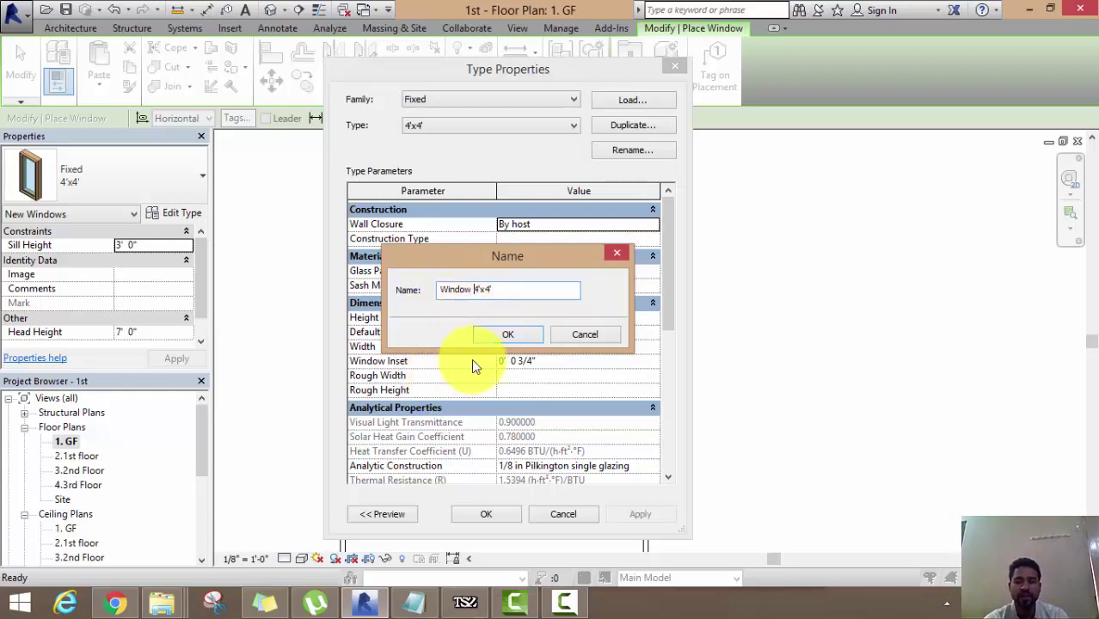
{"action": "left_click", "coordinate": [493, 336]}
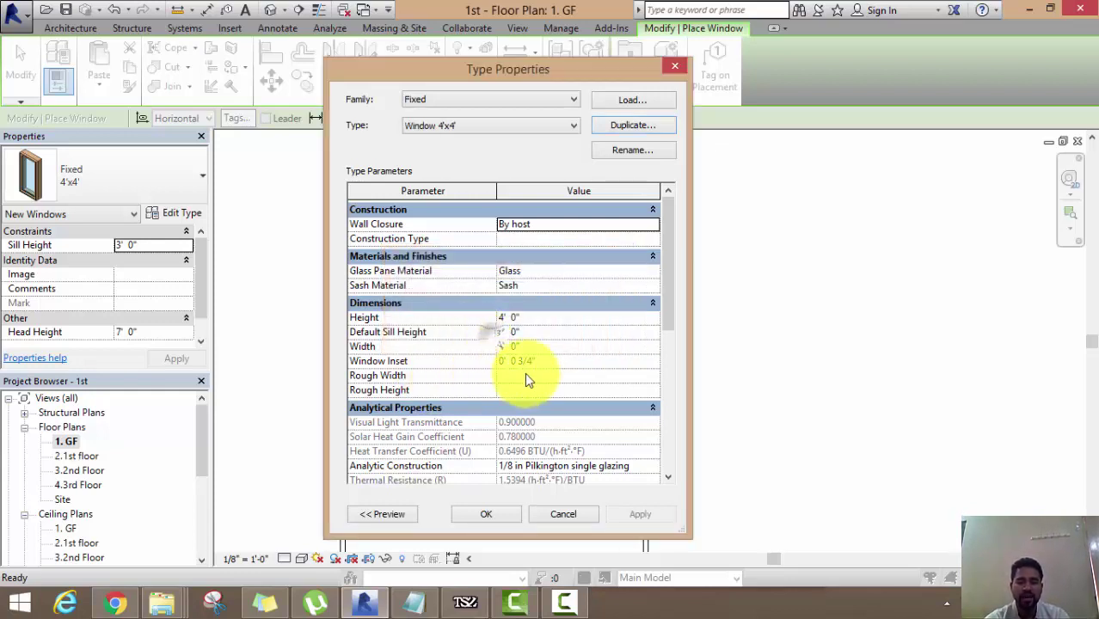
- Set the Window 4'x4' type to 4' 0" high and 4' 0" wide with a 3' 0" sill height
{"action": "left_click", "coordinate": [549, 320]}
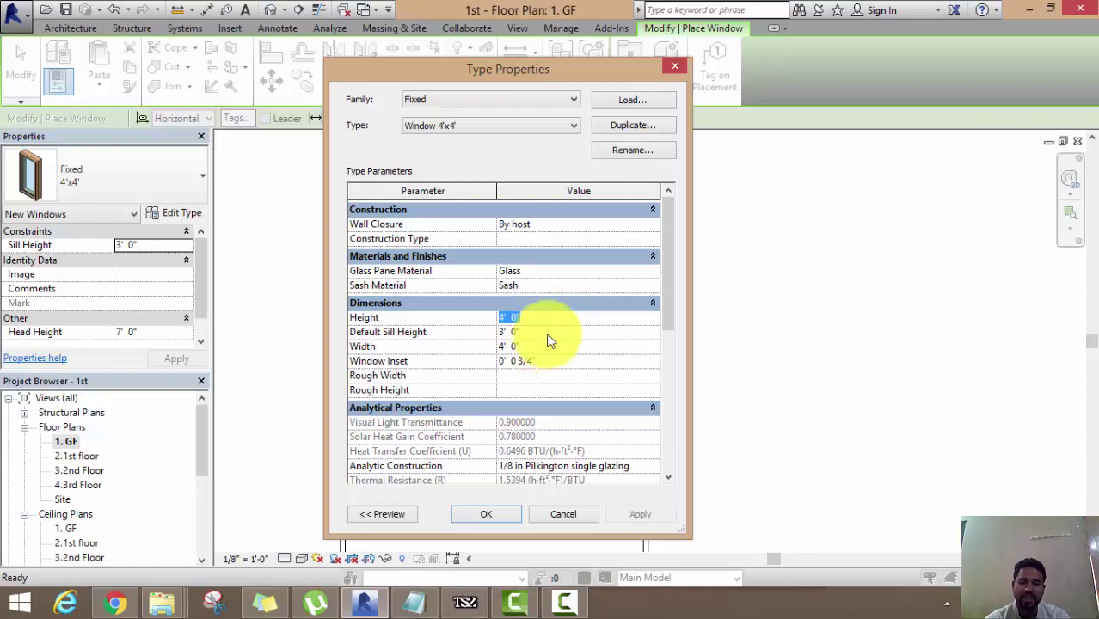
{"action": "left_click", "coordinate": [546, 332]}
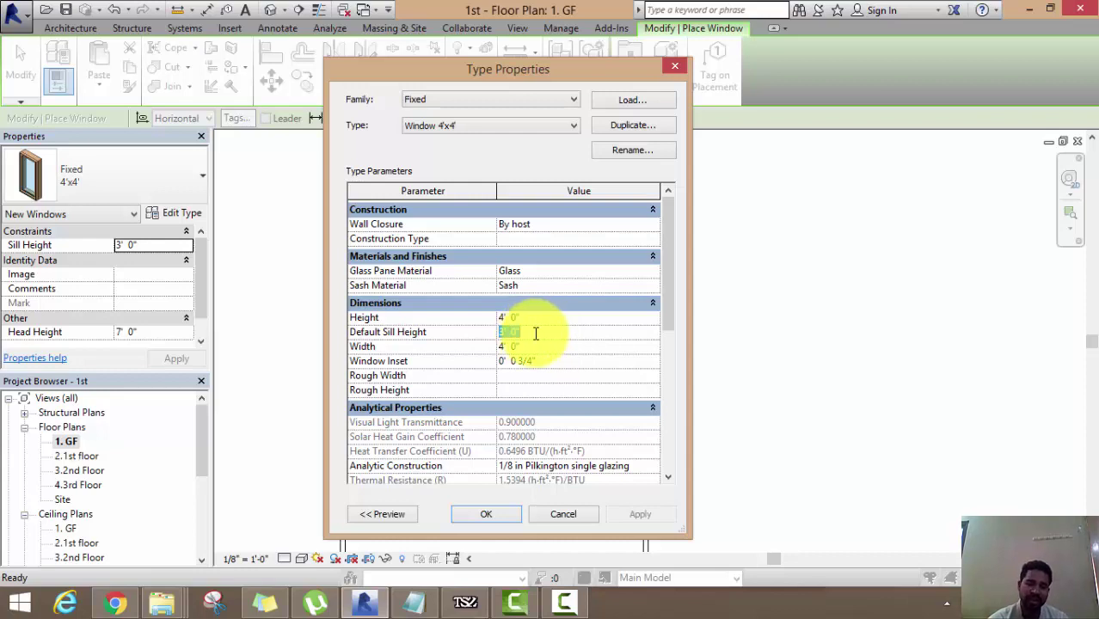
{"action": "left_click", "coordinate": [546, 345]}
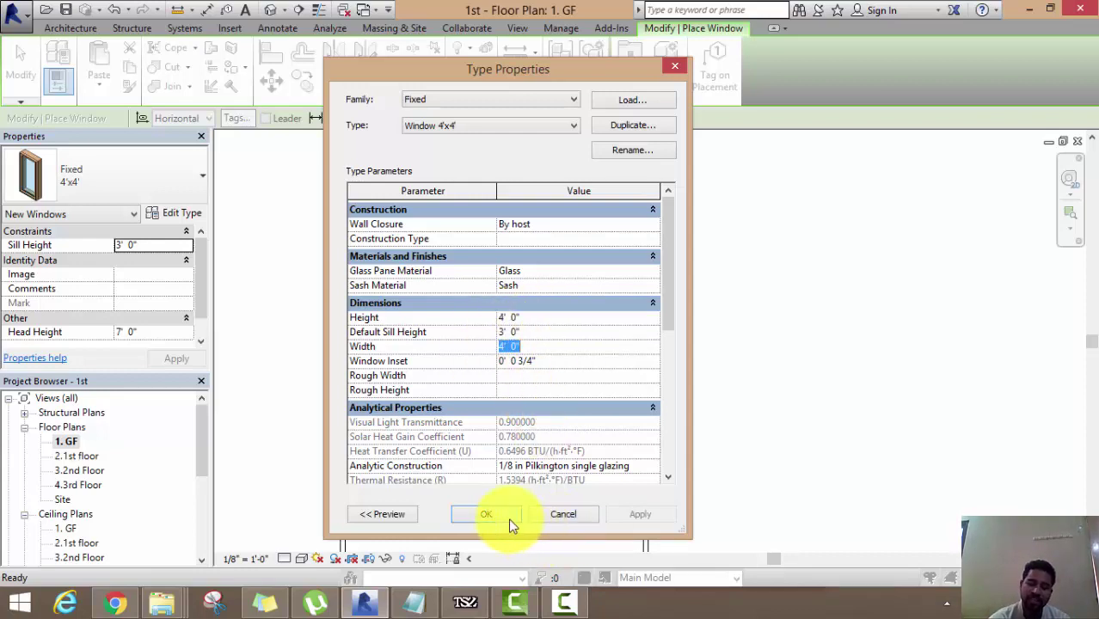
{"action": "left_click", "coordinate": [487, 515]}
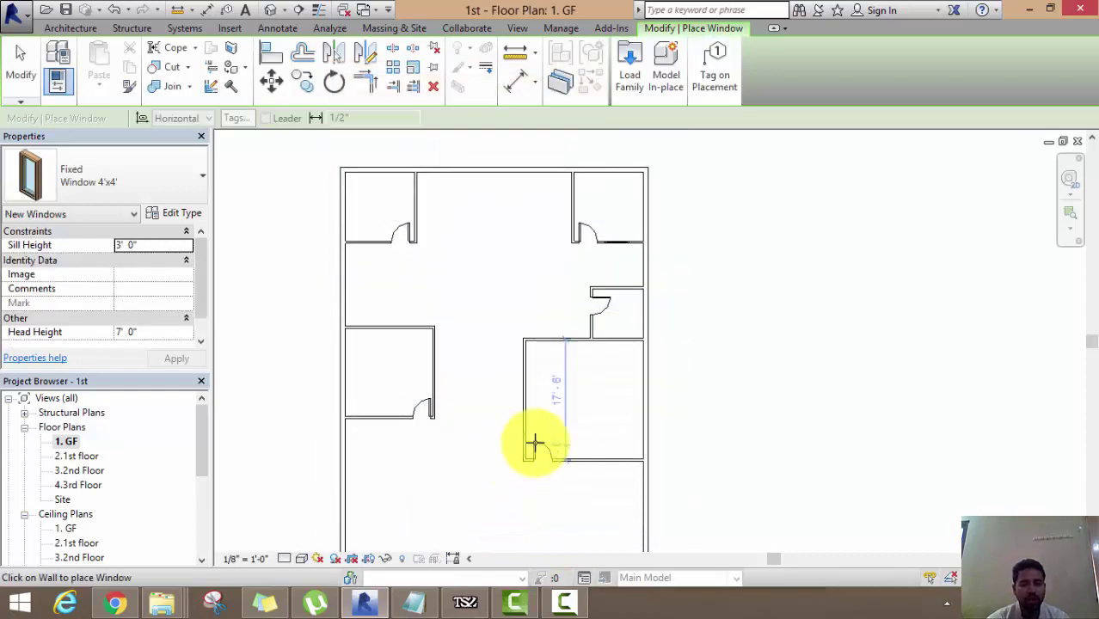
- Place Window 4'x4' windows in the lower-left, upper-left and right rooms' walls, then cancel placement
{"action": "scroll", "coordinate": [585, 462], "scroll_direction": "up", "scroll_amount": 3}
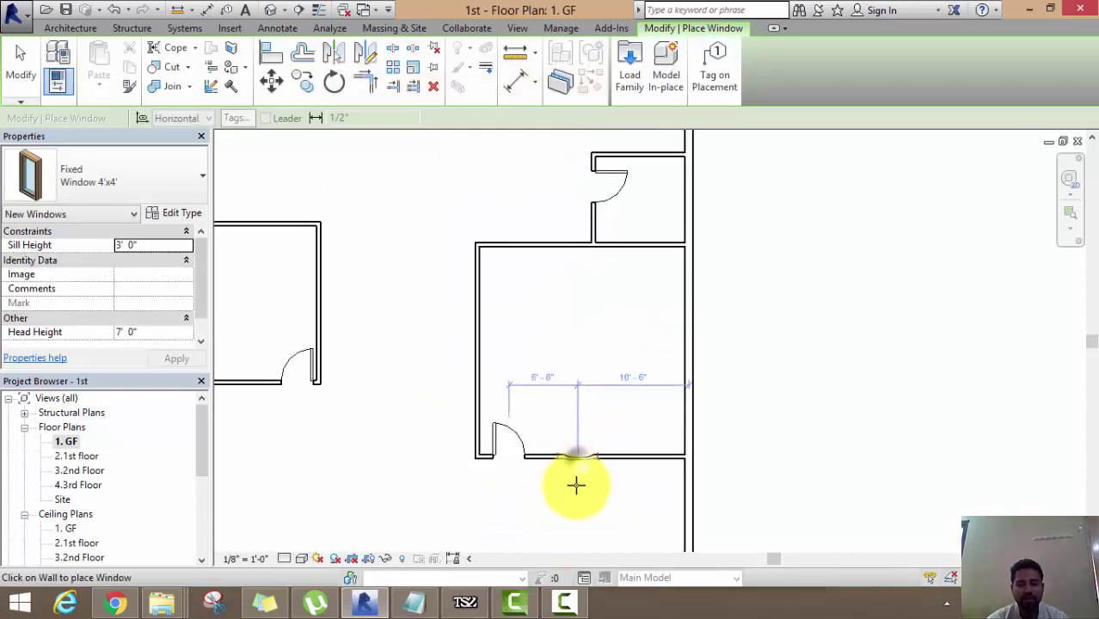
{"action": "scroll", "coordinate": [578, 486], "scroll_direction": "down", "scroll_amount": 3}
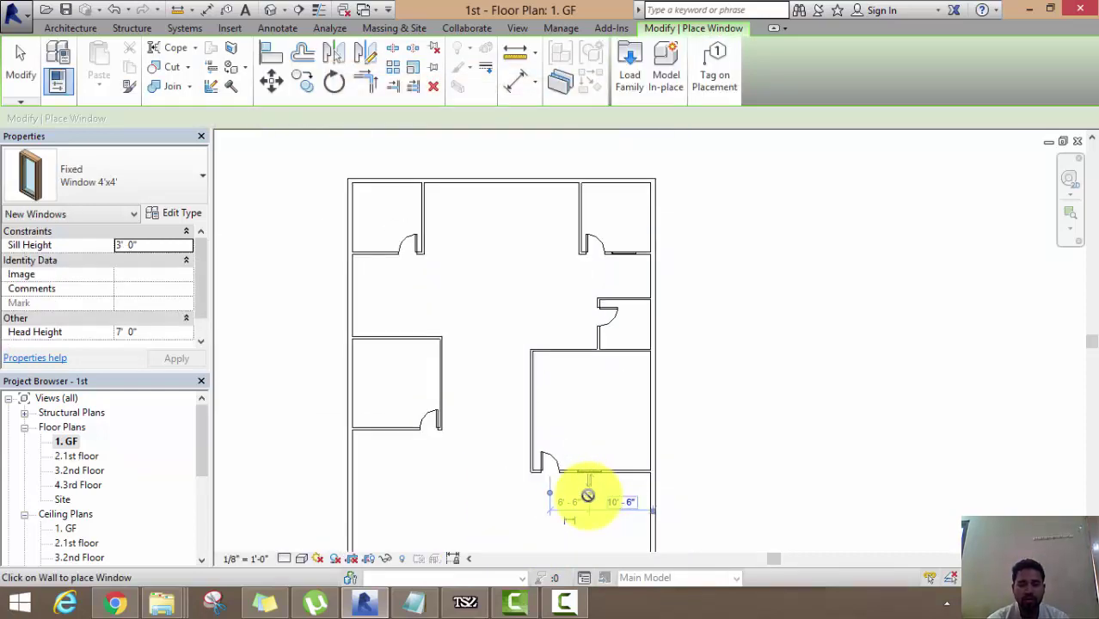
{"action": "left_click", "coordinate": [400, 427]}
{"action": "left_click", "coordinate": [378, 255]}
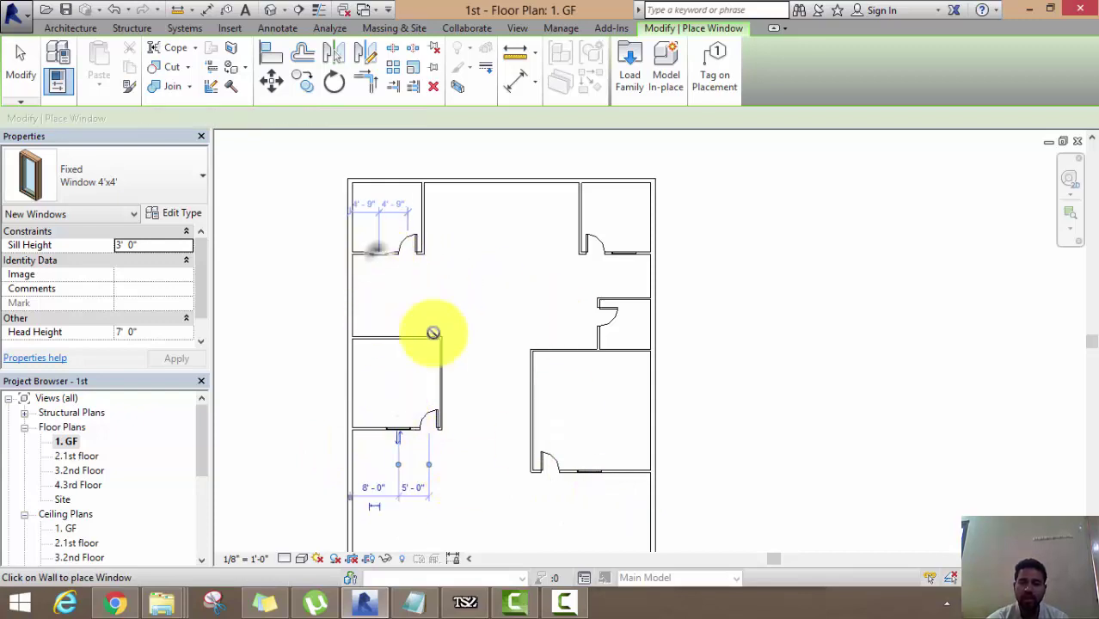
{"action": "middle_click_drag", "start_coordinate": [578, 317], "coordinate": [593, 216]}
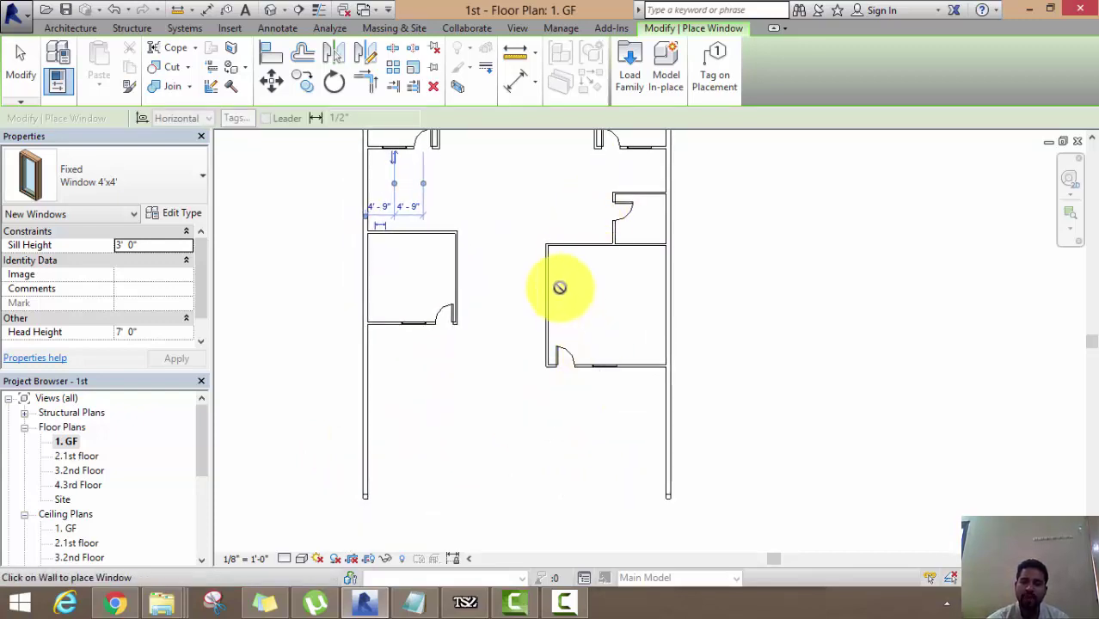
{"action": "left_click", "coordinate": [570, 246]}
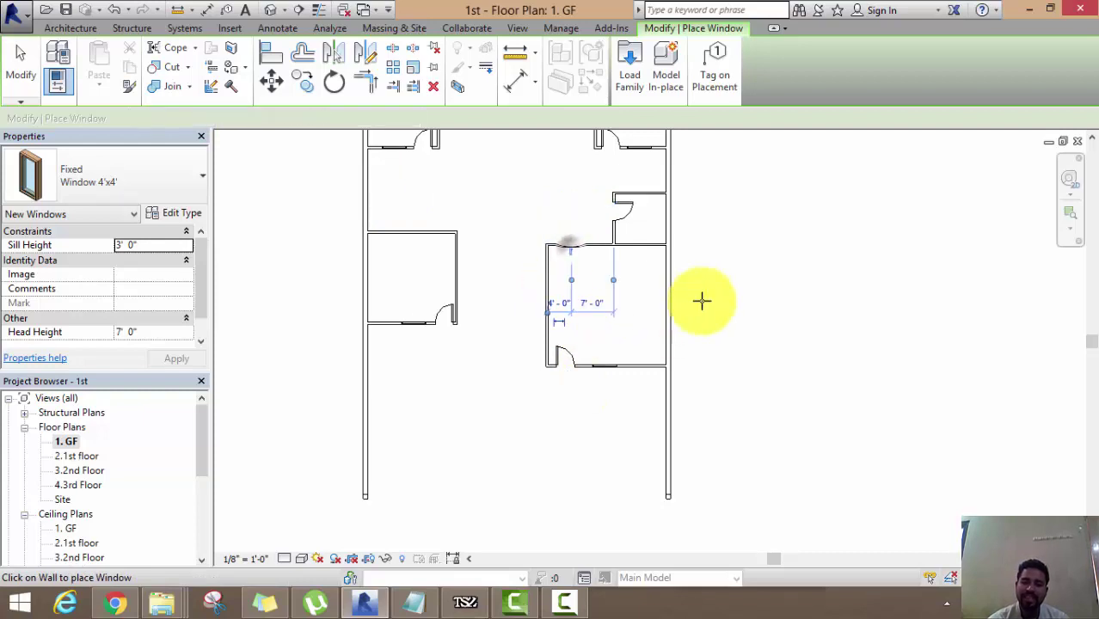
{"action": "right_click", "coordinate": [738, 240]}
{"action": "left_click", "coordinate": [767, 256]}
{"action": "right_click", "coordinate": [750, 247]}
{"action": "left_click", "coordinate": [774, 256]}
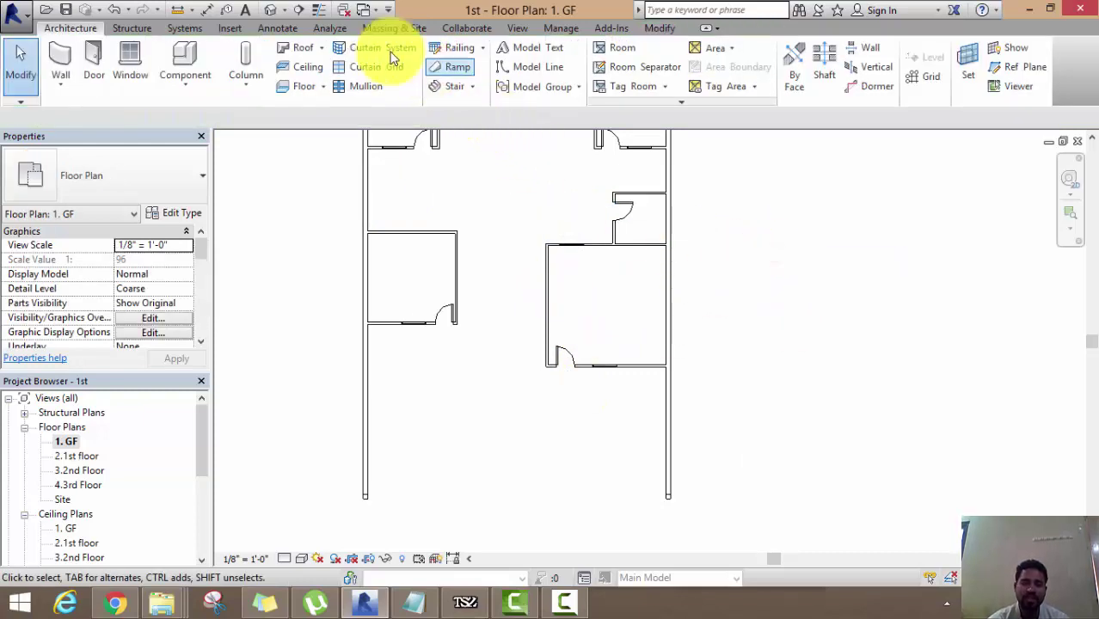
{"action": "left_click", "coordinate": [517, 27]}
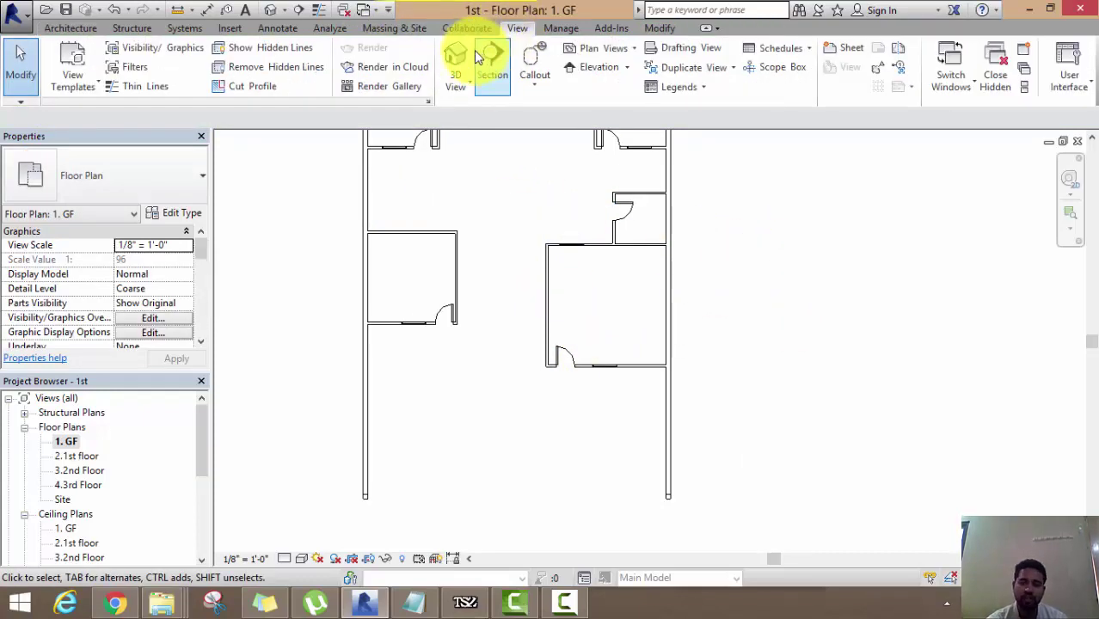
- Open the default 3D view and orbit and zoom to inspect the room doors and 4'x4' windows
{"action": "left_click", "coordinate": [463, 53]}
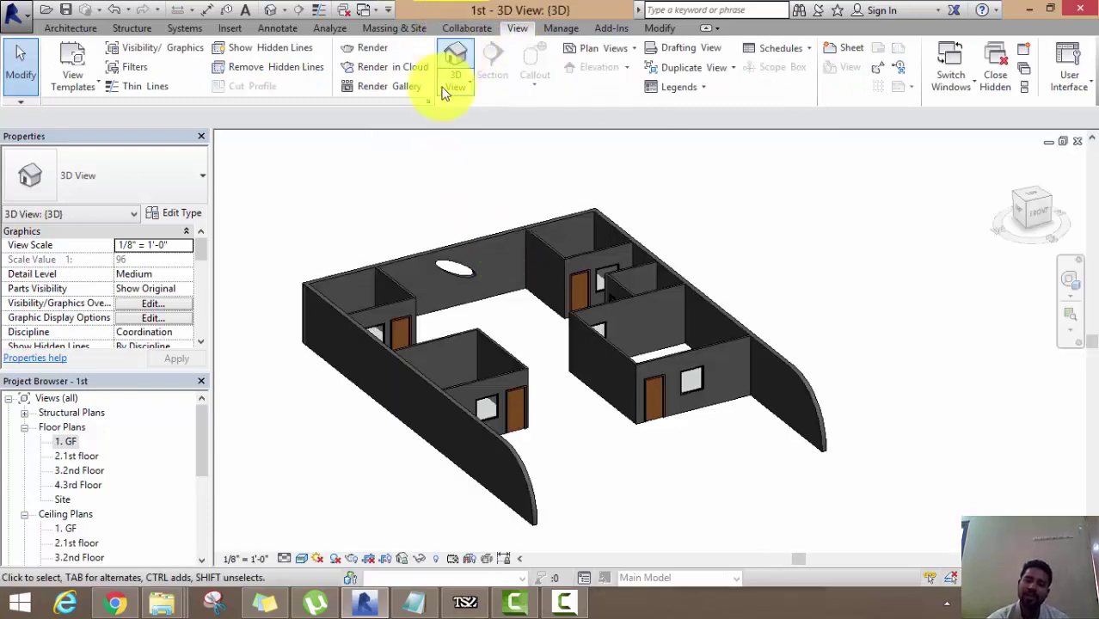
{"action": "scroll", "coordinate": [499, 430], "scroll_direction": "up", "scroll_amount": 1}
{"action": "scroll", "coordinate": [522, 435], "scroll_direction": "up", "scroll_amount": 2}
{"action": "scroll", "coordinate": [502, 407], "scroll_direction": "up", "scroll_amount": 2}
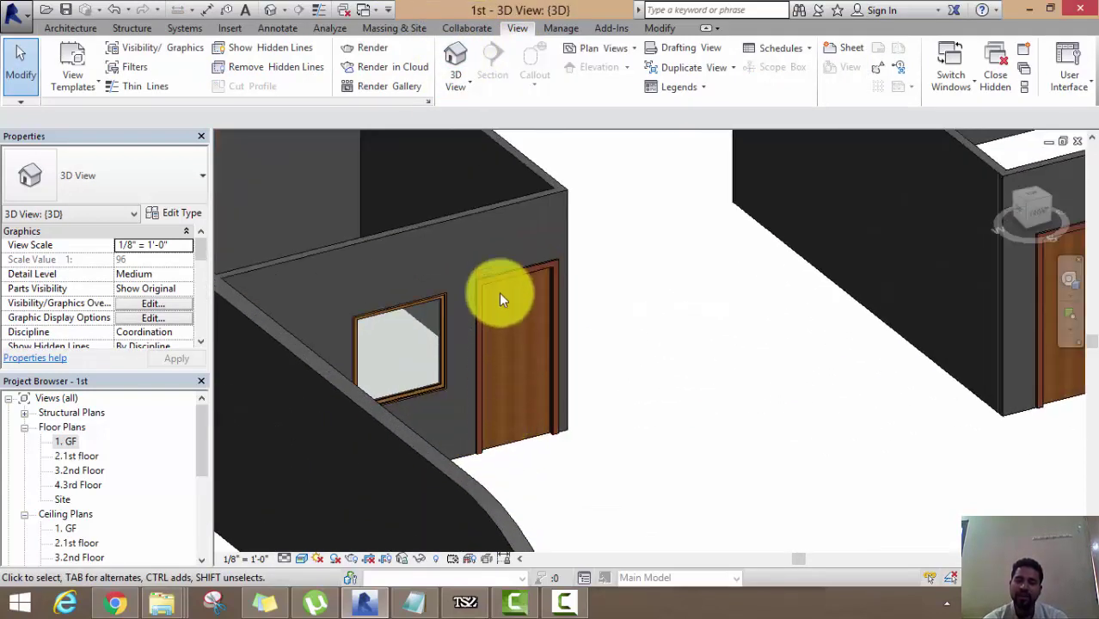
{"action": "scroll", "coordinate": [687, 356], "scroll_direction": "down", "scroll_amount": 1}
{"action": "scroll", "coordinate": [761, 368], "scroll_direction": "down", "scroll_amount": 2}
{"action": "scroll", "coordinate": [582, 434], "scroll_direction": "down", "scroll_amount": 2}
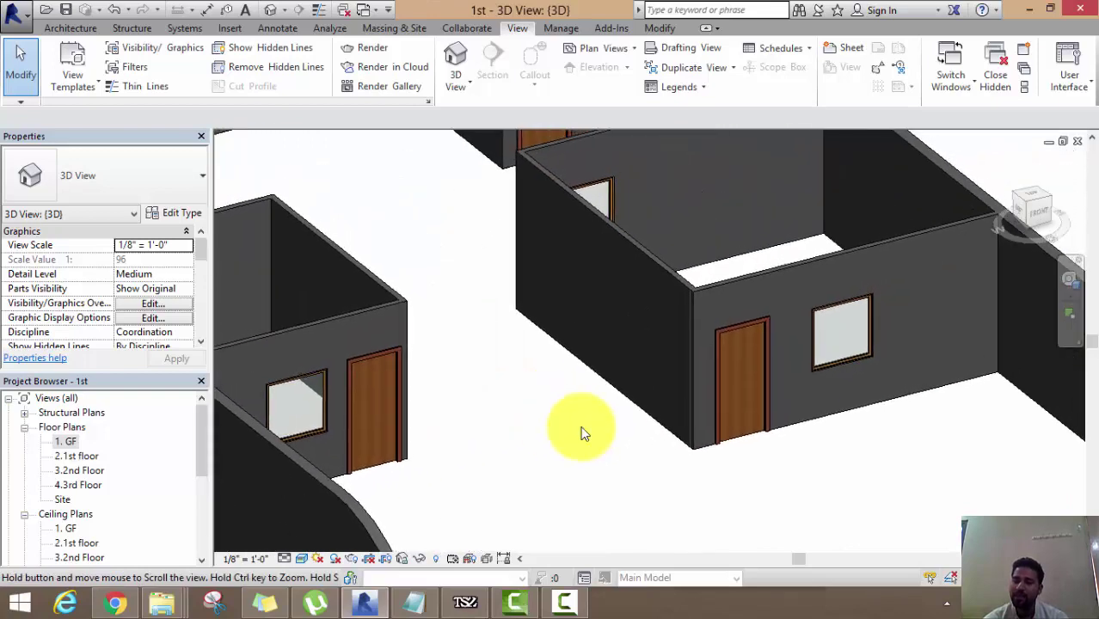
{"action": "mouse_move", "coordinate": [734, 280]}
{"action": "middle_mouse_down"}
{"action": "mouse_move", "coordinate": [677, 344]}
{"action": "mouse_move", "coordinate": [551, 308]}
{"action": "mouse_move", "coordinate": [503, 310]}
{"action": "mouse_move", "coordinate": [613, 351]}
{"action": "middle_mouse_up"}
{"action": "scroll", "coordinate": [568, 283], "scroll_direction": "down", "scroll_amount": 2}
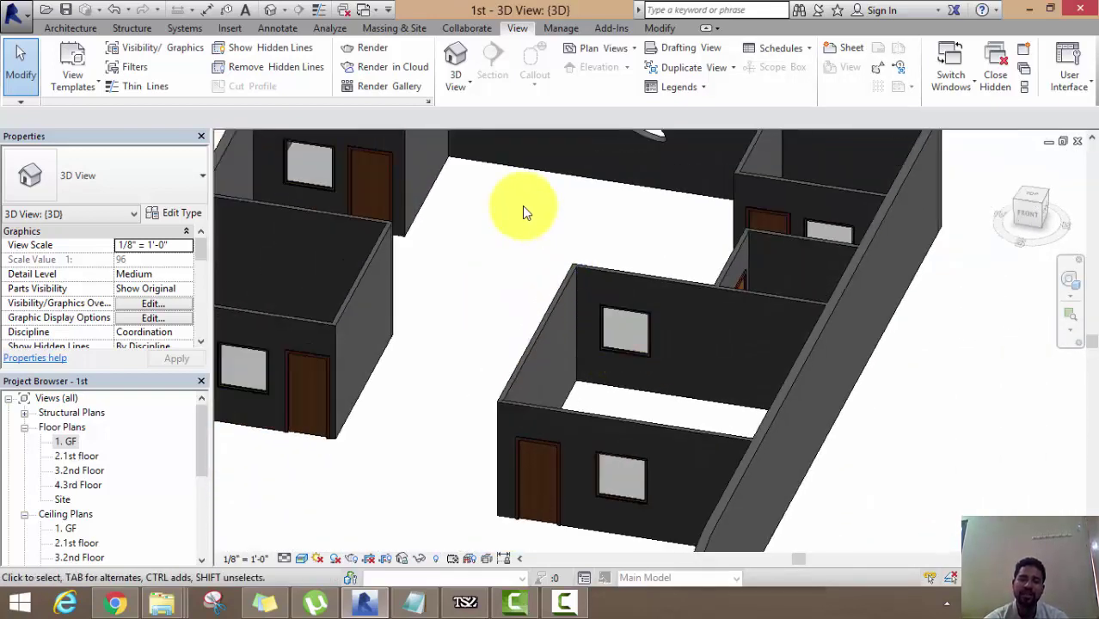
{"action": "middle_click_drag", "start_coordinate": [523, 210], "coordinate": [625, 397]}
{"action": "scroll", "coordinate": [418, 332], "scroll_direction": "up", "scroll_amount": 3}
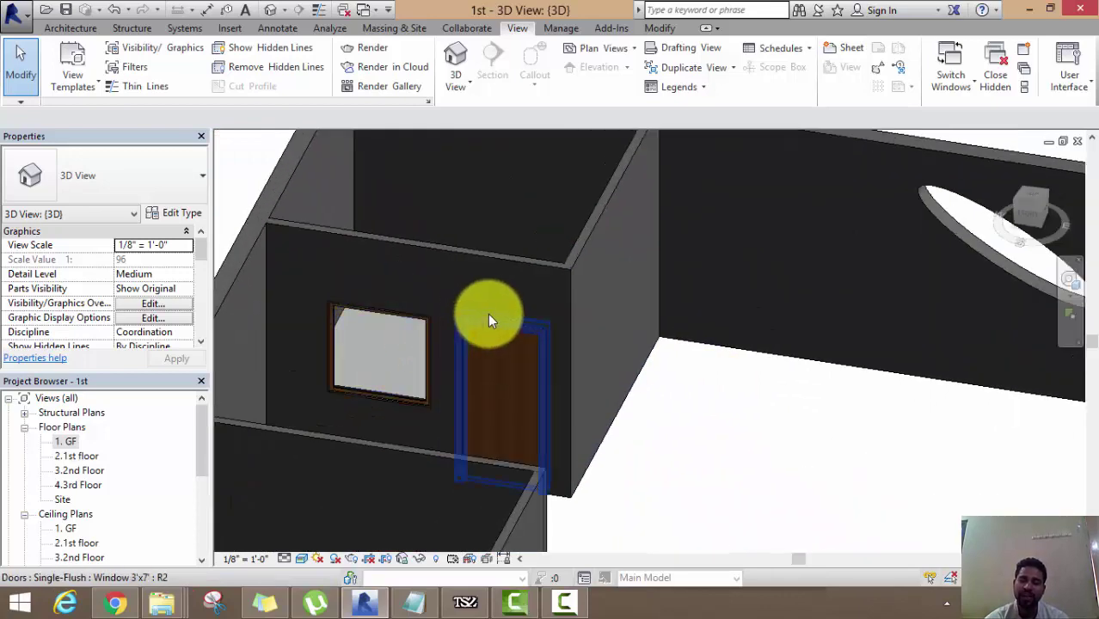
{"action": "scroll", "coordinate": [505, 338], "scroll_direction": "down", "scroll_amount": 2}
{"action": "mouse_move", "coordinate": [505, 335]}
{"action": "middle_mouse_down"}
{"action": "mouse_move", "coordinate": [552, 307]}
{"action": "mouse_move", "coordinate": [649, 321]}
{"action": "middle_mouse_up"}
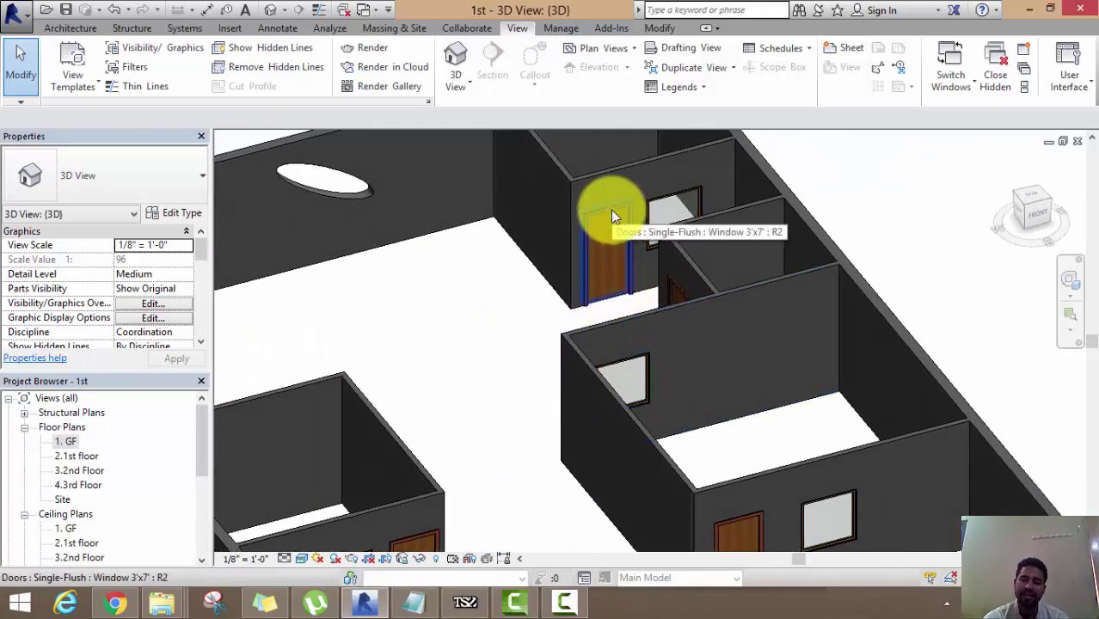
{"action": "scroll", "coordinate": [624, 275], "scroll_direction": "down", "scroll_amount": 3}
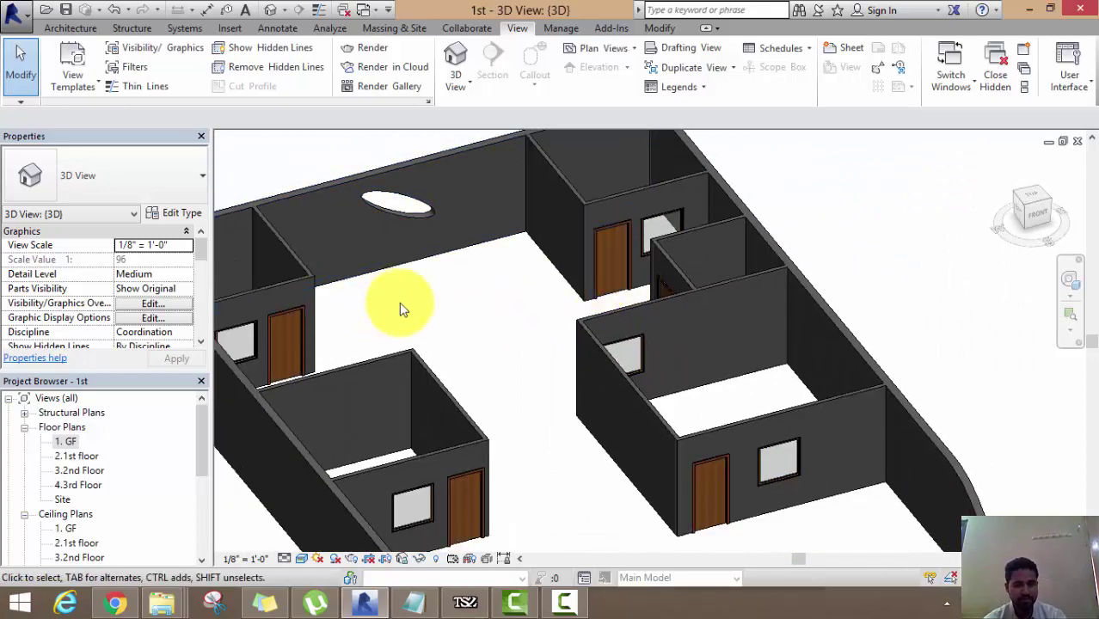
{"action": "middle_click_drag", "start_coordinate": [399, 302], "coordinate": [552, 290]}
{"action": "scroll", "coordinate": [543, 282], "scroll_direction": "down", "scroll_amount": 2}
{"action": "scroll", "coordinate": [538, 274], "scroll_direction": "down", "scroll_amount": 1}
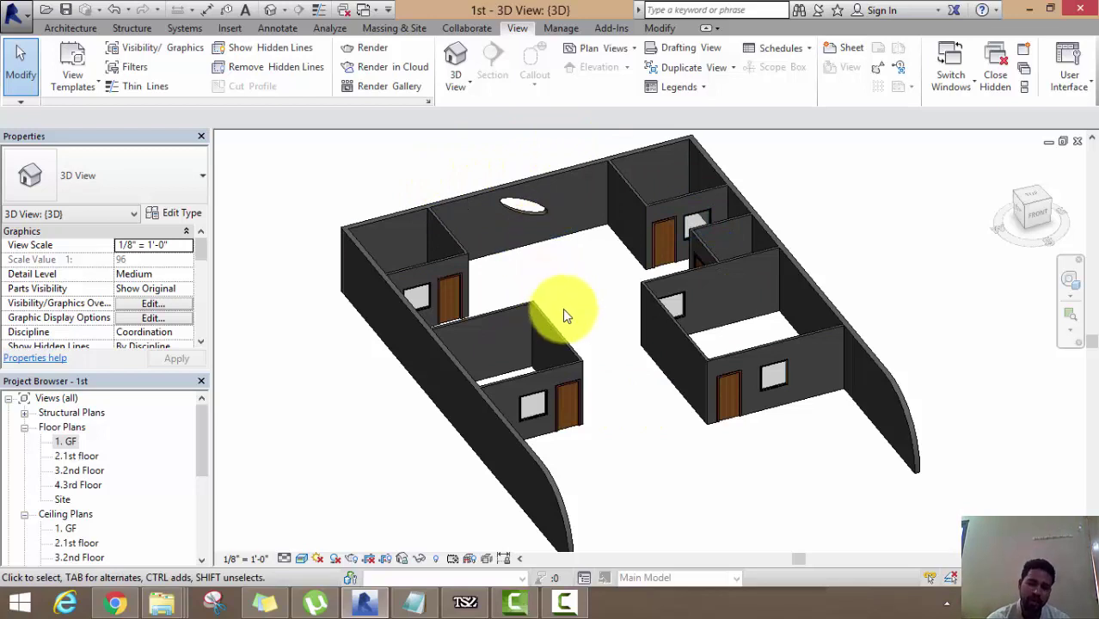
{"action": "scroll", "coordinate": [564, 315], "scroll_direction": "down", "scroll_amount": 1}
{"action": "scroll", "coordinate": [568, 315], "scroll_direction": "down", "scroll_amount": 1}
{"action": "scroll", "coordinate": [570, 315], "scroll_direction": "down", "scroll_amount": 1}
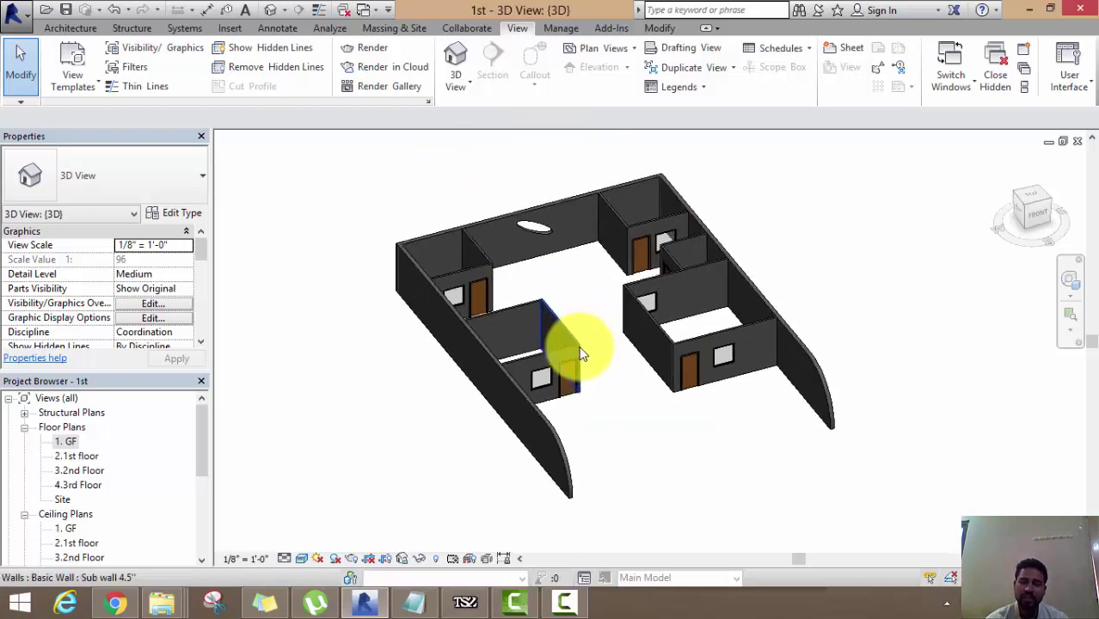
{"action": "scroll", "coordinate": [581, 352], "scroll_direction": "up", "scroll_amount": 2}
{"action": "middle_click_drag", "start_coordinate": [576, 349], "coordinate": [600, 399]}
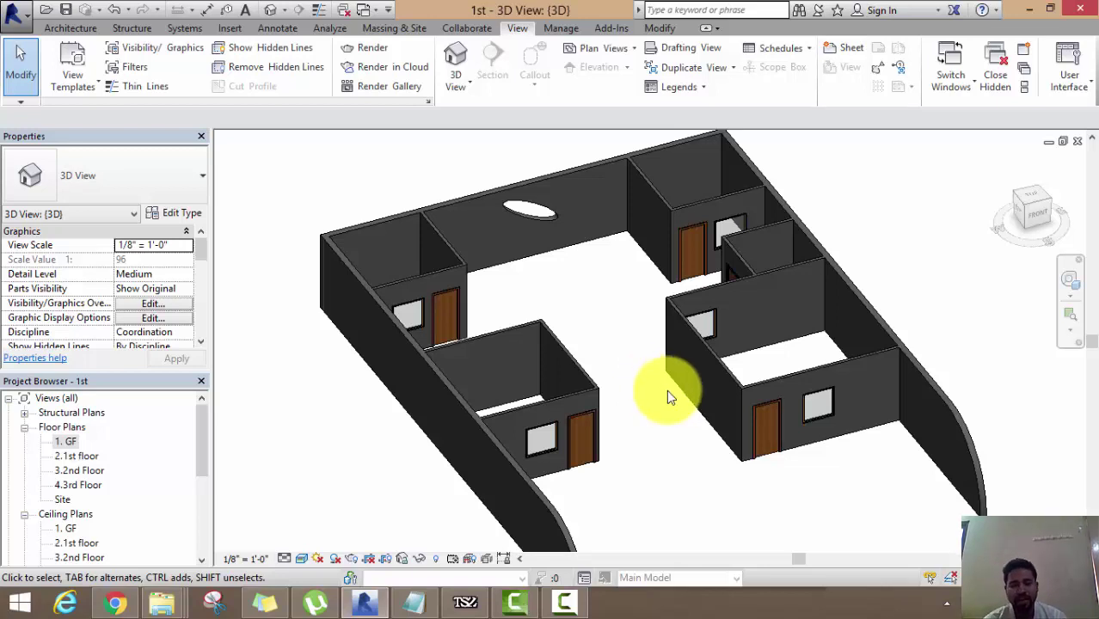
{"action": "middle_click_drag", "start_coordinate": [666, 391], "coordinate": [640, 363]}
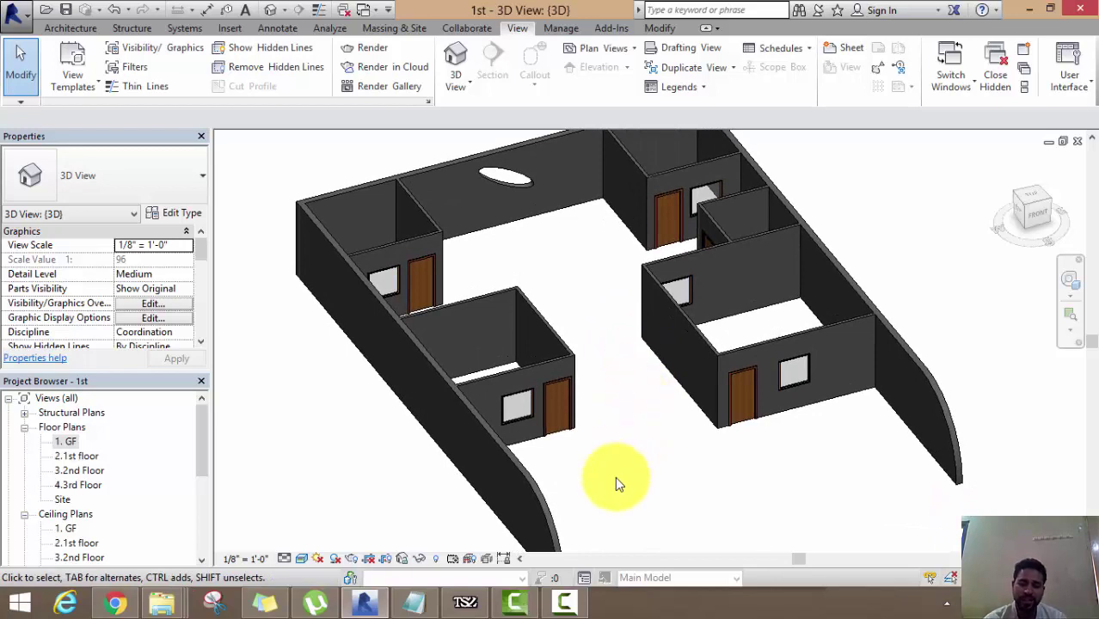
{"action": "left_click", "coordinate": [566, 604]}
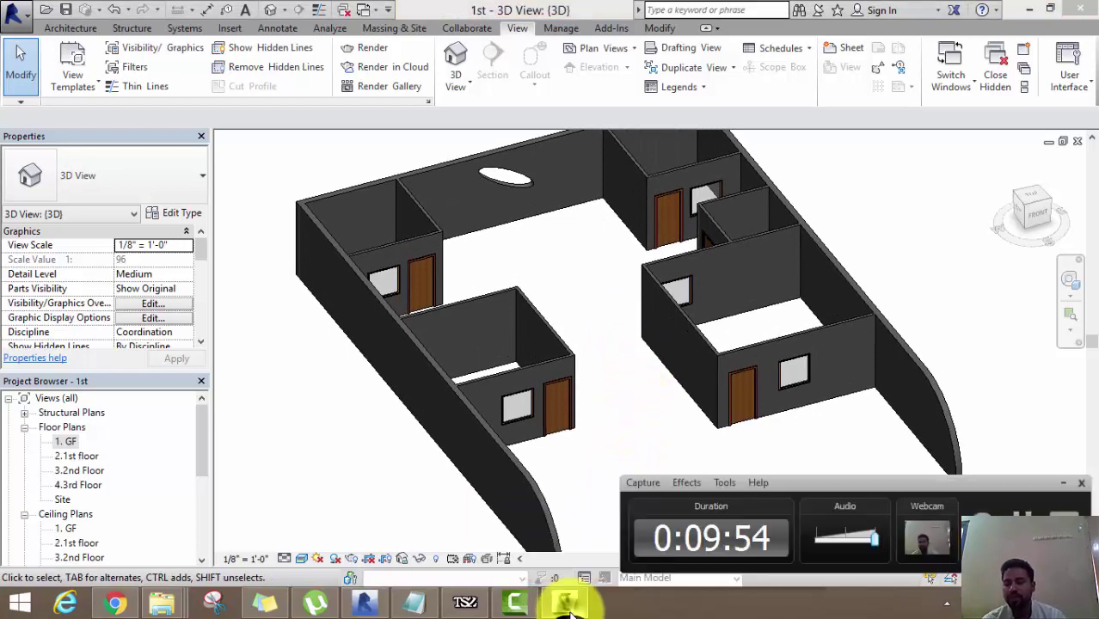